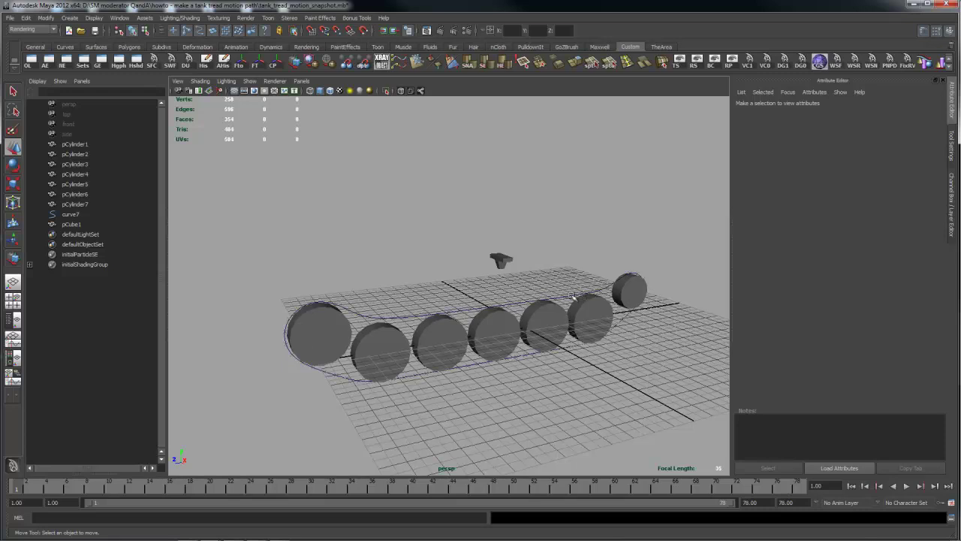
{"action": "left_click_drag", "start_coordinate": [524, 239], "coordinate": [376, 261], "text": "alt"}
{"action": "left_click_drag", "start_coordinate": [282, 302], "coordinate": [380, 232], "text": "alt"}
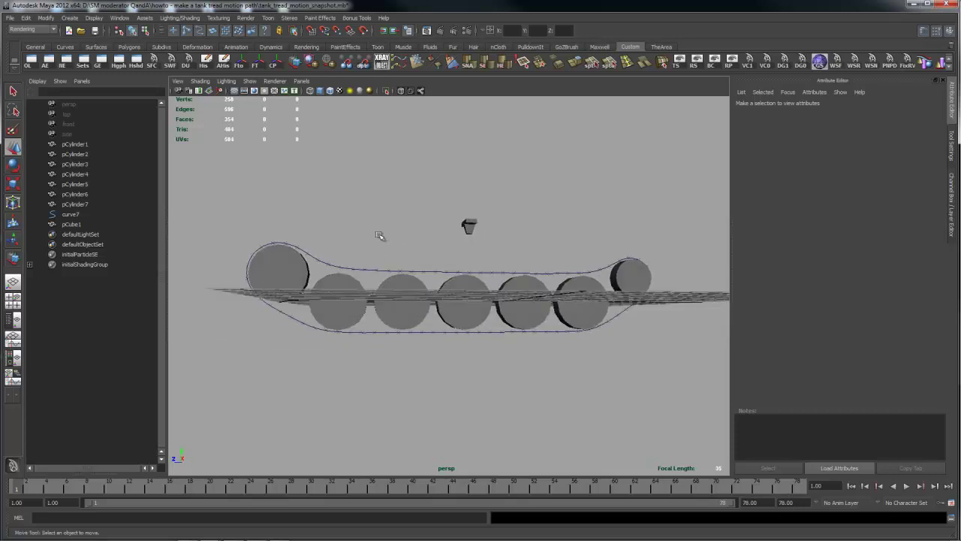
{"action": "left_click_drag", "start_coordinate": [468, 263], "coordinate": [419, 268], "text": "alt"}
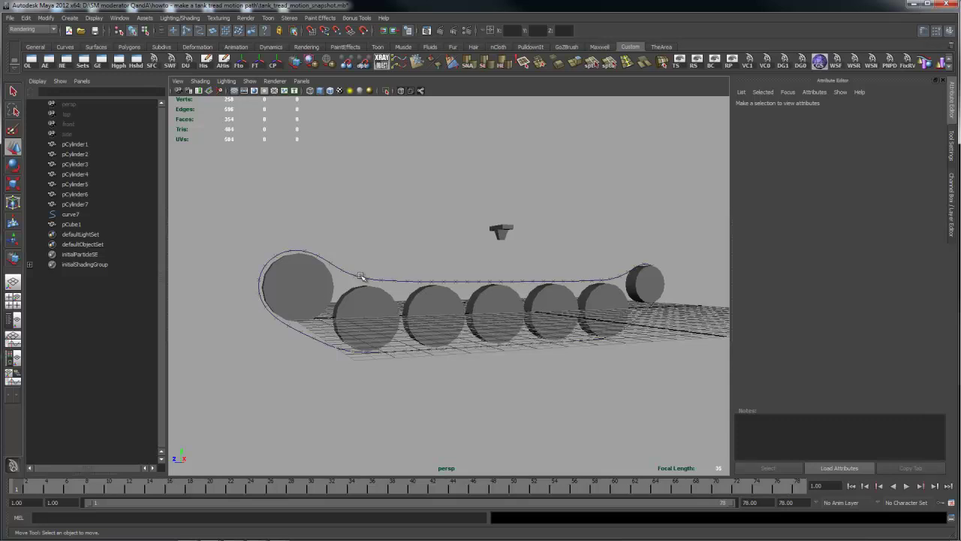
{"action": "left_click_drag", "start_coordinate": [395, 226], "coordinate": [438, 219], "text": "alt"}
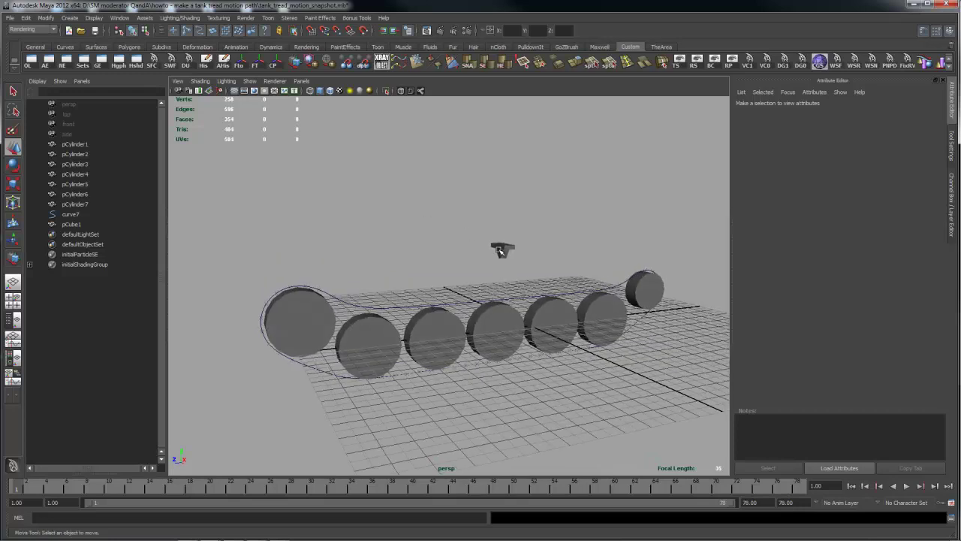
Attach the tread piece to the track curve as a motion path over frames 1 to 78, with Follow and Inverse up on
{"action": "left_click", "coordinate": [500, 250]}
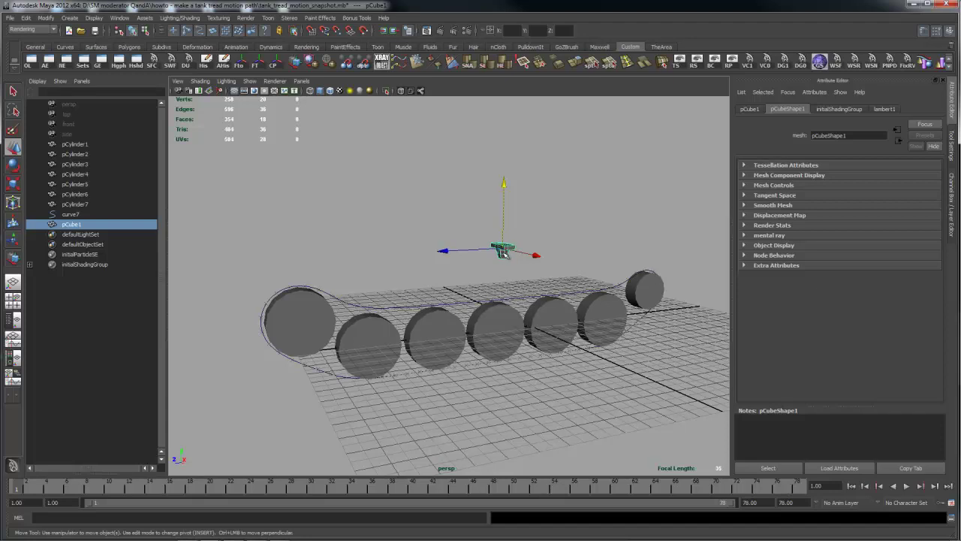
{"action": "left_click", "coordinate": [524, 298], "text": "shift"}
{"action": "key", "text": "space"}
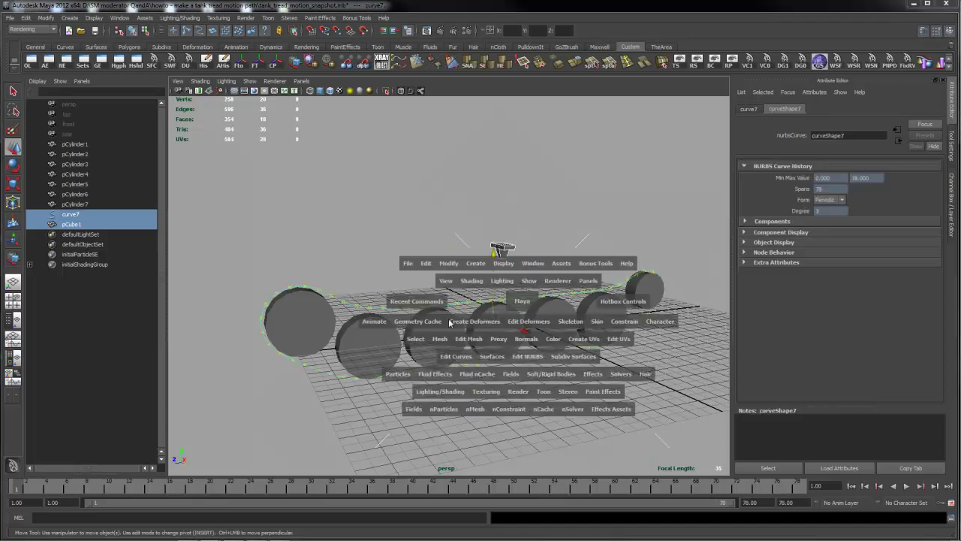
{"action": "left_click", "coordinate": [375, 321]}
{"action": "mouse_move", "coordinate": [396, 497]}
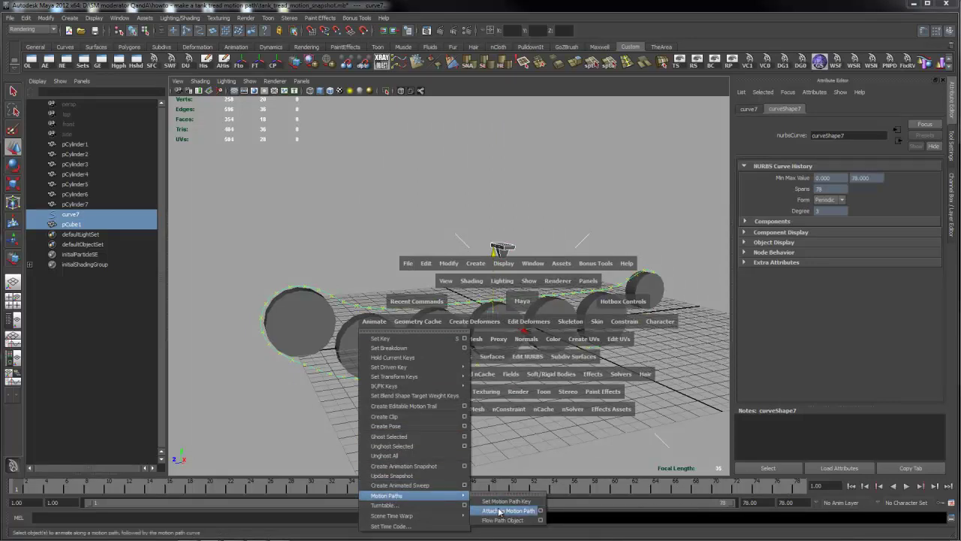
{"action": "left_click", "coordinate": [540, 510]}
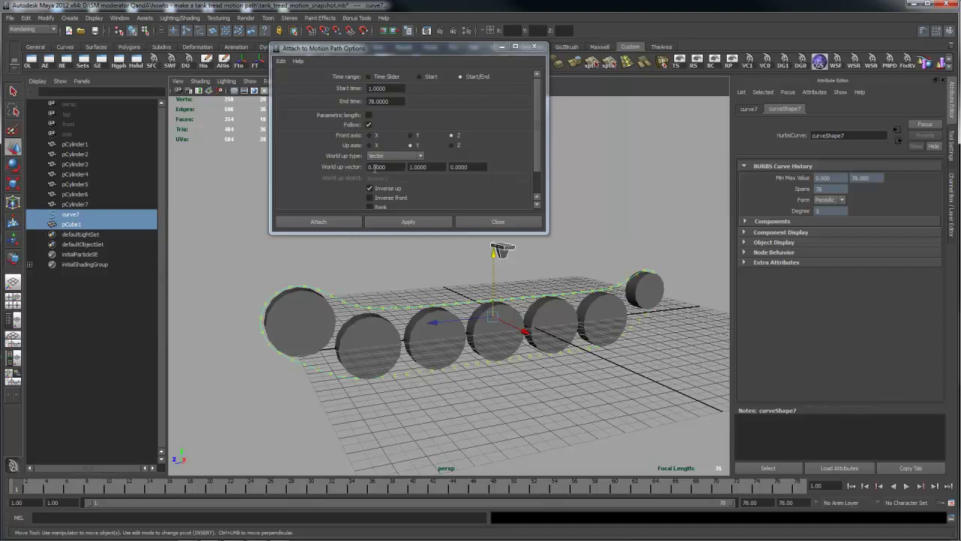
{"action": "left_click", "coordinate": [410, 225]}
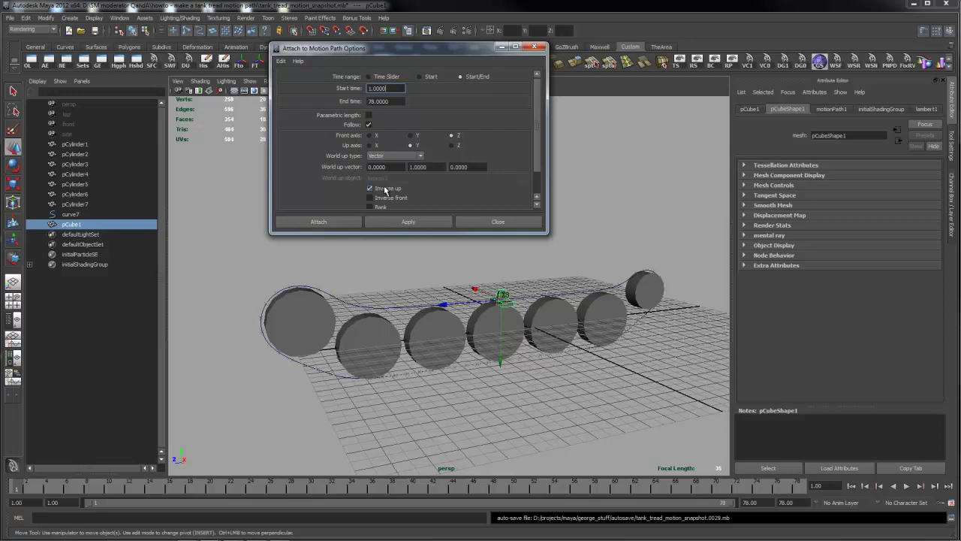
Undo the motion path attachment and reattach the tread piece to the curve with Inverse up off
{"action": "key", "text": "ctrl+z"}
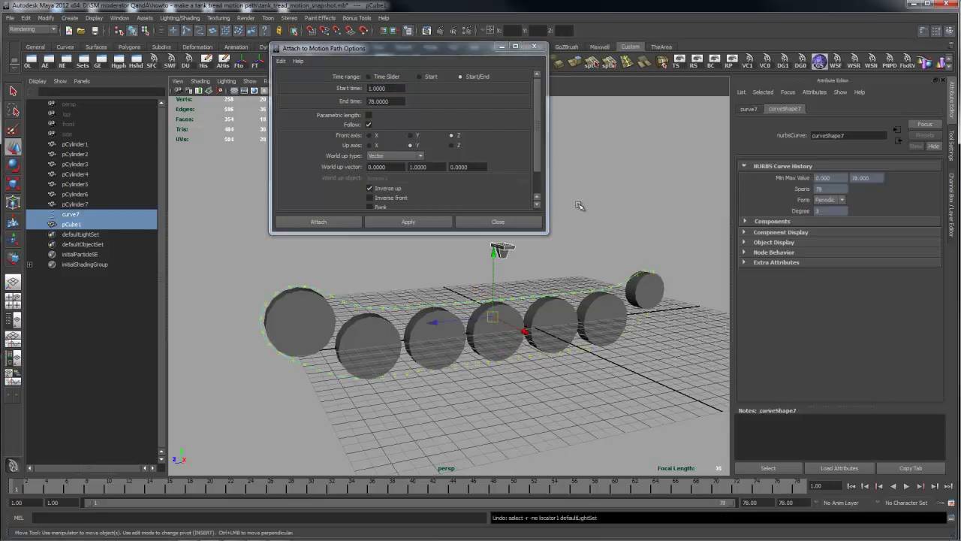
{"action": "left_click", "coordinate": [369, 188]}
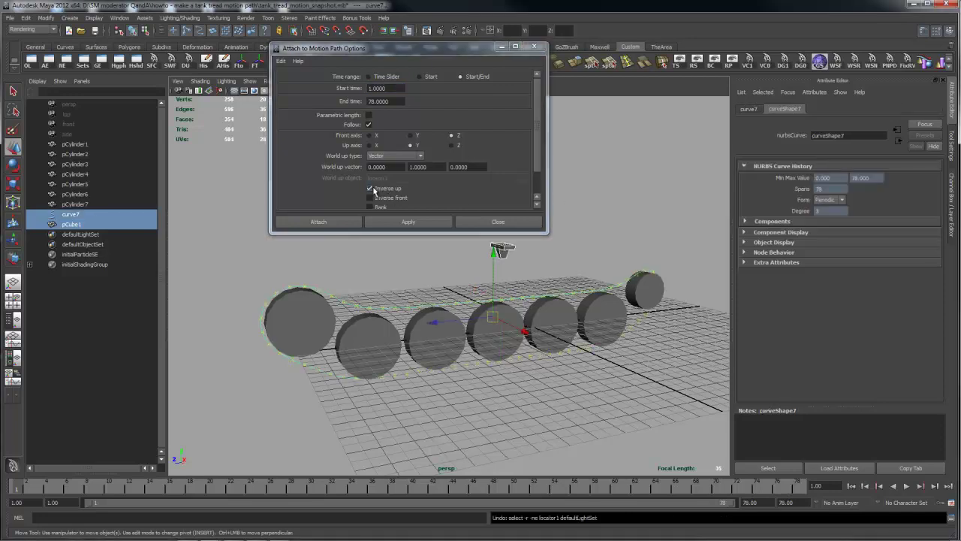
{"action": "left_click", "coordinate": [408, 228]}
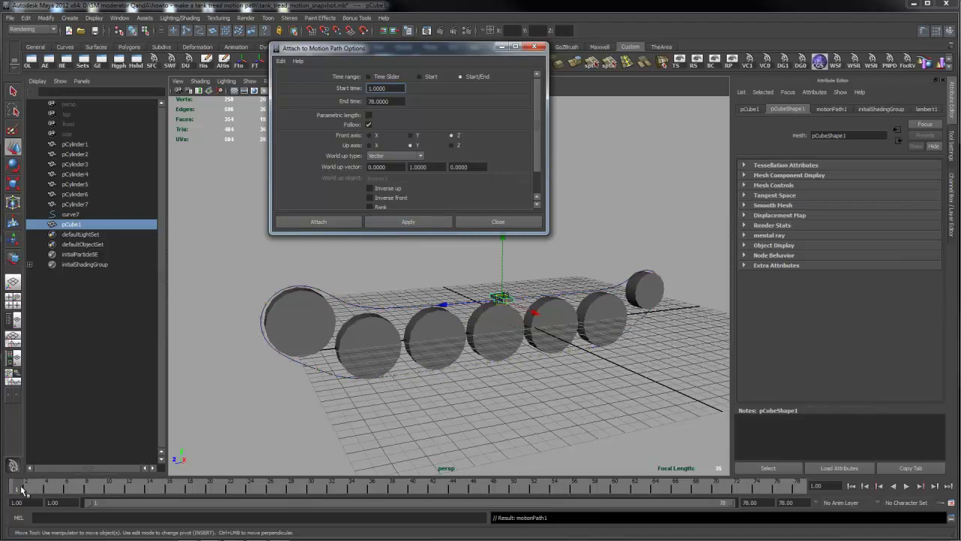
Play and scrub the animation to examine how the tread piece is oriented as it rounds the large end wheel, ending at frame 1
{"action": "key", "text": "alt+v"}
{"action": "left_click_drag", "start_coordinate": [54, 489], "coordinate": [279, 486]}
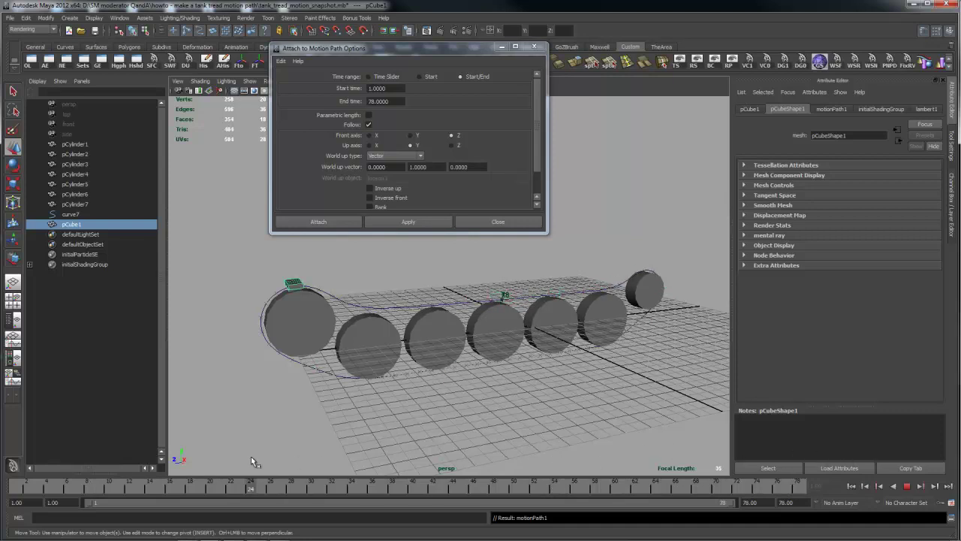
{"action": "key", "text": "Escape"}
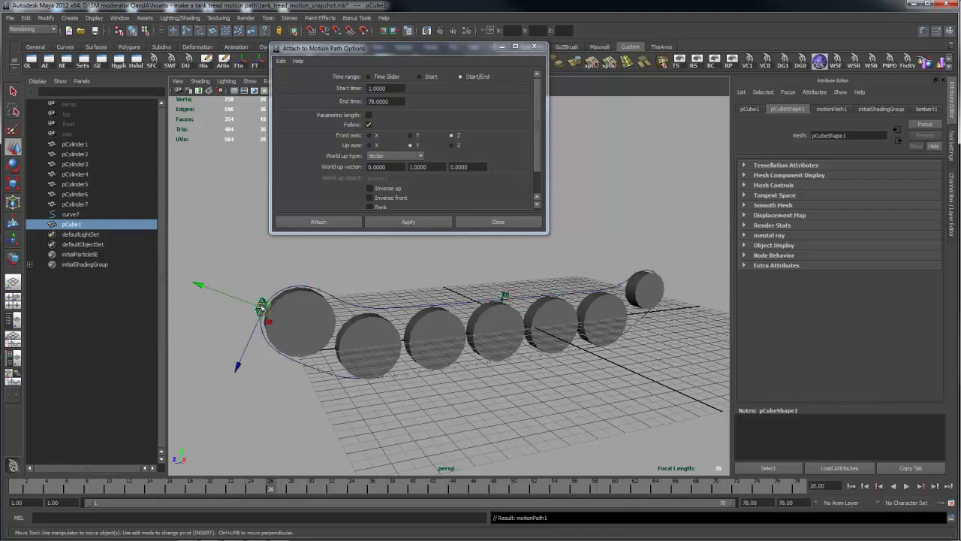
{"action": "left_click_drag", "start_coordinate": [460, 272], "coordinate": [460, 271]}
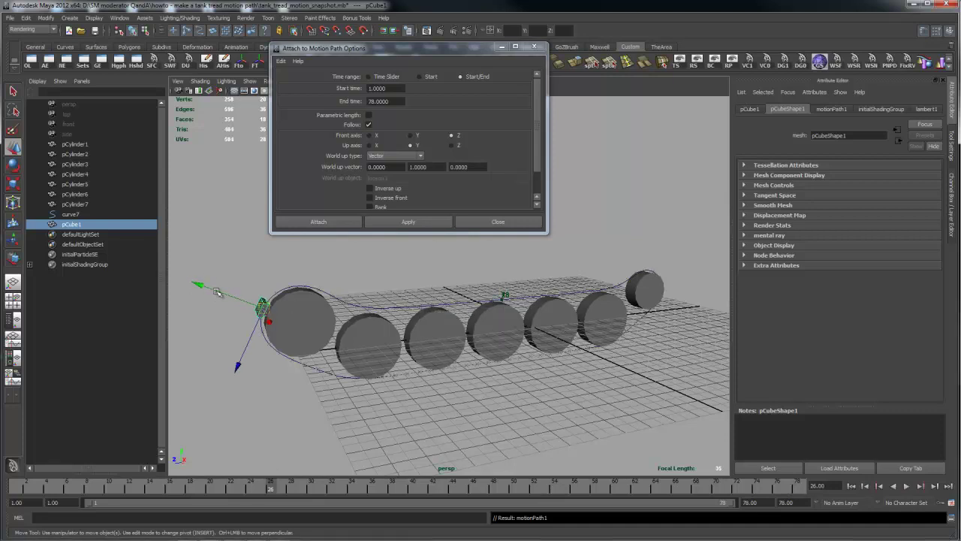
{"action": "left_click_drag", "start_coordinate": [350, 277], "coordinate": [336, 264], "text": "alt"}
{"action": "left_click_drag", "start_coordinate": [553, 253], "coordinate": [526, 246], "text": "alt"}
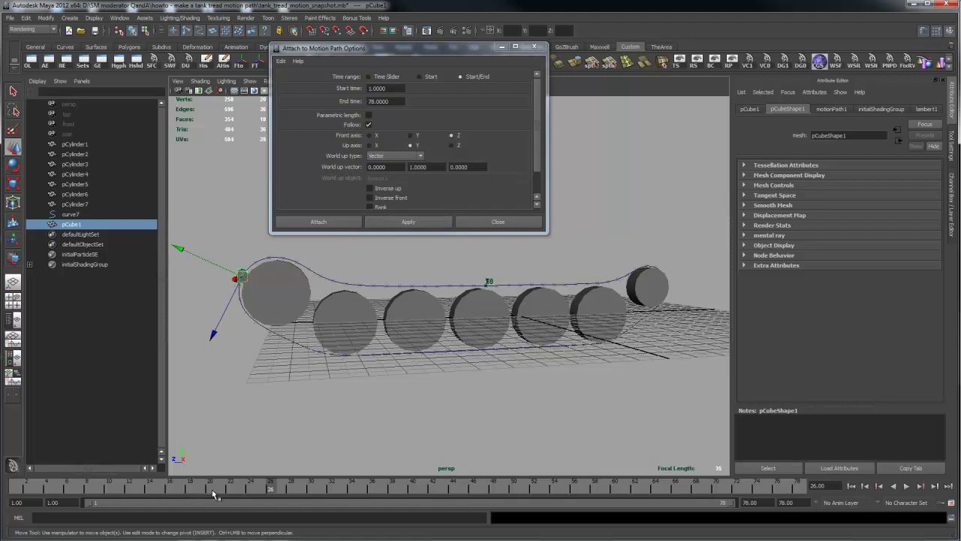
{"action": "left_click_drag", "start_coordinate": [270, 491], "coordinate": [282, 489]}
{"action": "left_click_drag", "start_coordinate": [317, 378], "coordinate": [318, 382], "text": "alt"}
{"action": "left_click_drag", "start_coordinate": [292, 320], "coordinate": [276, 314], "text": "alt"}
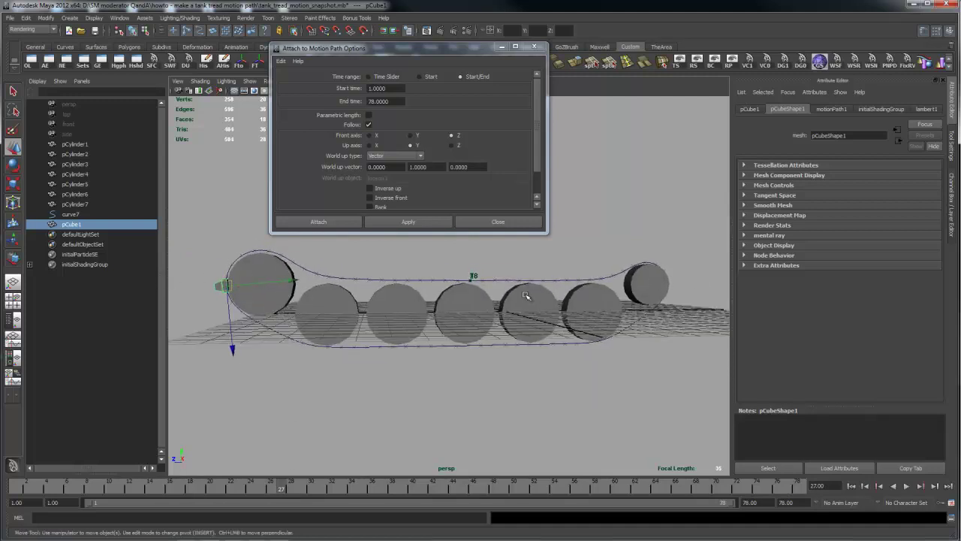
{"action": "left_click_drag", "start_coordinate": [342, 261], "coordinate": [325, 274], "text": "alt"}
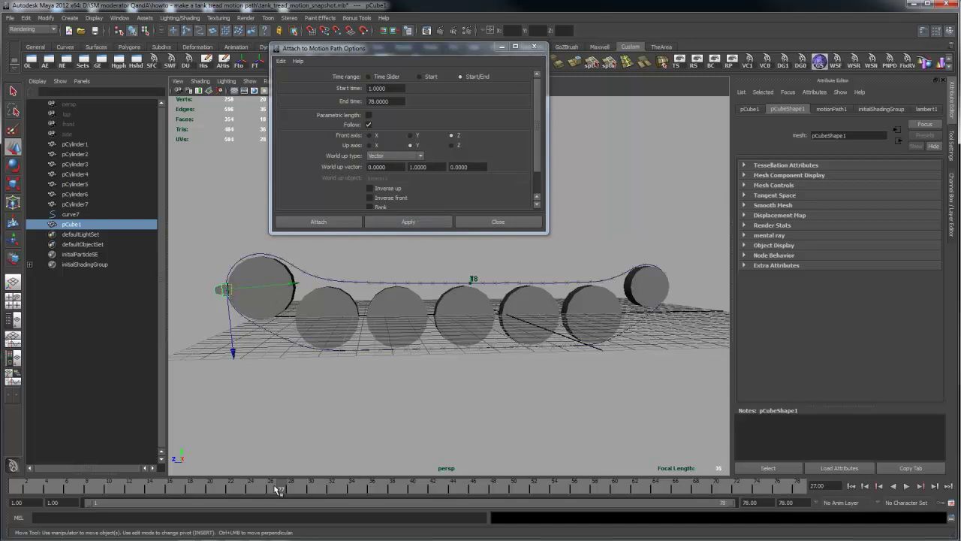
{"action": "left_click_drag", "start_coordinate": [284, 489], "coordinate": [17, 486]}
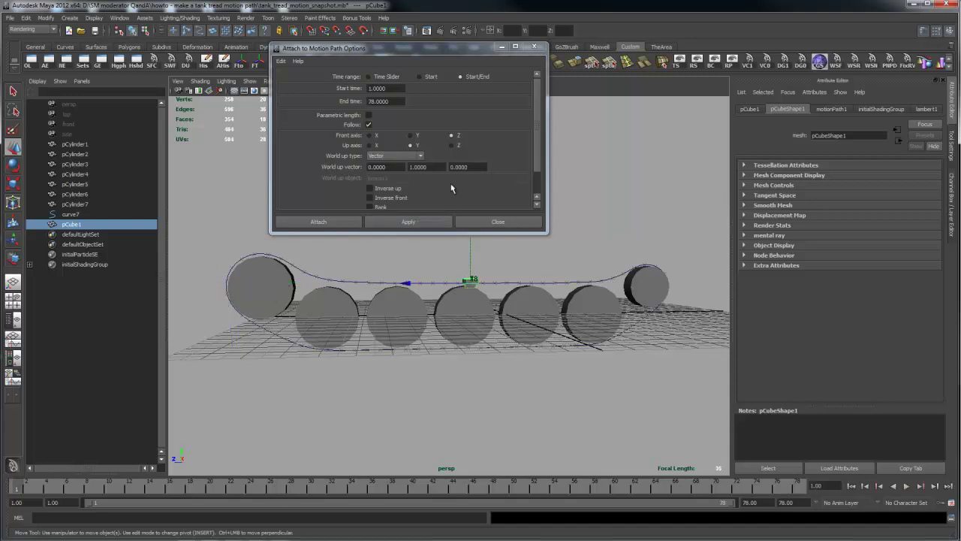
Close the motion path options and delete all motion paths in the scene
{"action": "left_click", "coordinate": [422, 157]}
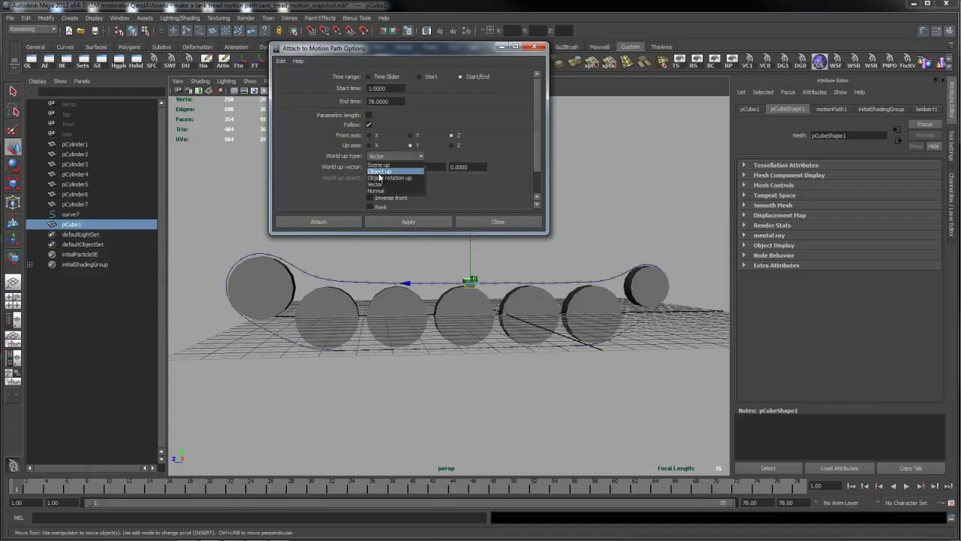
{"action": "left_click", "coordinate": [476, 222]}
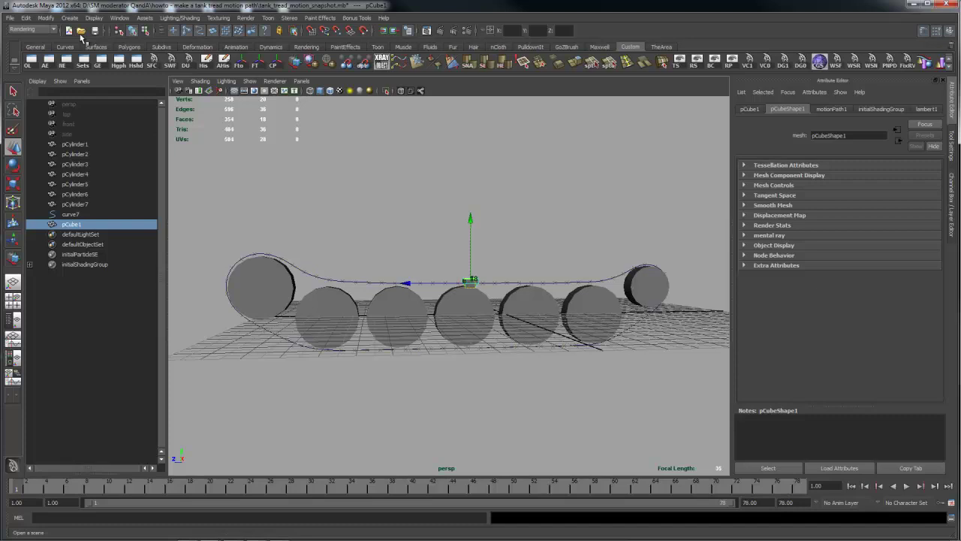
{"action": "left_click", "coordinate": [46, 18]}
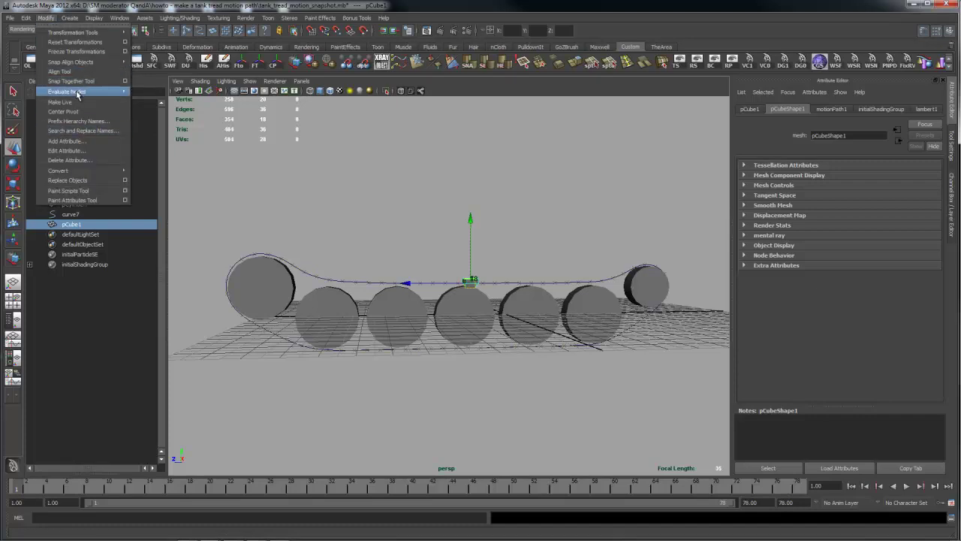
{"action": "mouse_move", "coordinate": [25, 17]}
{"action": "mouse_move", "coordinate": [53, 131]}
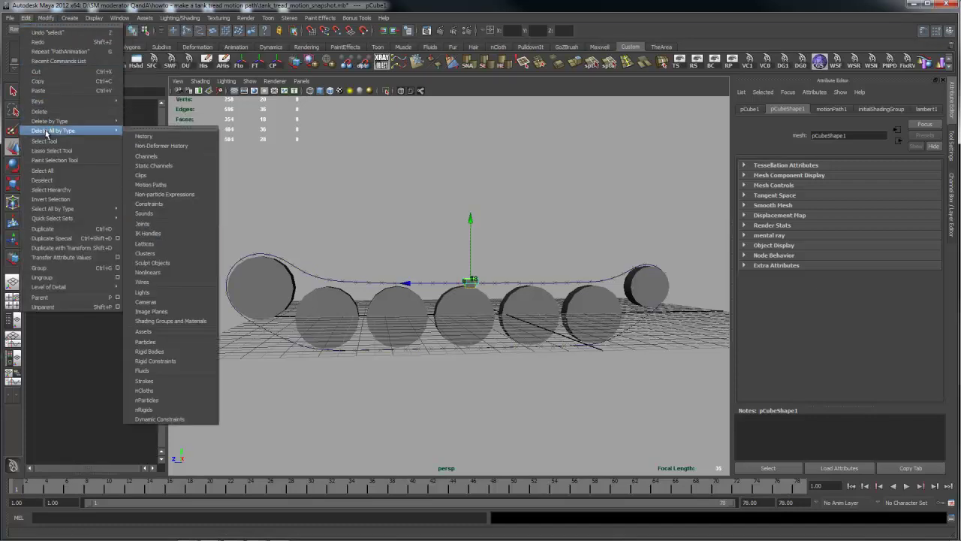
{"action": "left_click", "coordinate": [168, 188]}
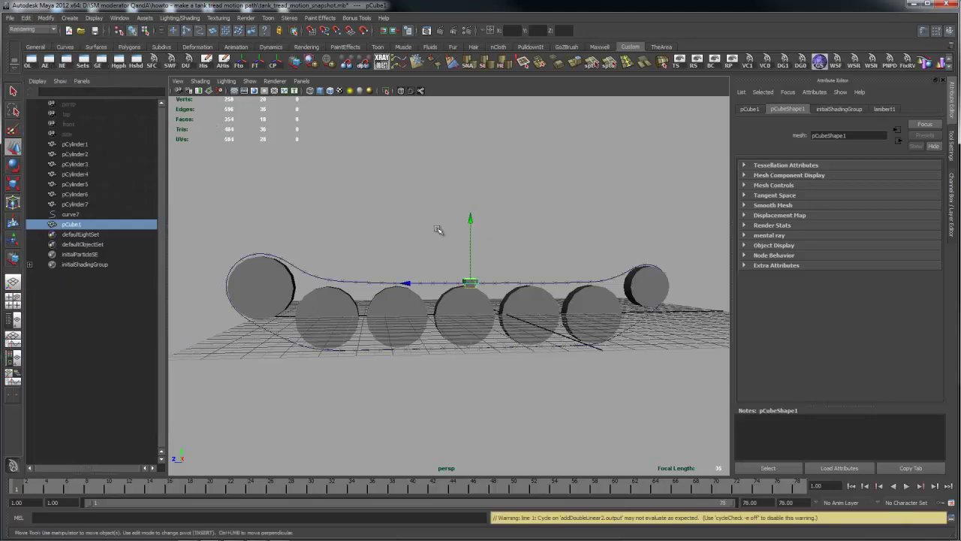
Raise the tread piece off the curve so it sits well above the wheels
{"action": "left_click_drag", "start_coordinate": [469, 202], "coordinate": [429, 187]}
{"action": "right_click_drag", "start_coordinate": [429, 187], "coordinate": [418, 193], "text": "alt"}
{"action": "left_click_drag", "start_coordinate": [418, 193], "coordinate": [434, 208], "text": "alt"}
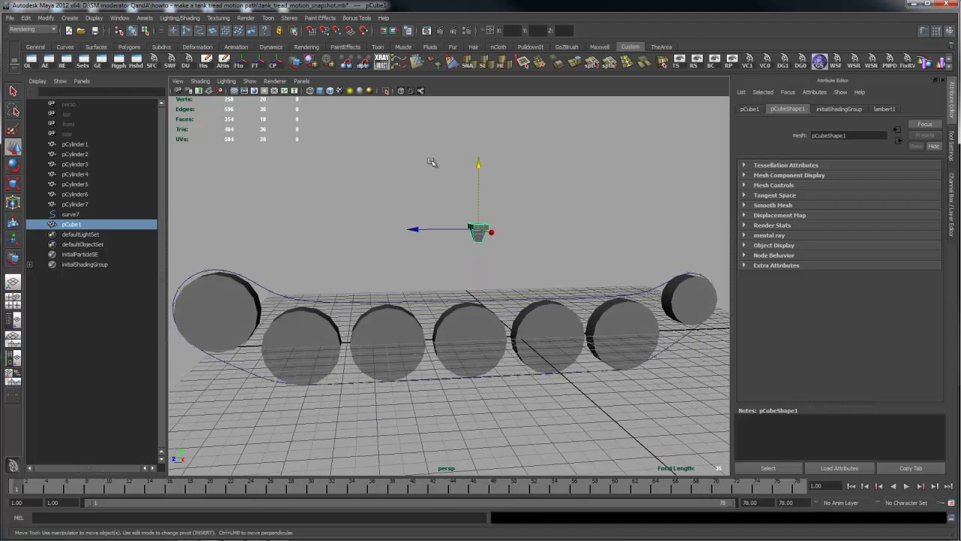
Create a locator and raise it about 4.14 units in Y, roughly level with the tread piece
{"action": "key", "text": "space"}
{"action": "left_click_drag", "start_coordinate": [390, 208], "coordinate": [456, 370]}
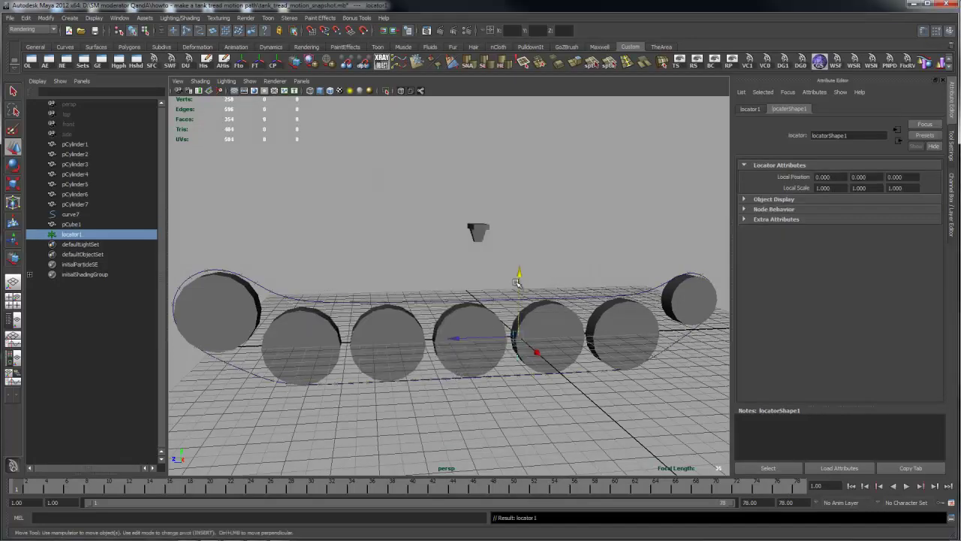
{"action": "left_click_drag", "start_coordinate": [518, 275], "coordinate": [520, 180]}
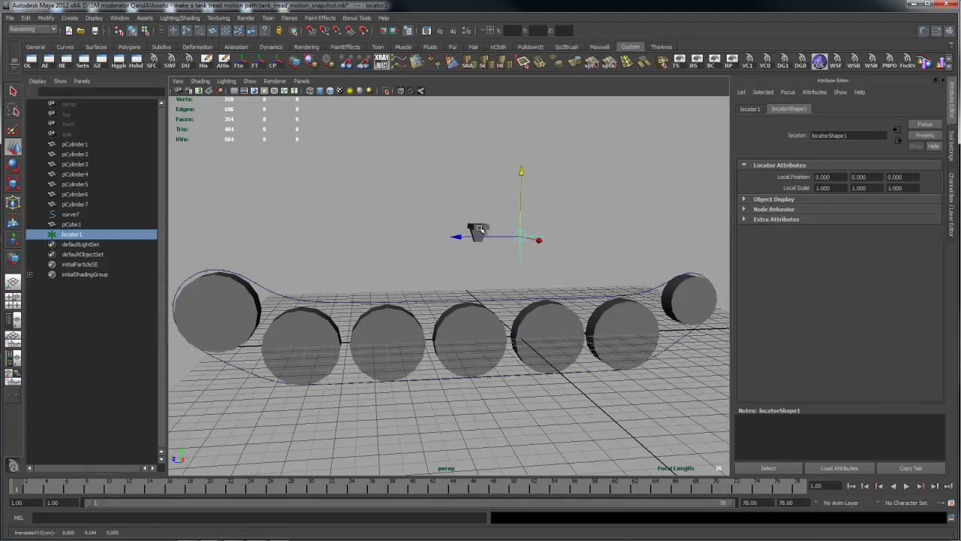
Reposition the locator directly above the tread piece, leaving a clear gap between them
{"action": "left_click", "coordinate": [479, 229]}
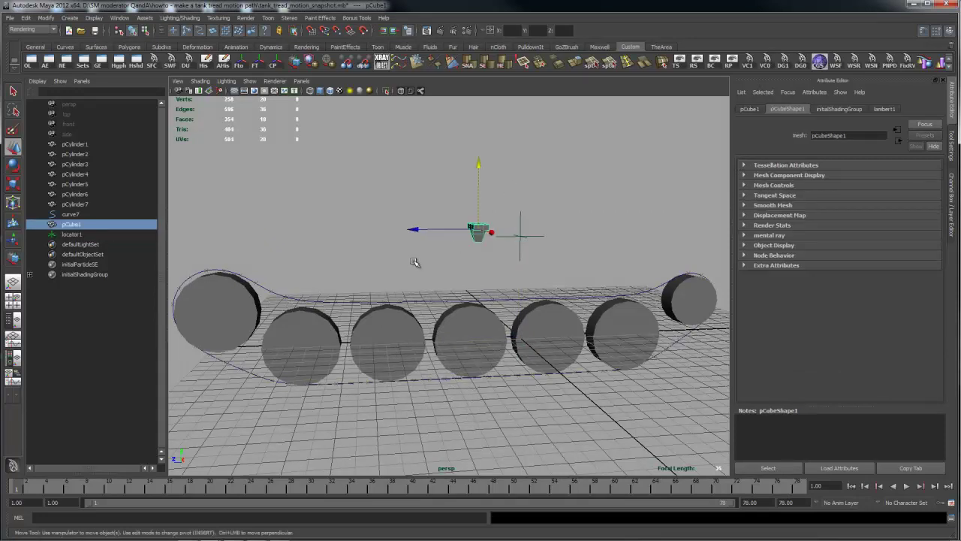
{"action": "left_click", "coordinate": [524, 241]}
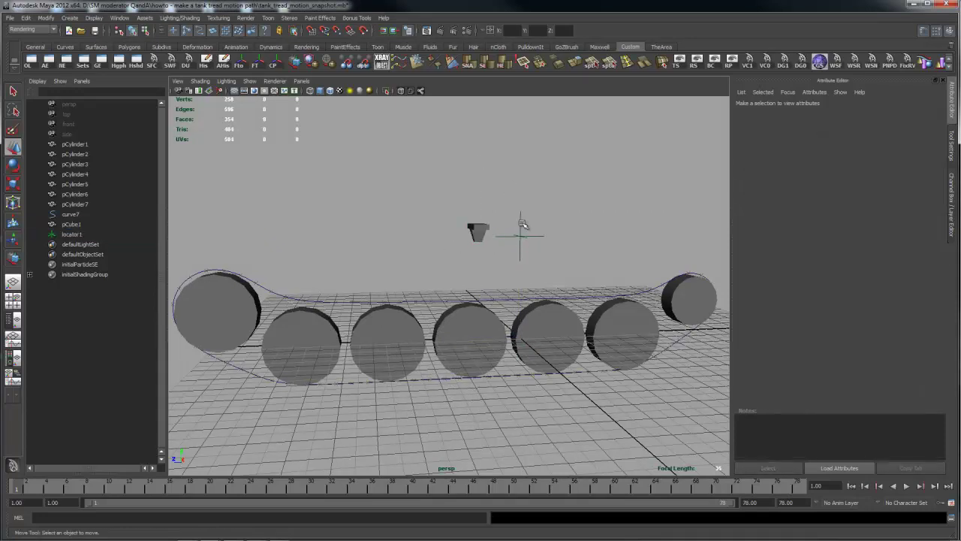
{"action": "left_click", "coordinate": [522, 226]}
{"action": "left_click_drag", "start_coordinate": [561, 203], "coordinate": [514, 230], "text": "alt"}
{"action": "left_click", "coordinate": [527, 241]}
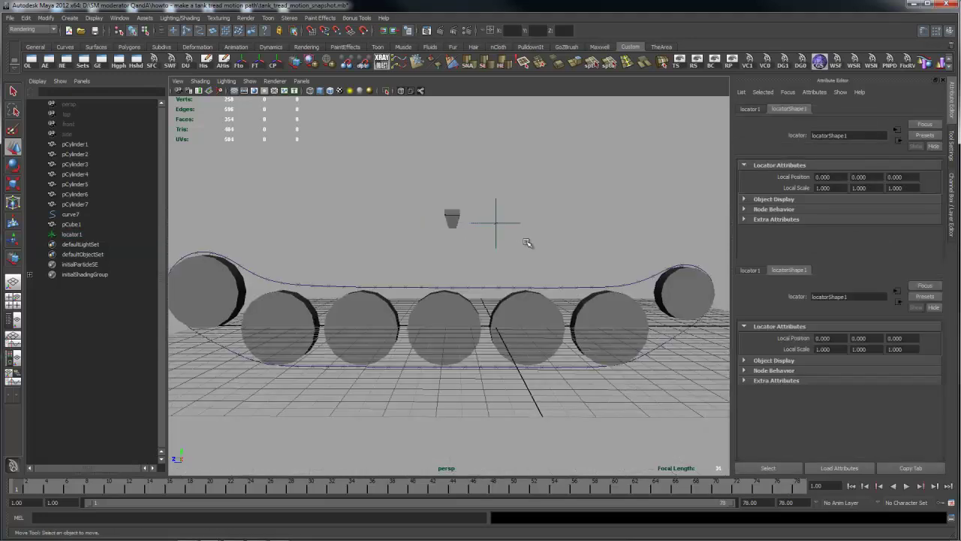
{"action": "left_click", "coordinate": [496, 224]}
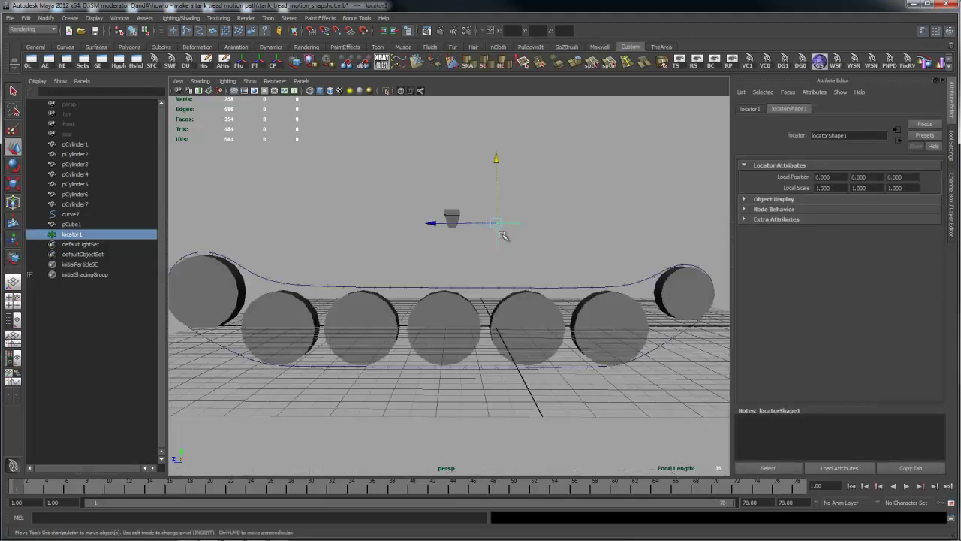
{"action": "left_click_drag", "start_coordinate": [495, 167], "coordinate": [495, 118]}
{"action": "left_click_drag", "start_coordinate": [447, 170], "coordinate": [501, 246]}
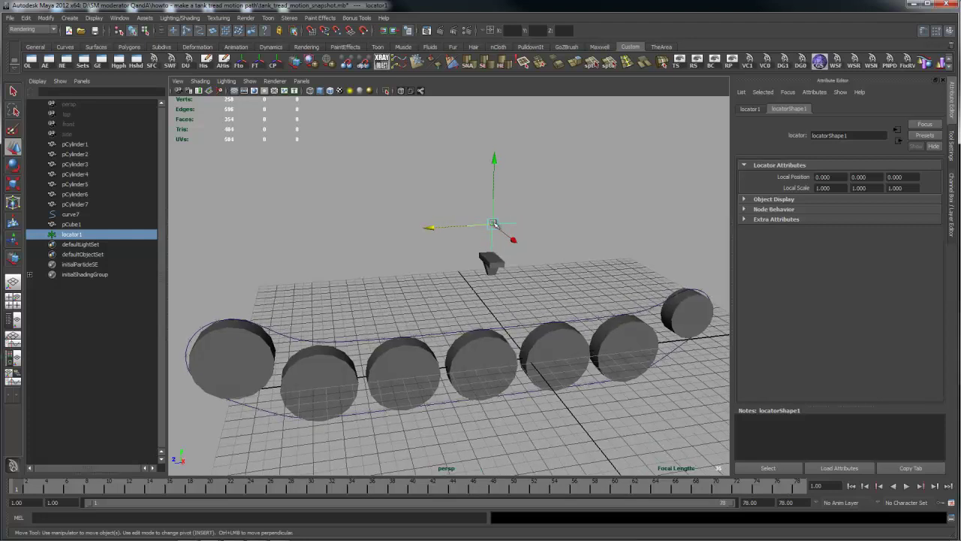
Parent the locator to the tread piece pCube1 and select the tread piece
{"action": "right_click_drag", "start_coordinate": [511, 202], "coordinate": [448, 217], "text": "alt"}
{"action": "middle_click_drag", "start_coordinate": [64, 238], "coordinate": [74, 224]}
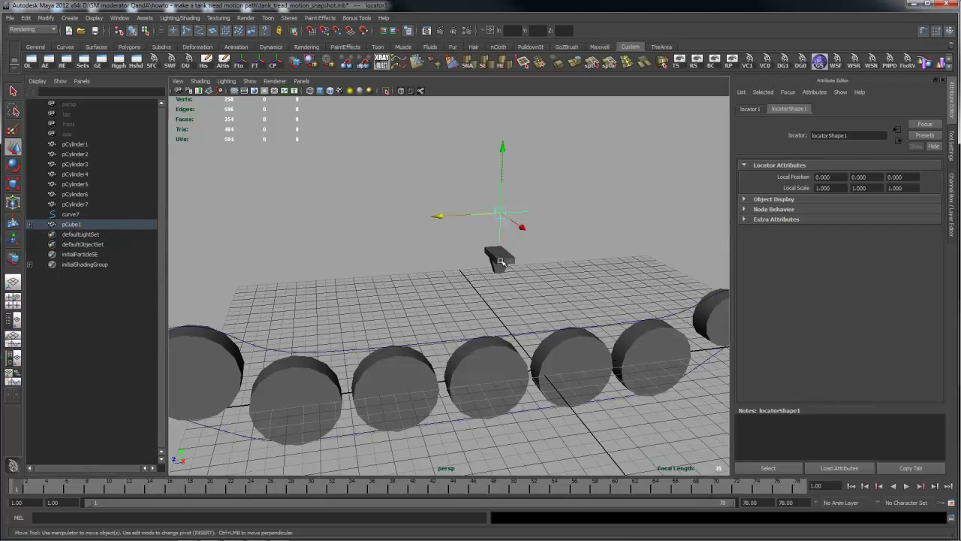
{"action": "left_click", "coordinate": [501, 261]}
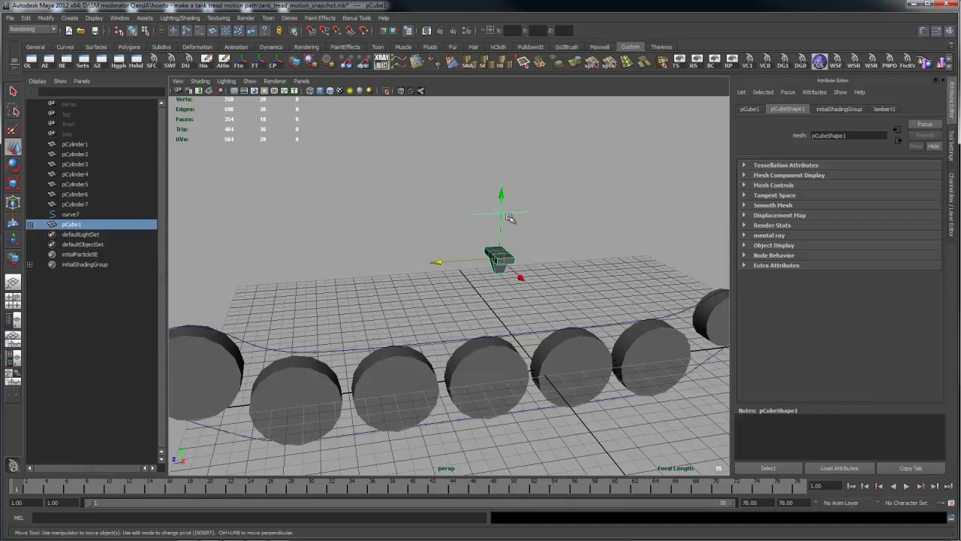
{"action": "left_click", "coordinate": [529, 259]}
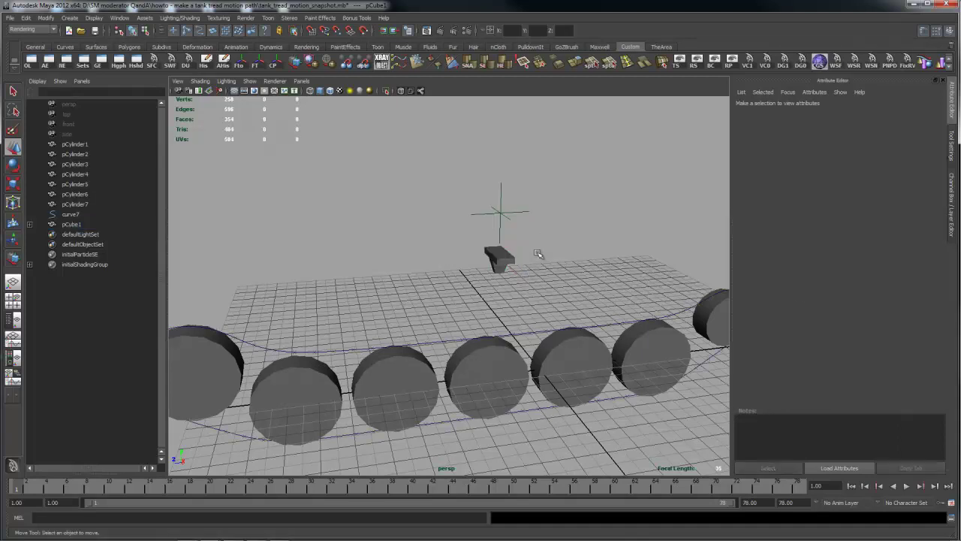
{"action": "left_click", "coordinate": [511, 259]}
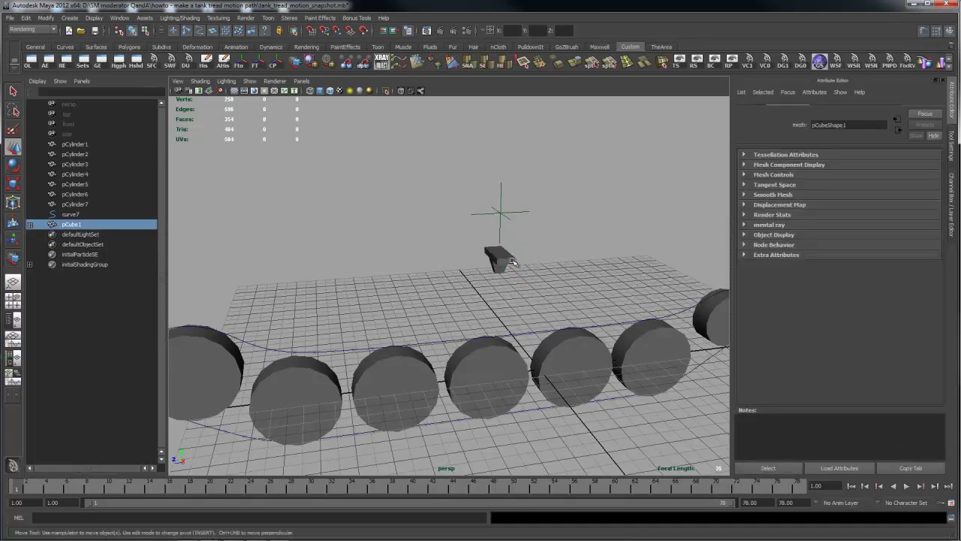
Attach the tread piece pCube1 to curve7 as a motion path over frames 1 to 78, with Follow on and world up type Vector
{"action": "left_click", "coordinate": [451, 342], "text": "shift"}
{"action": "left_click_drag", "start_coordinate": [438, 285], "coordinate": [425, 271], "text": "alt"}
{"action": "left_click_drag", "start_coordinate": [507, 258], "coordinate": [495, 243], "text": "alt"}
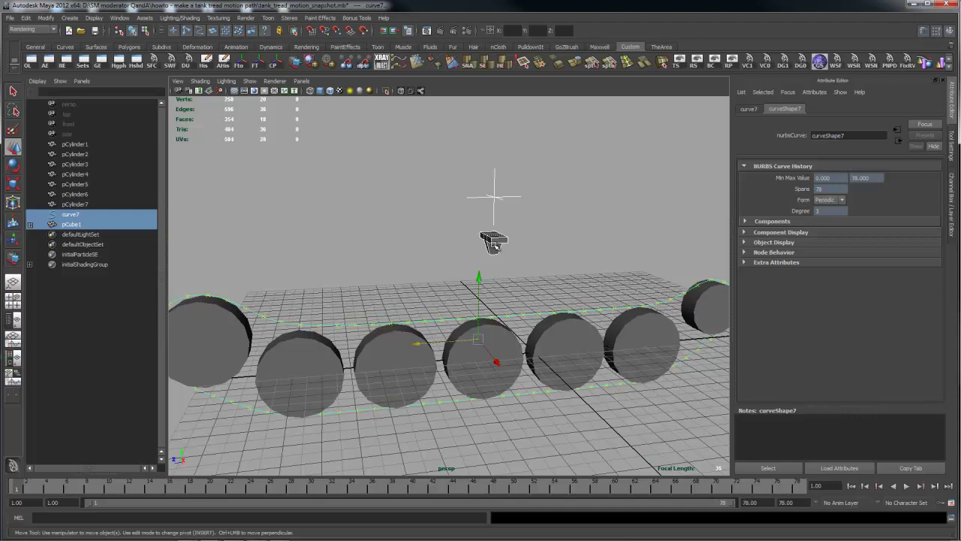
{"action": "left_click_drag", "start_coordinate": [380, 217], "coordinate": [384, 222], "text": "alt"}
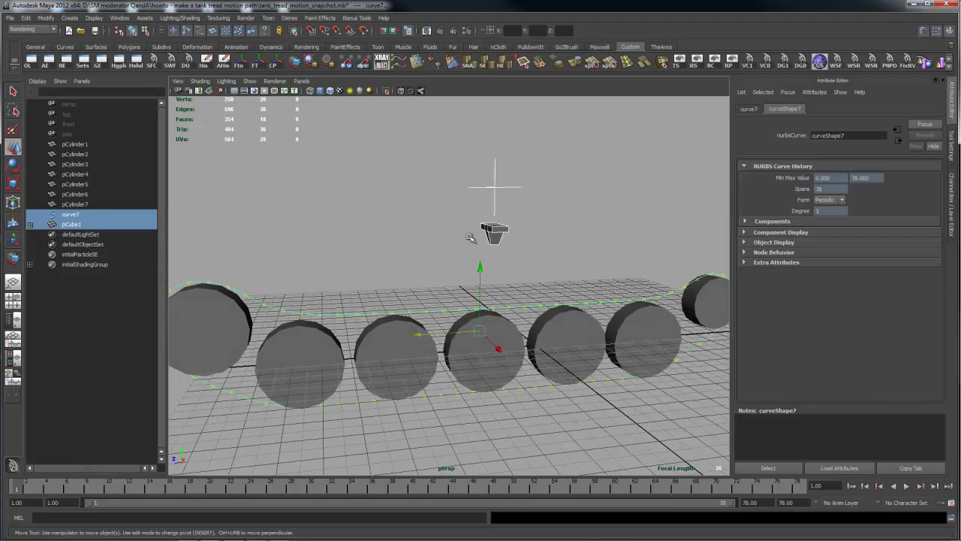
{"action": "key", "text": "space"}
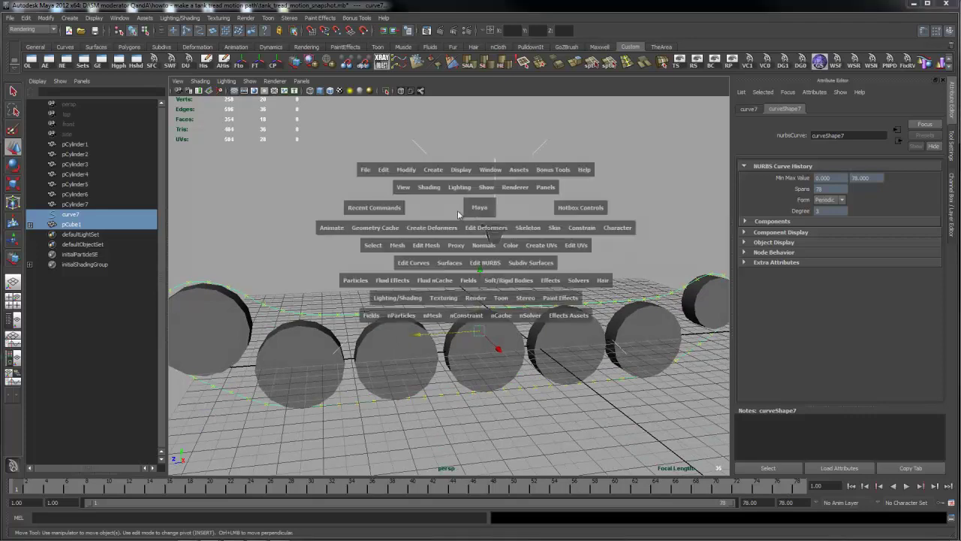
{"action": "left_click", "coordinate": [332, 228]}
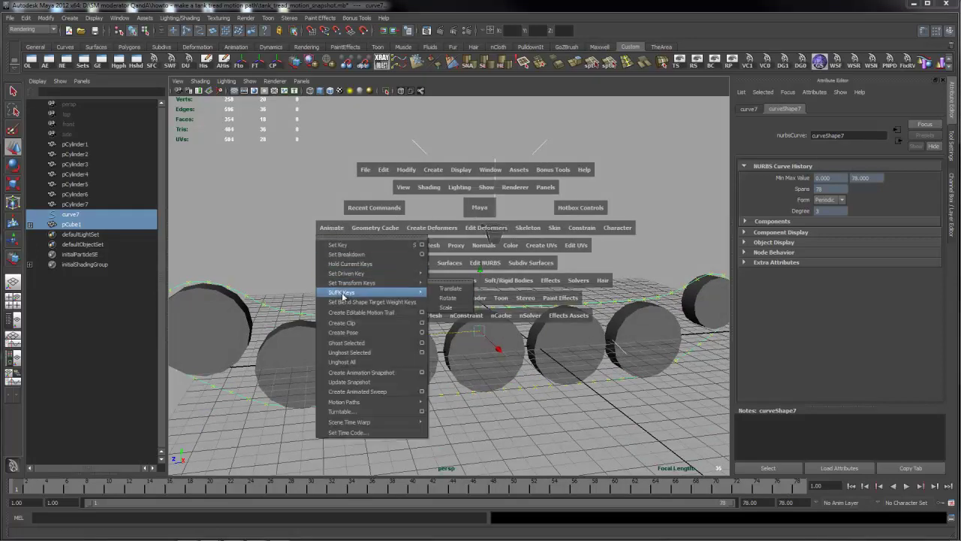
{"action": "mouse_move", "coordinate": [343, 403]}
{"action": "left_click", "coordinate": [497, 416]}
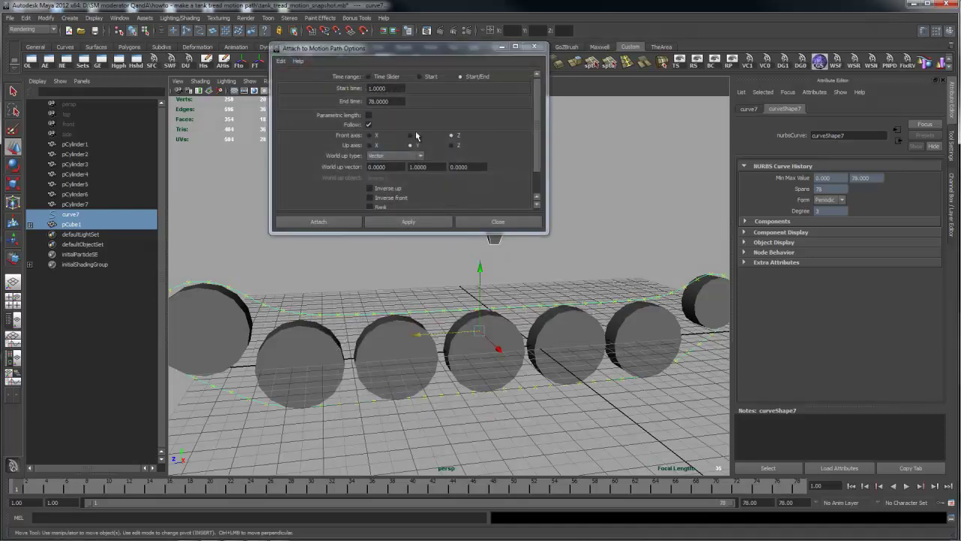
{"action": "left_click", "coordinate": [436, 219]}
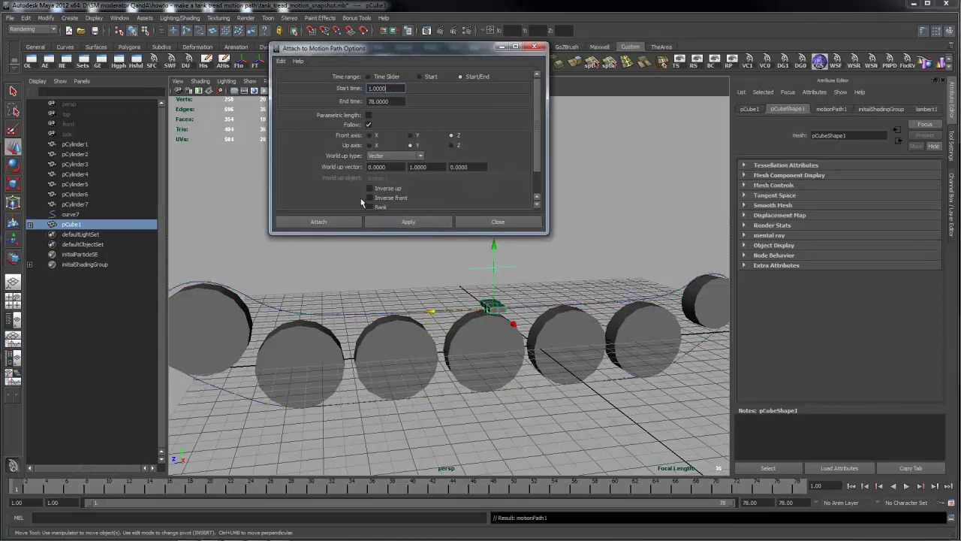
Set motionPath1's world up type to Object Up, with locator1 as the world up object
{"action": "left_click_drag", "start_coordinate": [466, 43], "coordinate": [464, 57]}
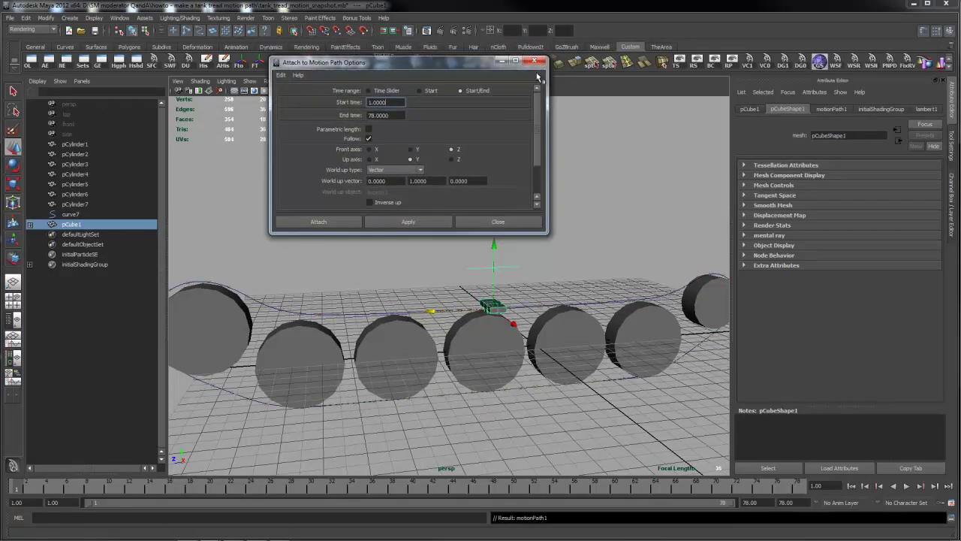
{"action": "left_click", "coordinate": [828, 109]}
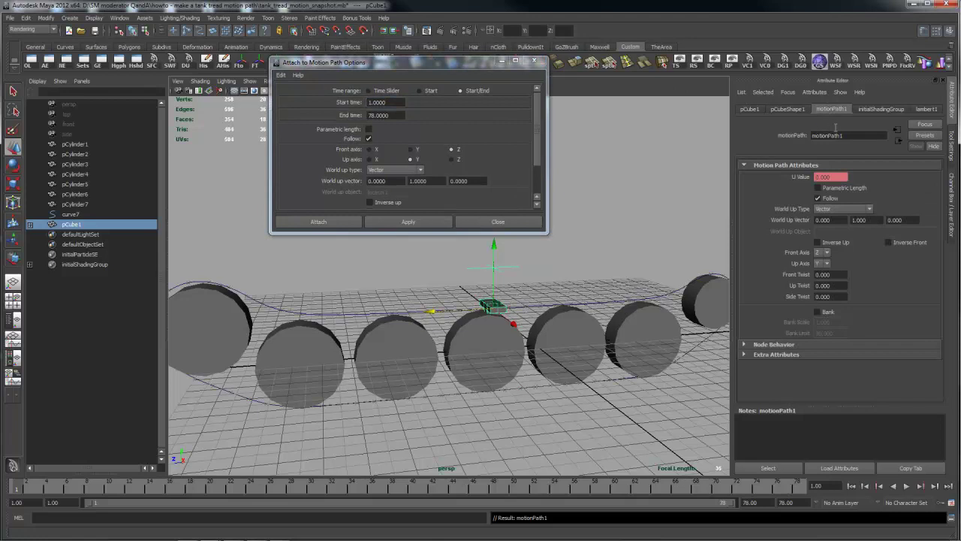
{"action": "left_click", "coordinate": [867, 210]}
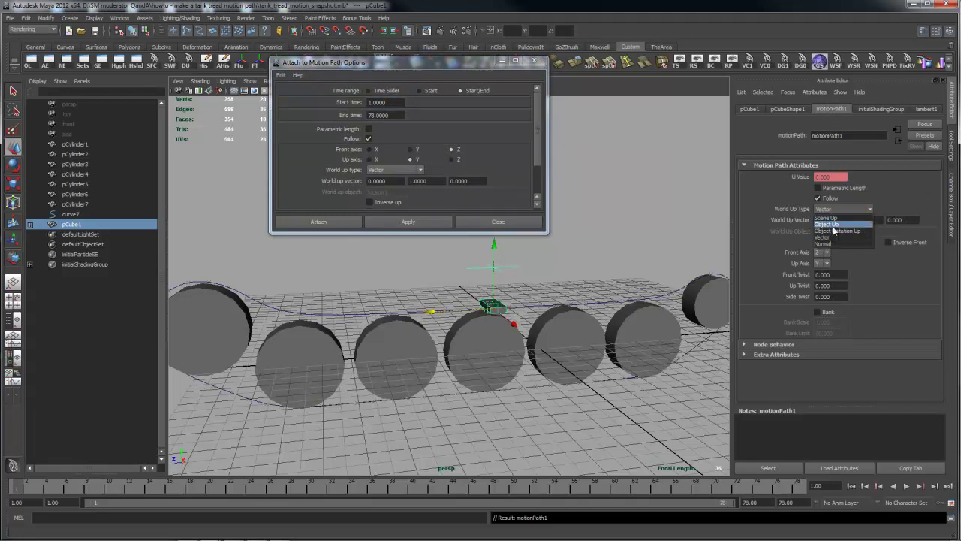
{"action": "left_click", "coordinate": [828, 224]}
{"action": "left_click", "coordinate": [833, 231]}
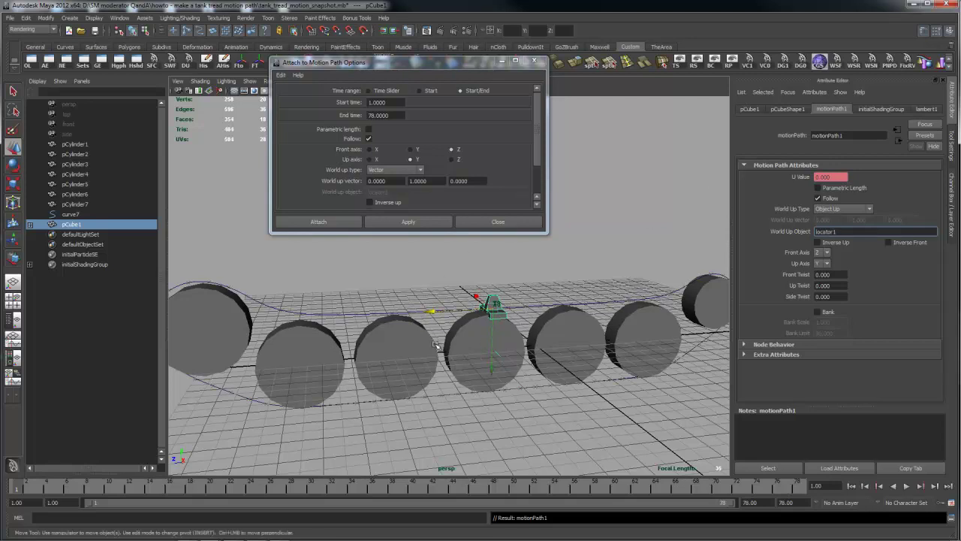
Try moving locator1 away from the tread piece, and undo the move
{"action": "left_click", "coordinate": [30, 225]}
{"action": "left_click", "coordinate": [81, 234]}
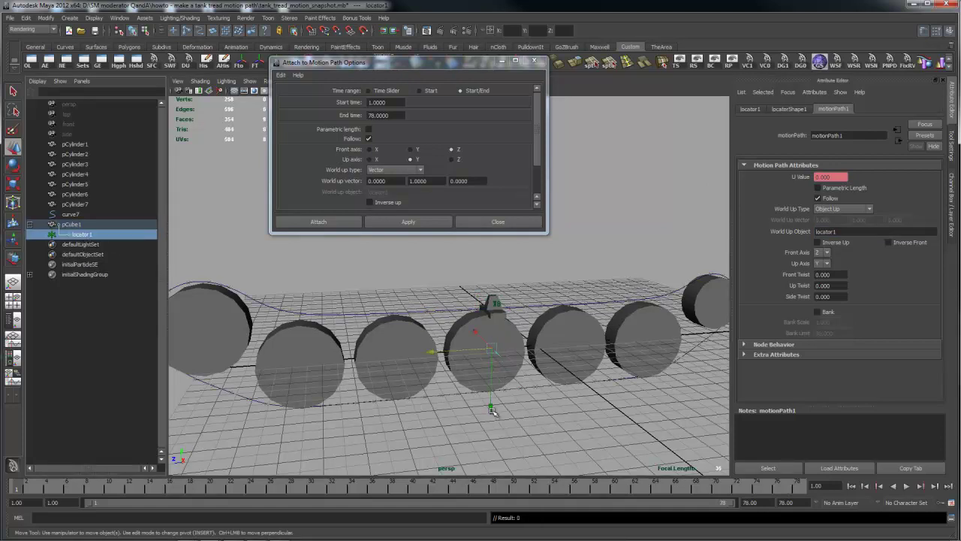
{"action": "left_click_drag", "start_coordinate": [491, 409], "coordinate": [559, 284]}
{"action": "key", "text": "ctrl+z"}
{"action": "key", "text": "ctrl+z"}
{"action": "key", "text": "ctrl+z"}
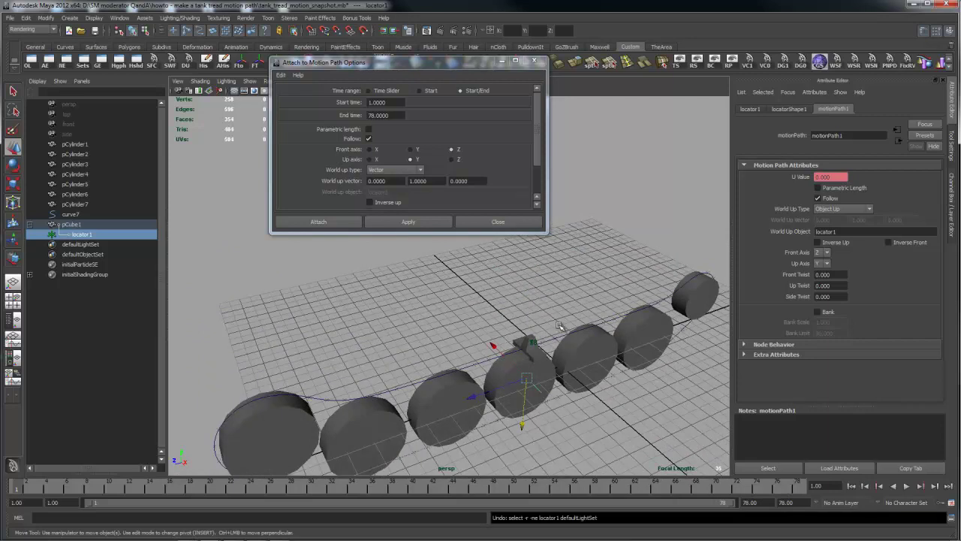
Try rotating the tread piece pCube1 upright on the curve
{"action": "left_click_drag", "start_coordinate": [559, 326], "coordinate": [553, 285], "text": "alt"}
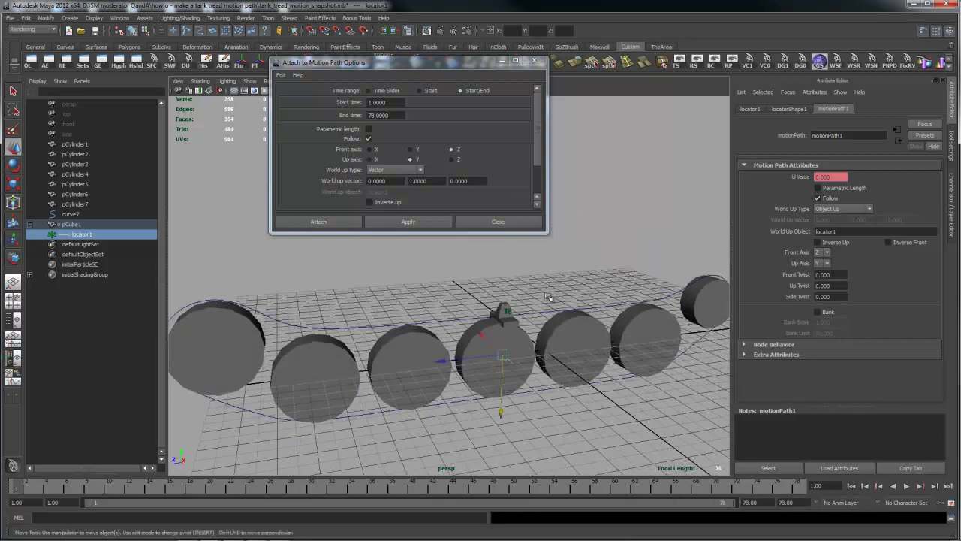
{"action": "left_click", "coordinate": [507, 315]}
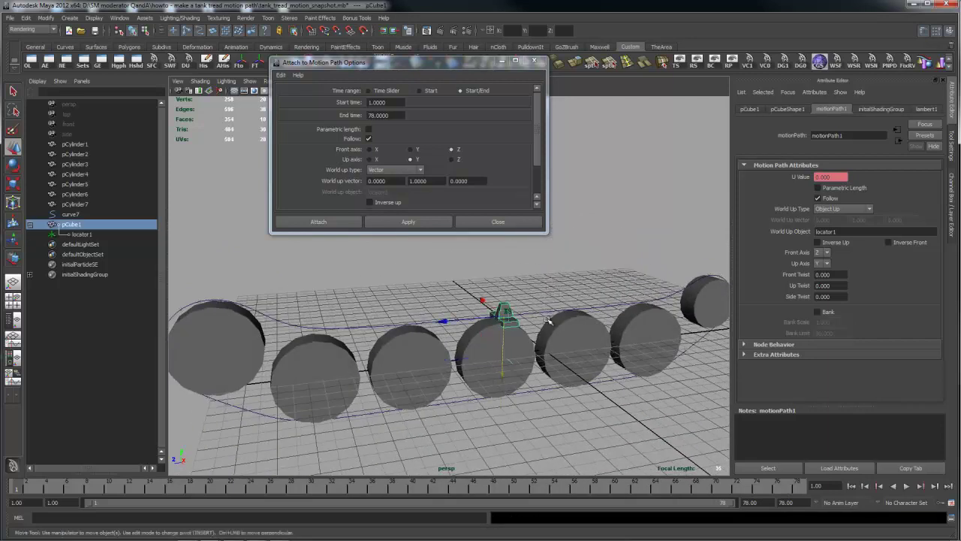
{"action": "key", "text": "e"}
{"action": "left_click_drag", "start_coordinate": [427, 283], "coordinate": [516, 382]}
{"action": "mouse_move", "coordinate": [614, 245]}
{"action": "left_mouse_down", "text": "alt"}
{"action": "mouse_move", "coordinate": [603, 238]}
{"action": "mouse_move", "coordinate": [611, 238]}
{"action": "left_mouse_up", "text": "alt"}
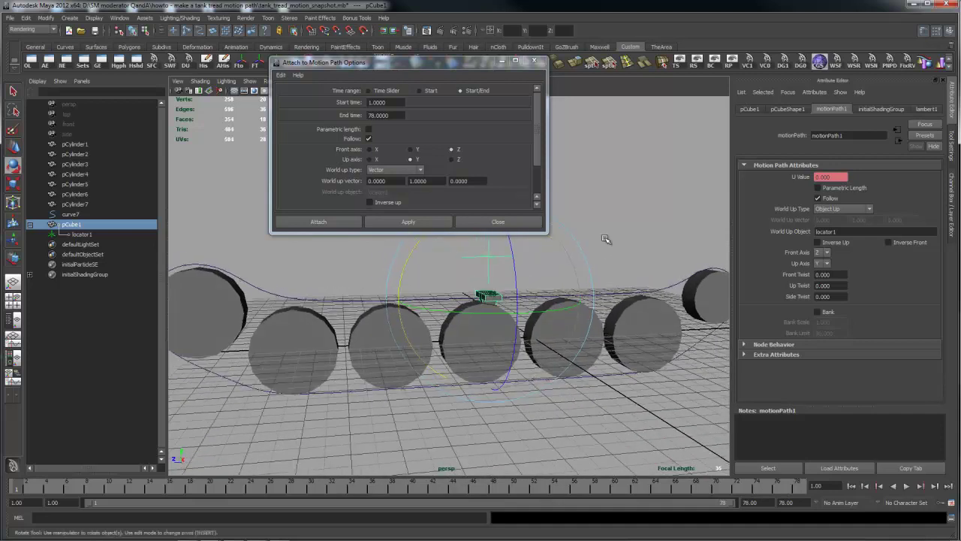
{"action": "left_click", "coordinate": [611, 238]}
{"action": "left_click", "coordinate": [500, 298]}
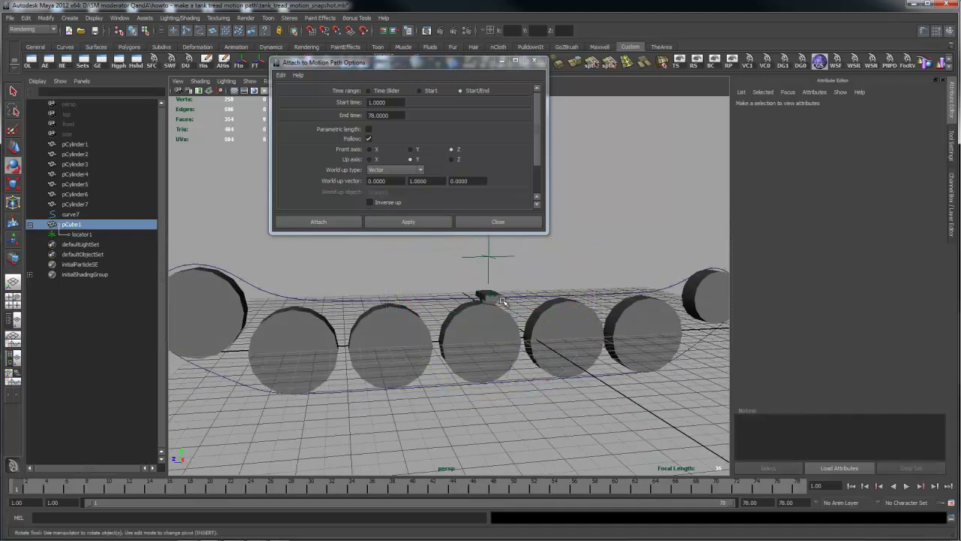
Show the channel values of pCube1 and close the motion path options
{"action": "left_click", "coordinate": [953, 216]}
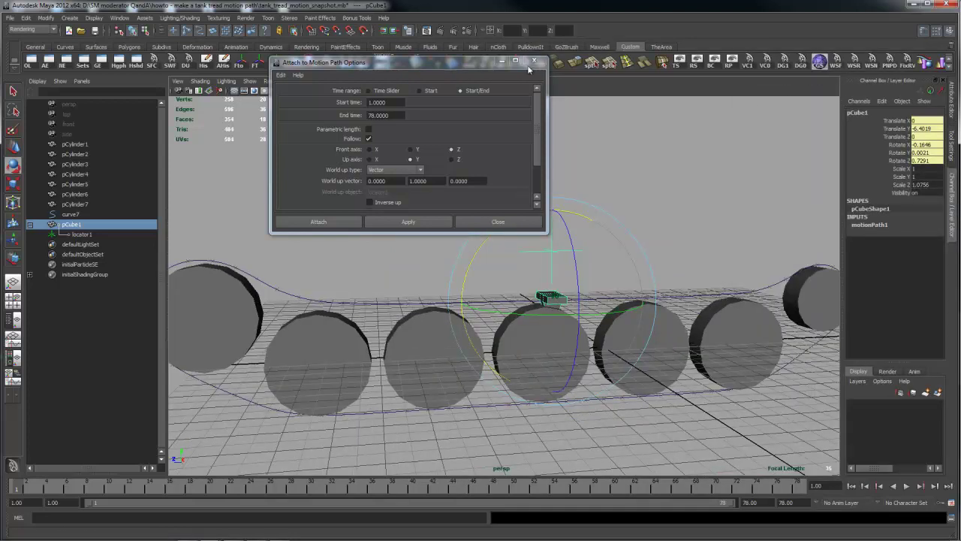
{"action": "left_click", "coordinate": [480, 63]}
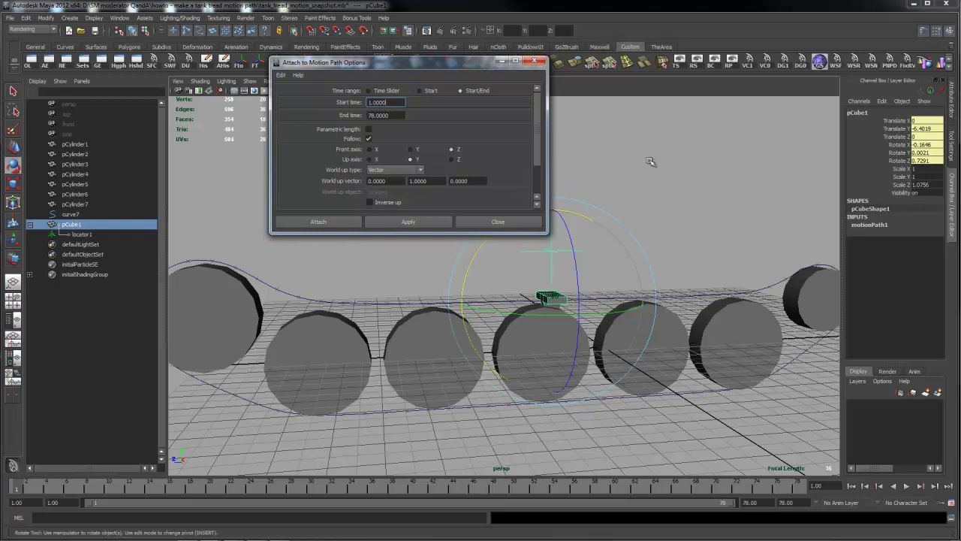
{"action": "left_click", "coordinate": [534, 60]}
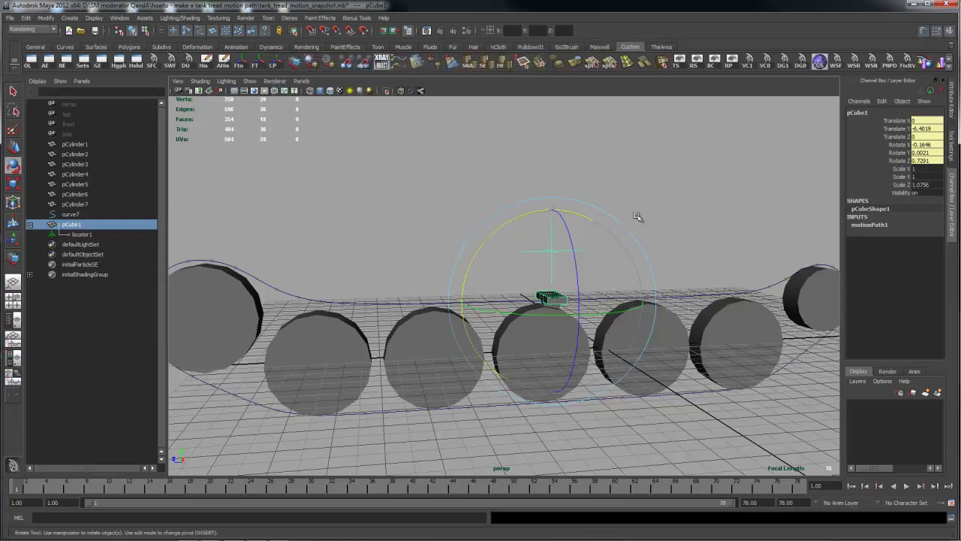
Undo the changes back to before the tread piece was attached to the motion path
{"action": "key", "text": "q"}
{"action": "key", "text": "ctrl+z"}
{"action": "key", "text": "ctrl+z"}
{"action": "key", "text": "ctrl+z"}
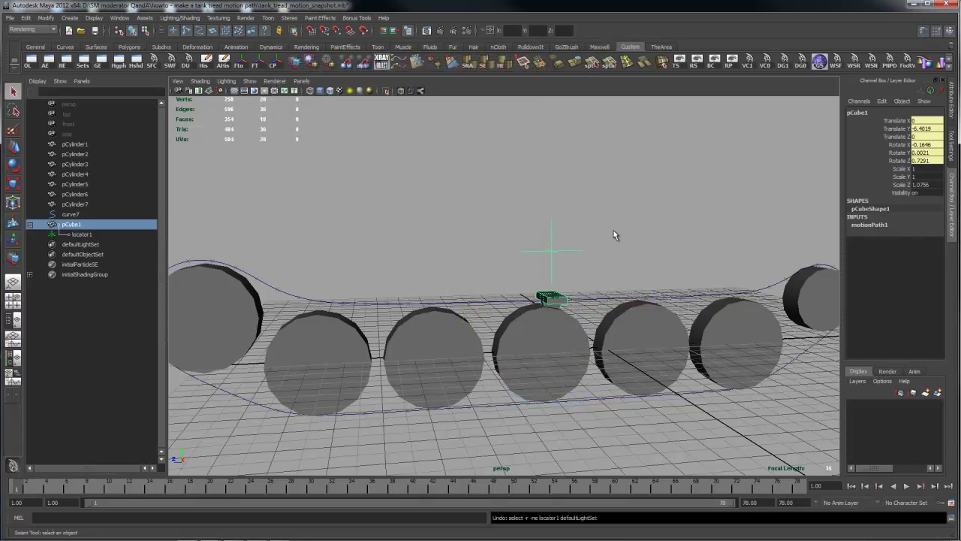
{"action": "key", "text": "ctrl+z"}
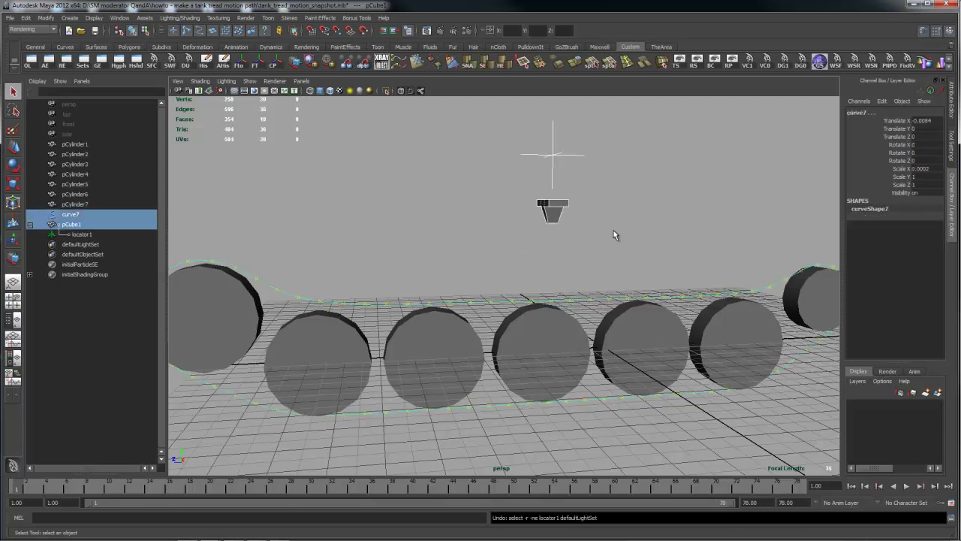
Lower the tread piece pCube1 with its locator to just above the curve, at about -5.59 in Translate Y
{"action": "left_click", "coordinate": [379, 246]}
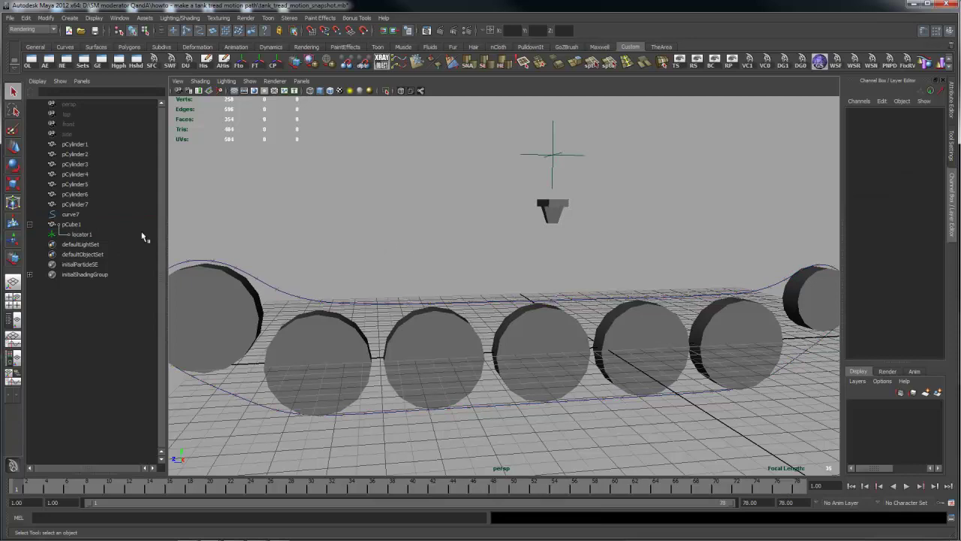
{"action": "left_click", "coordinate": [75, 225]}
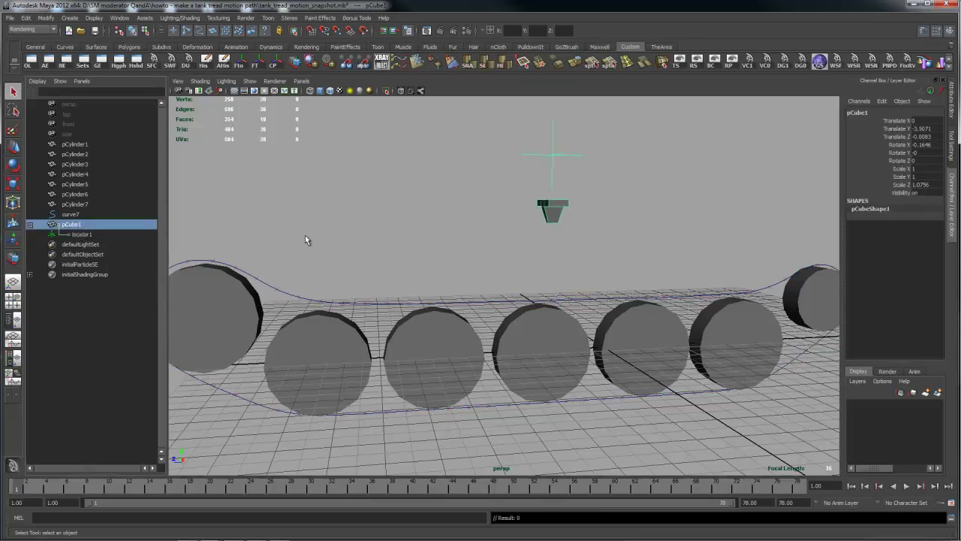
{"action": "left_click", "coordinate": [552, 214]}
{"action": "key", "text": "w"}
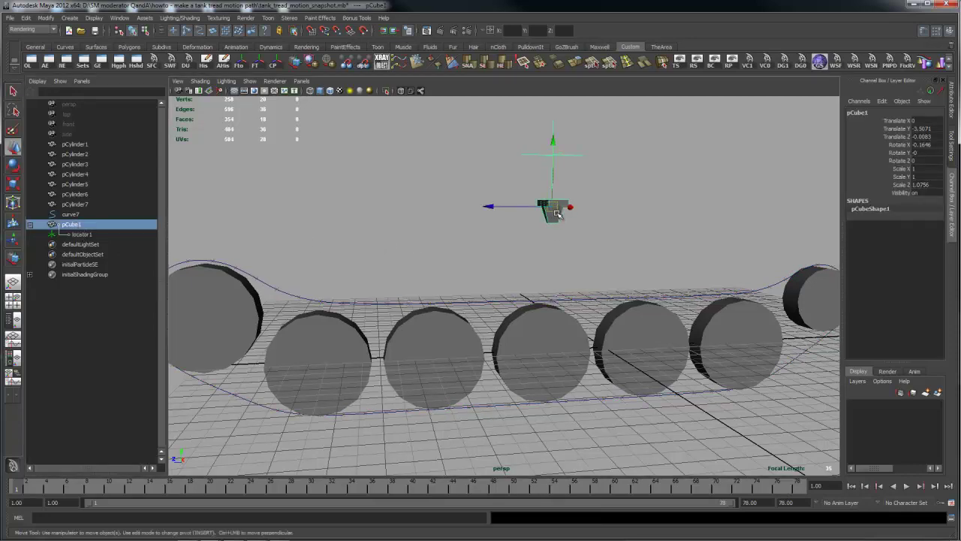
{"action": "left_click_drag", "start_coordinate": [556, 214], "coordinate": [602, 266]}
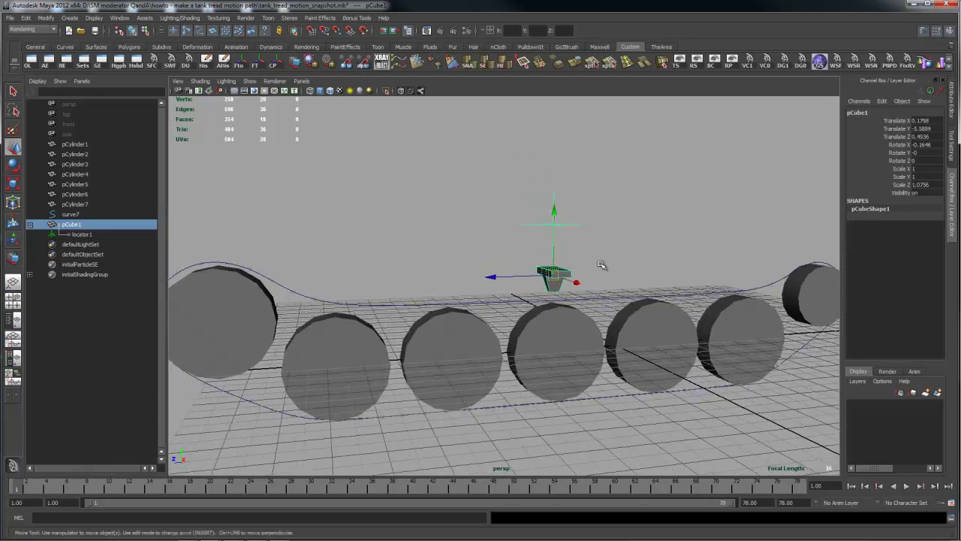
Attach pCube1 to curve7 as a motion path over frames 1 to 78, using world up type Object up with locator1
{"action": "left_click", "coordinate": [582, 299], "text": "shift"}
{"action": "key", "text": "space"}
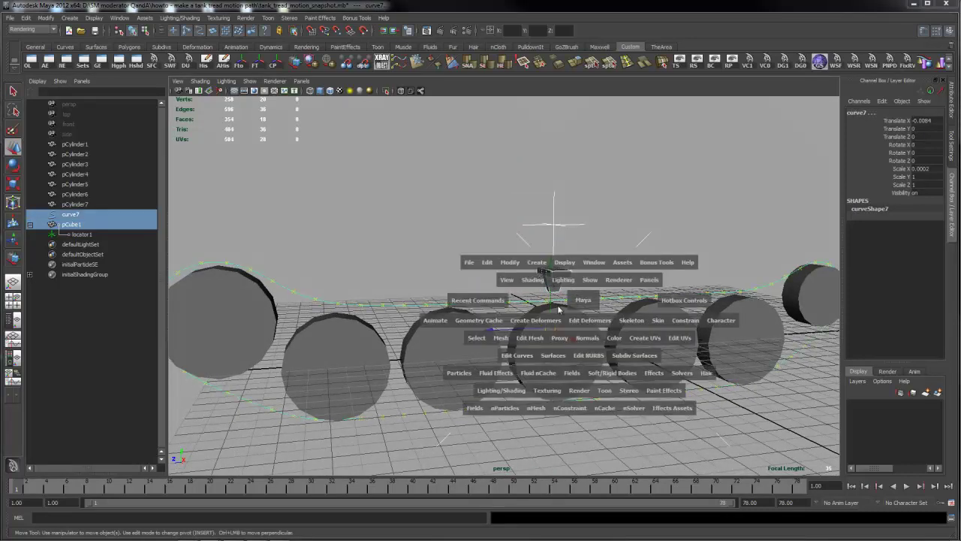
{"action": "left_click", "coordinate": [437, 321]}
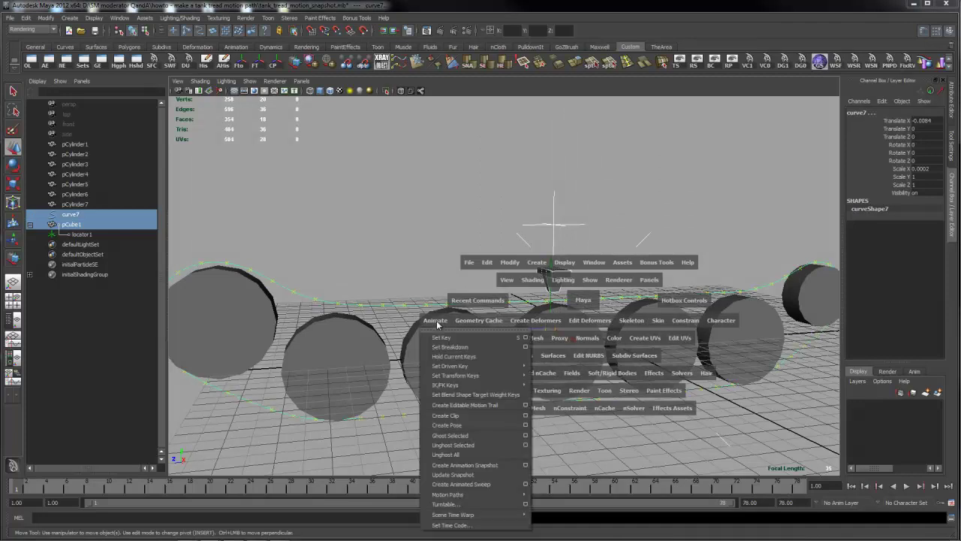
{"action": "mouse_move", "coordinate": [463, 496]}
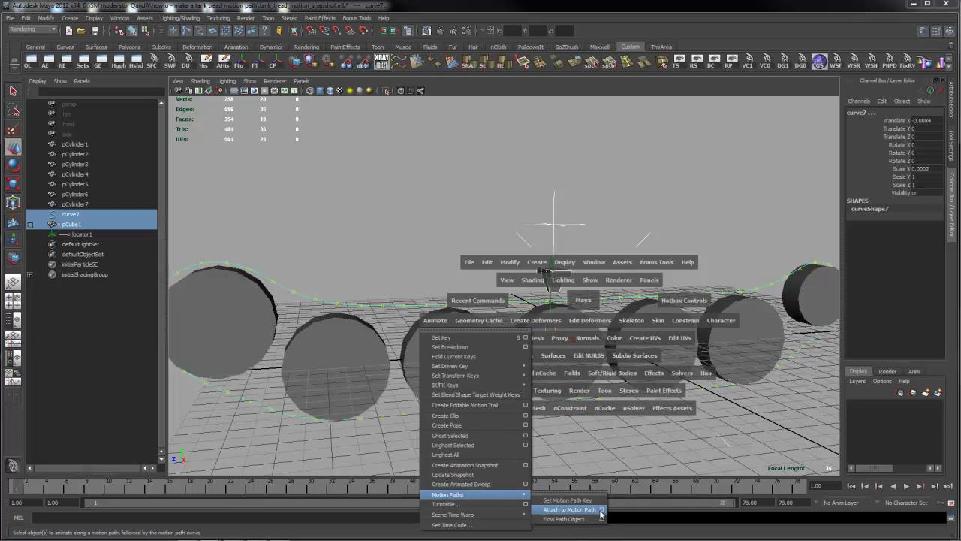
{"action": "left_click", "coordinate": [601, 510]}
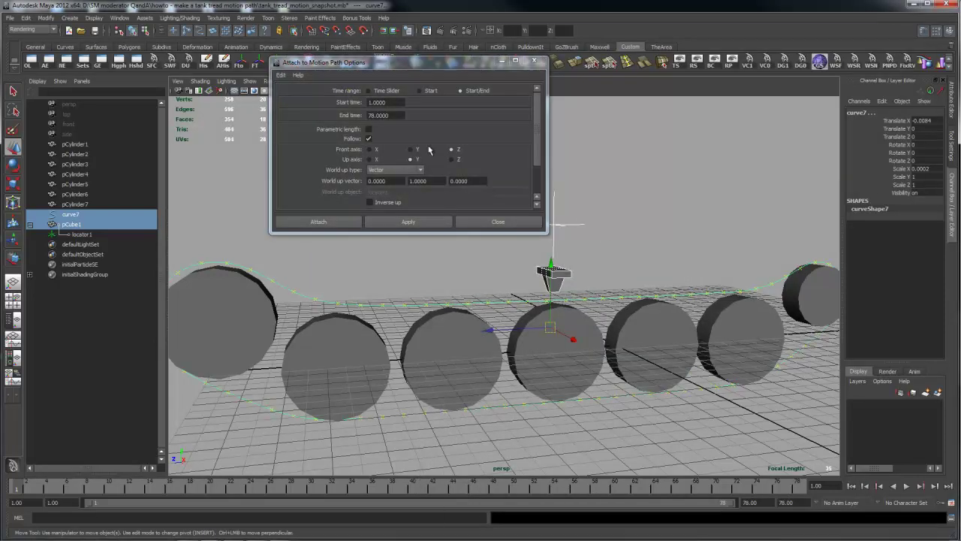
{"action": "left_click", "coordinate": [420, 170]}
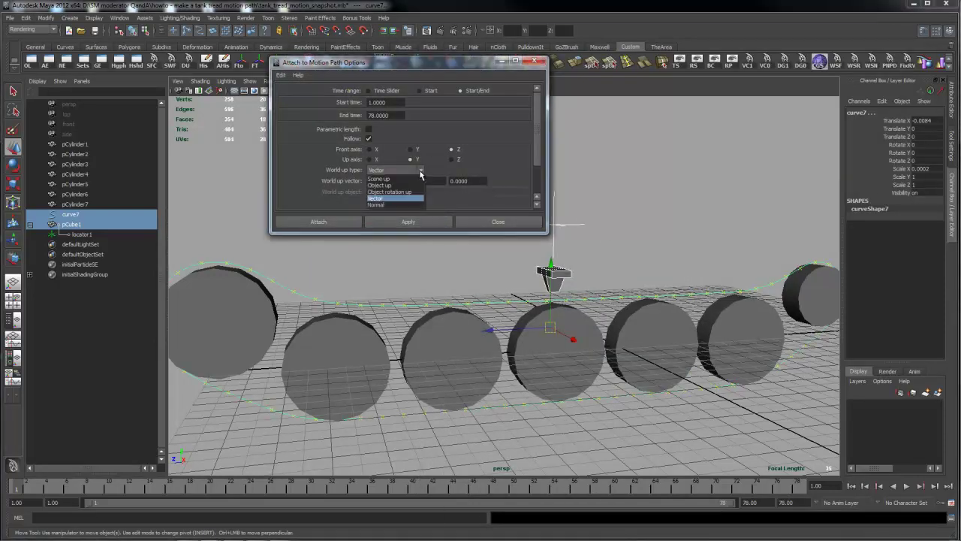
{"action": "left_click", "coordinate": [388, 187]}
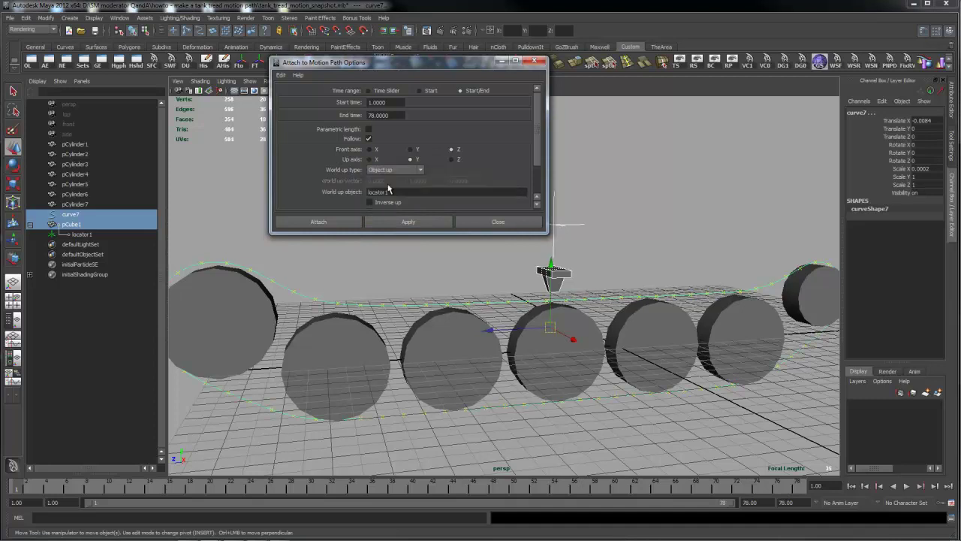
{"action": "left_click", "coordinate": [418, 224]}
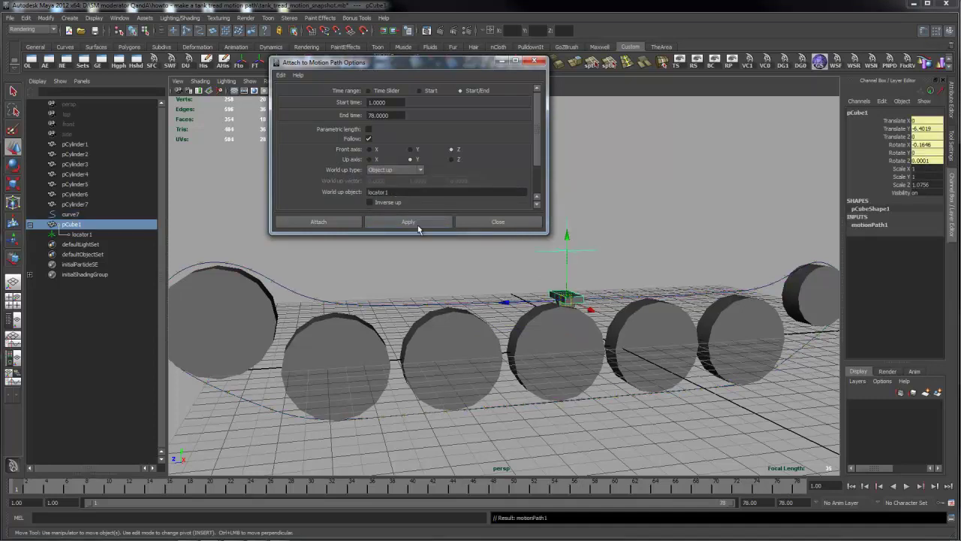
{"action": "left_click", "coordinate": [534, 61]}
Scrub the timeline forward and back to frame 1 to check the tread piece's orientation along the curve
{"action": "left_click_drag", "start_coordinate": [668, 204], "coordinate": [603, 211], "text": "alt"}
{"action": "right_click_drag", "start_coordinate": [633, 223], "coordinate": [532, 215], "text": "alt"}
{"action": "left_click_drag", "start_coordinate": [532, 215], "coordinate": [575, 253], "text": "alt"}
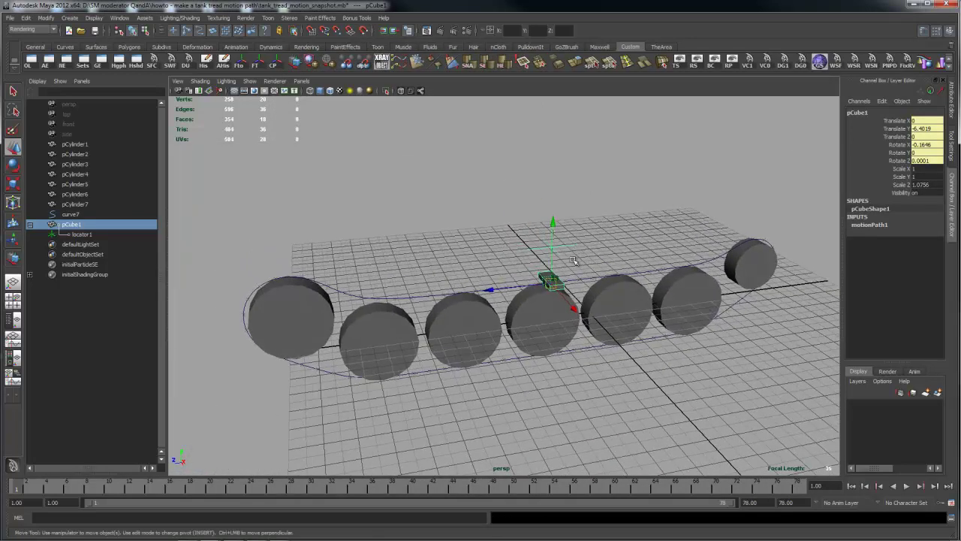
{"action": "left_click_drag", "start_coordinate": [18, 487], "coordinate": [410, 508]}
{"action": "mouse_move", "coordinate": [503, 421]}
{"action": "left_mouse_down", "text": "alt"}
{"action": "mouse_move", "coordinate": [510, 387]}
{"action": "mouse_move", "coordinate": [497, 406]}
{"action": "left_mouse_up", "text": "alt"}
{"action": "left_click_drag", "start_coordinate": [418, 489], "coordinate": [19, 430]}
{"action": "left_click_drag", "start_coordinate": [285, 330], "coordinate": [284, 352], "text": "alt"}
{"action": "left_click_drag", "start_coordinate": [467, 331], "coordinate": [478, 307], "text": "alt"}
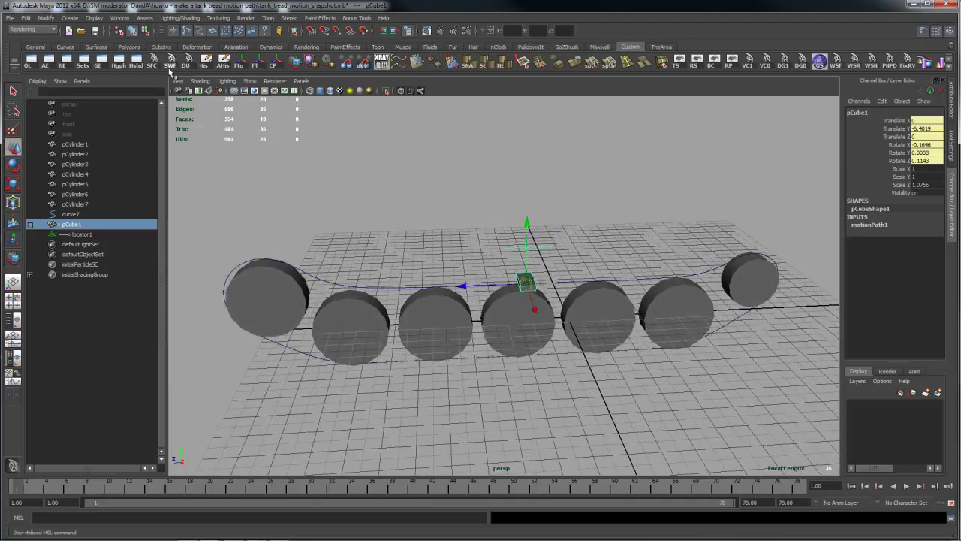
Set both motion path keys of pCube1 to linear tangents in the Graph Editor
{"action": "left_click", "coordinate": [101, 62]}
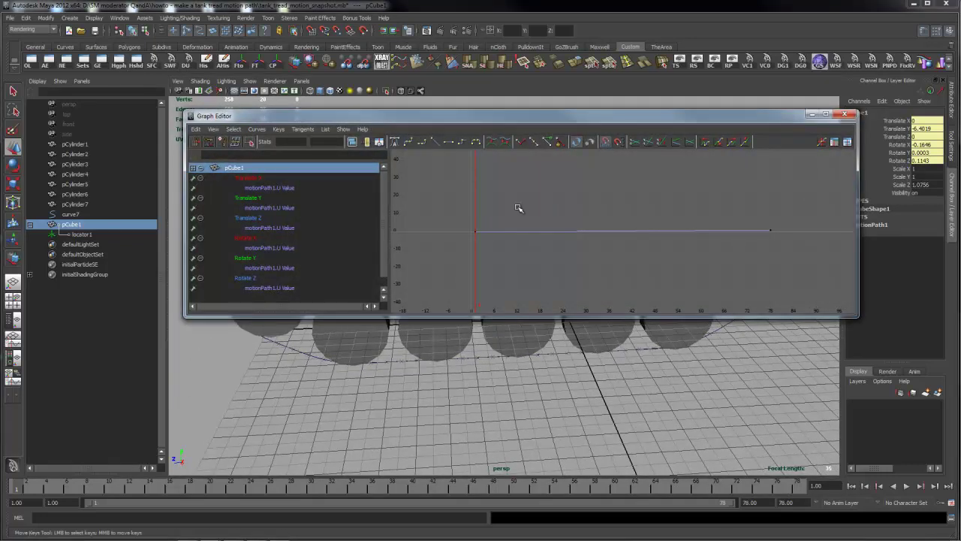
{"action": "left_click_drag", "start_coordinate": [733, 262], "coordinate": [728, 264]}
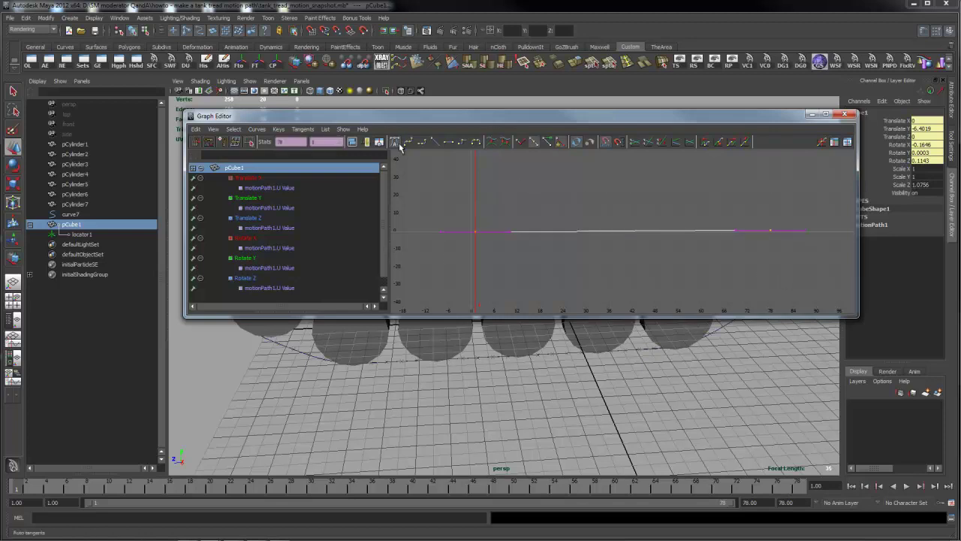
{"action": "left_click", "coordinate": [435, 141]}
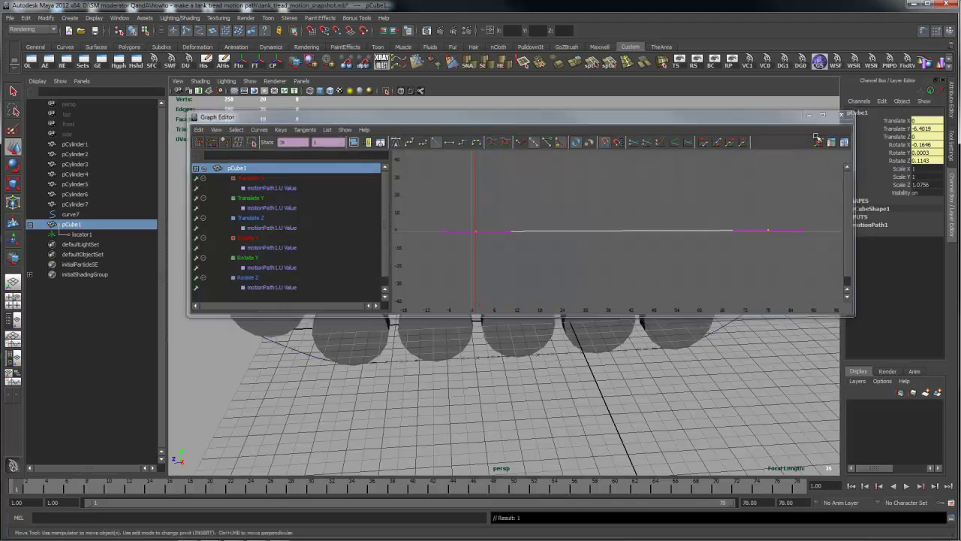
{"action": "left_click", "coordinate": [843, 114]}
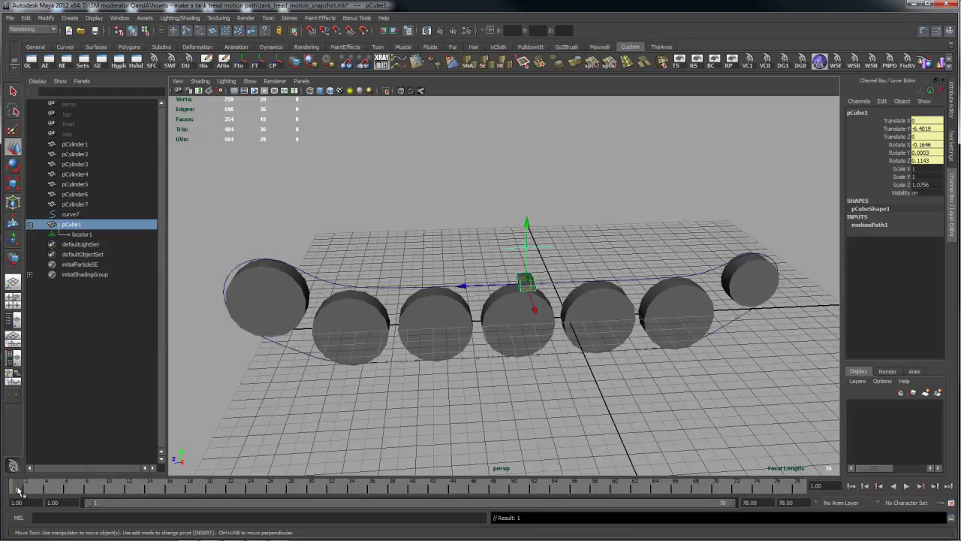
Try an animation snapshot of pCube1 over frames 1 to 78 with increment 1 and fast update
{"action": "left_click_drag", "start_coordinate": [443, 337], "coordinate": [453, 332], "text": "alt"}
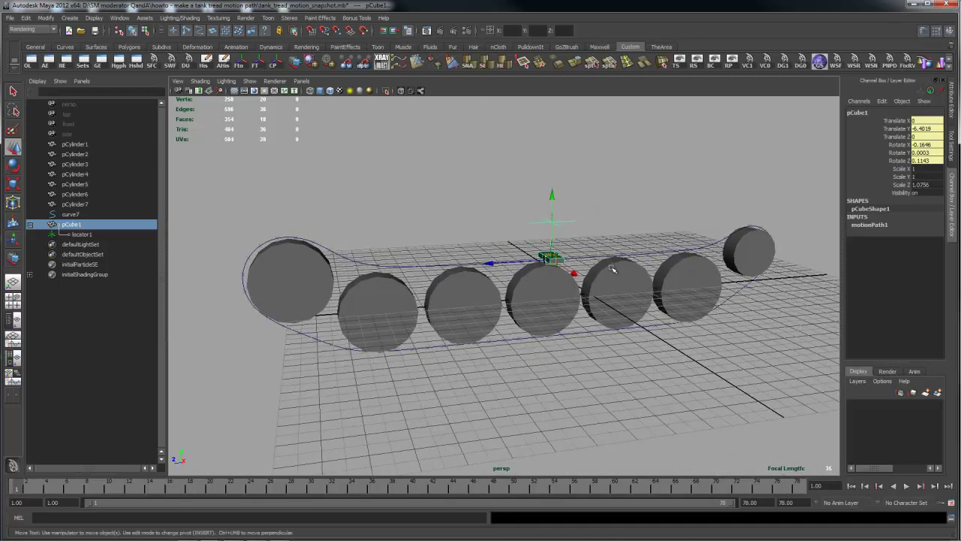
{"action": "key", "text": "space"}
{"action": "left_click", "coordinate": [546, 318]}
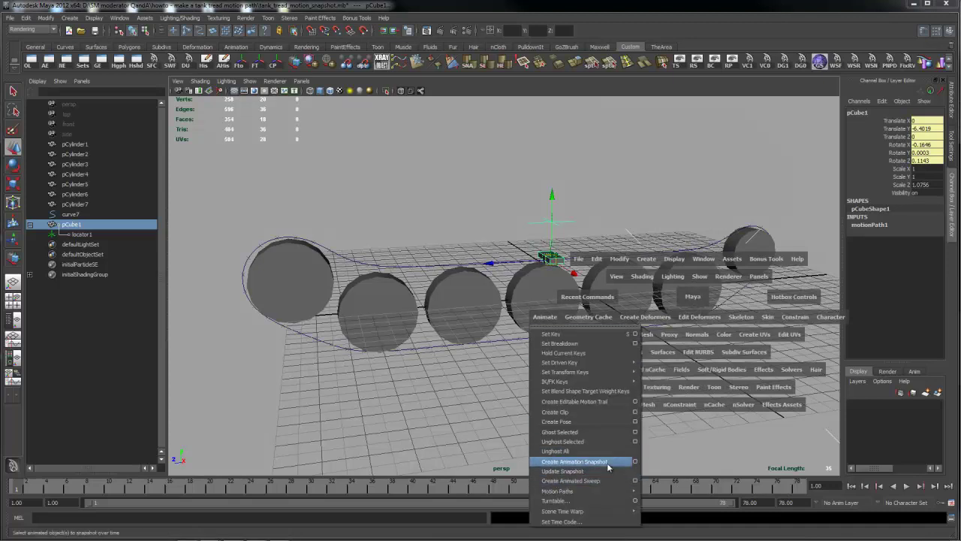
{"action": "left_click", "coordinate": [635, 461]}
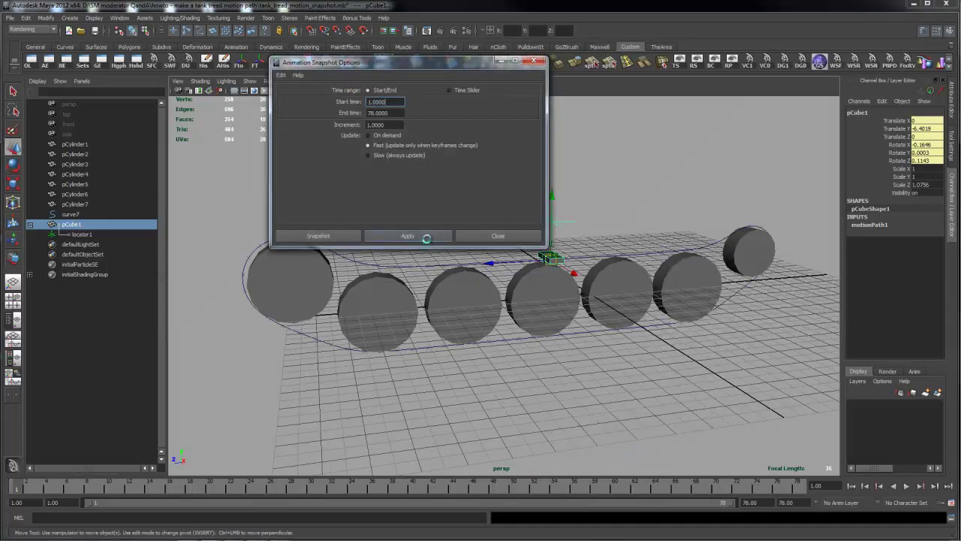
{"action": "left_click", "coordinate": [427, 237]}
{"action": "left_click_drag", "start_coordinate": [586, 226], "coordinate": [565, 336], "text": "alt"}
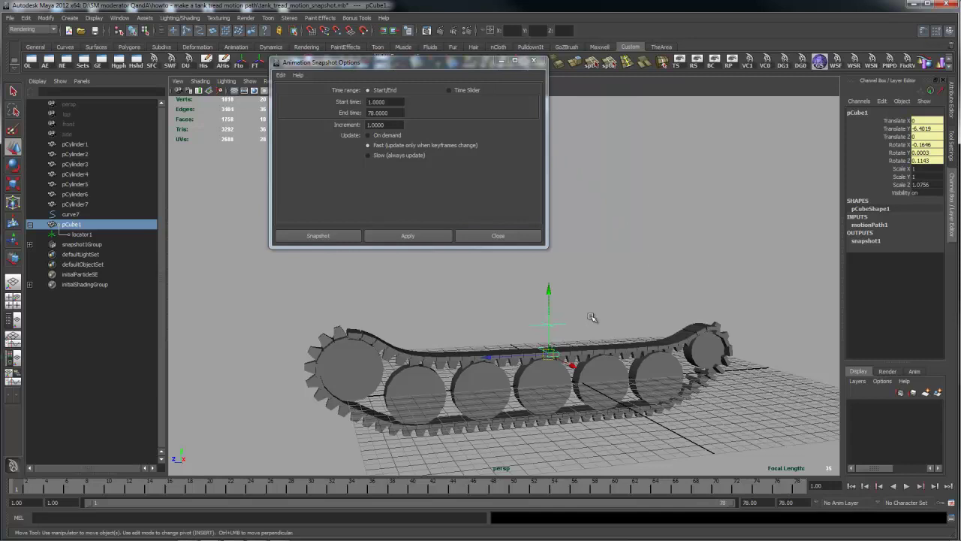
{"action": "key", "text": "ctrl+z"}
Scrub and play the animation from several angles to examine pCube1's orientation and Rotate X values along the curve
{"action": "left_click_drag", "start_coordinate": [609, 305], "coordinate": [538, 367], "text": "alt"}
{"action": "left_click_drag", "start_coordinate": [18, 489], "coordinate": [716, 486]}
{"action": "left_click_drag", "start_coordinate": [590, 394], "coordinate": [626, 391], "text": "alt"}
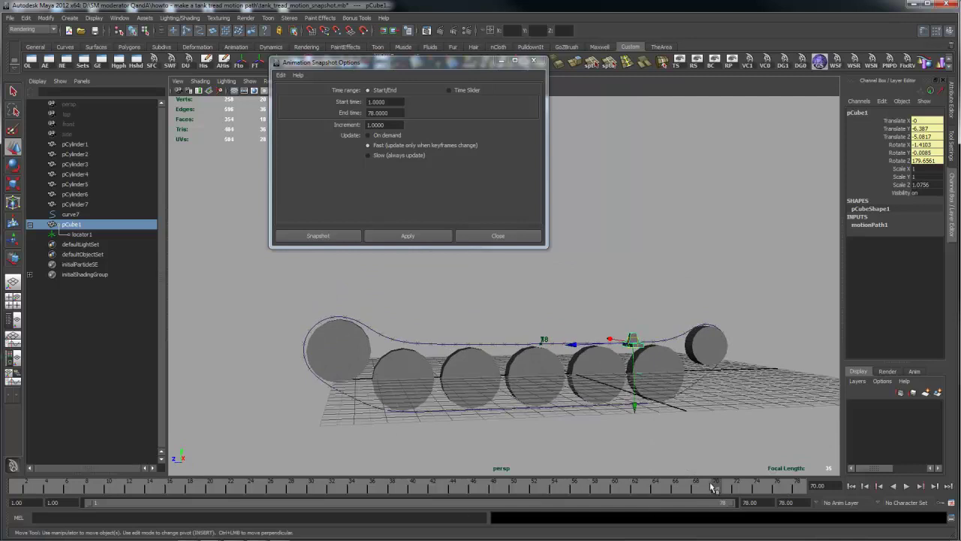
{"action": "left_click_drag", "start_coordinate": [717, 490], "coordinate": [200, 489]}
{"action": "left_click_drag", "start_coordinate": [209, 449], "coordinate": [621, 410]}
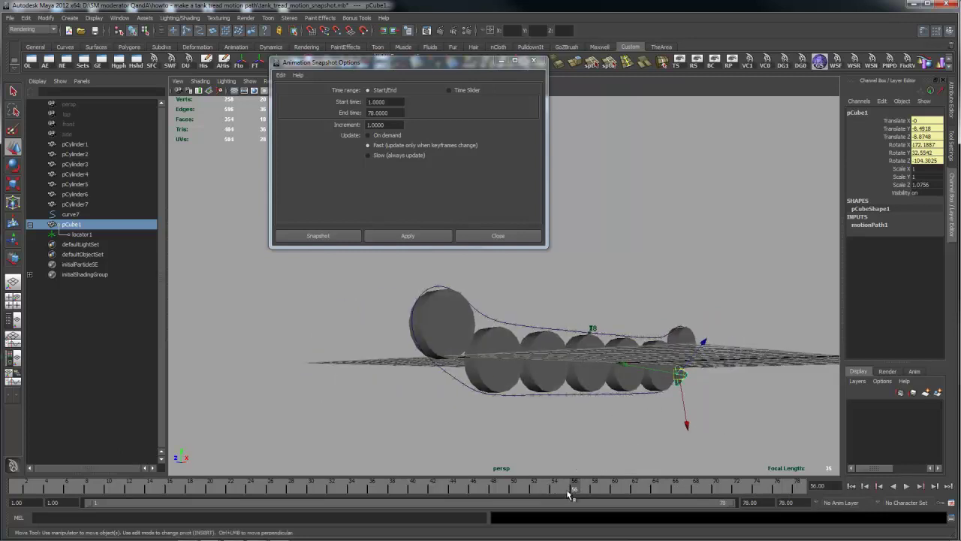
{"action": "left_click_drag", "start_coordinate": [570, 489], "coordinate": [363, 467]}
{"action": "left_click_drag", "start_coordinate": [449, 397], "coordinate": [497, 398], "text": "alt"}
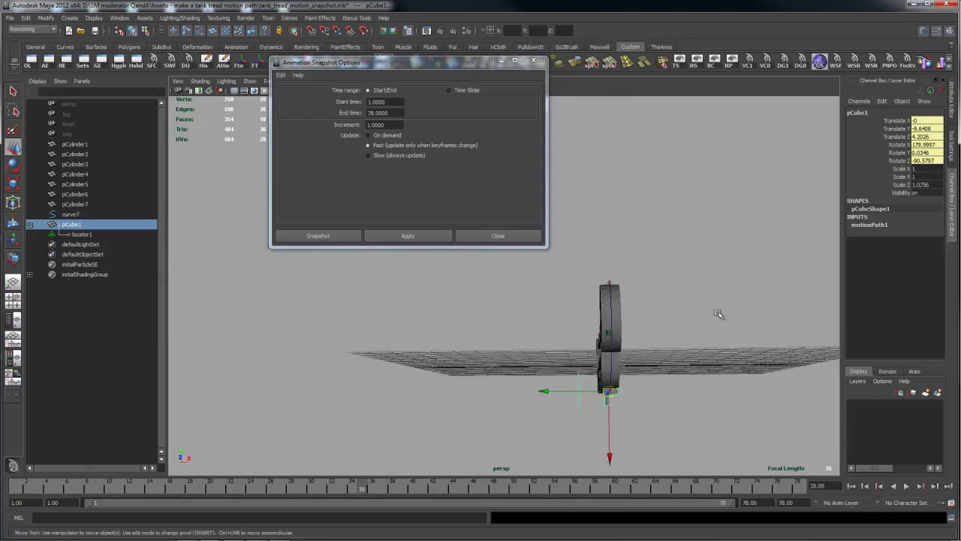
{"action": "left_click", "coordinate": [929, 145]}
{"action": "key", "text": "alt+v"}
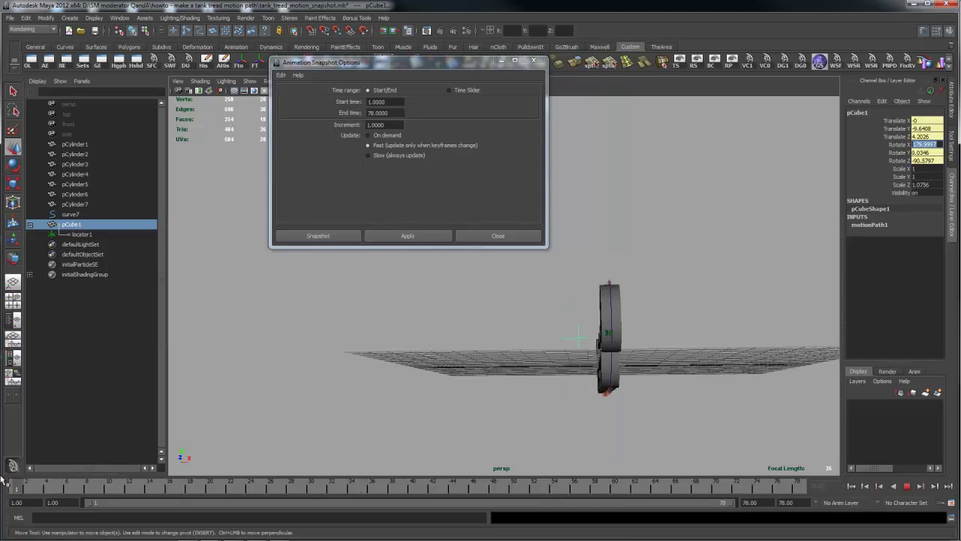
{"action": "key", "text": "alt+v"}
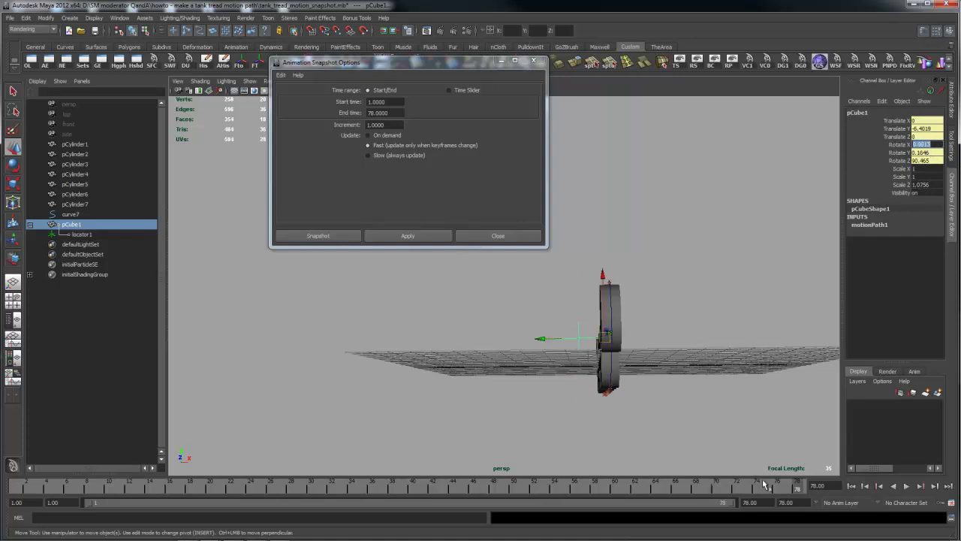
{"action": "key", "text": "alt+v"}
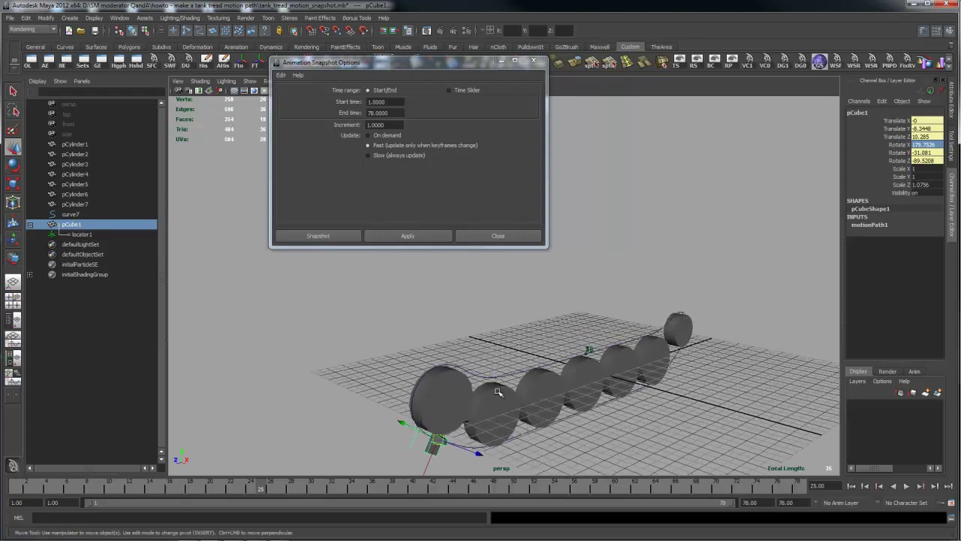
Undo the changes back to before pCube1 was attached to the motion path with locator1 as up object
{"action": "key", "text": "ctrl+z"}
{"action": "key", "text": "ctrl+z"}
{"action": "key", "text": "ctrl+z"}
{"action": "key", "text": "ctrl+z"}
{"action": "key", "text": "ctrl+z"}
{"action": "key", "text": "ctrl+z"}
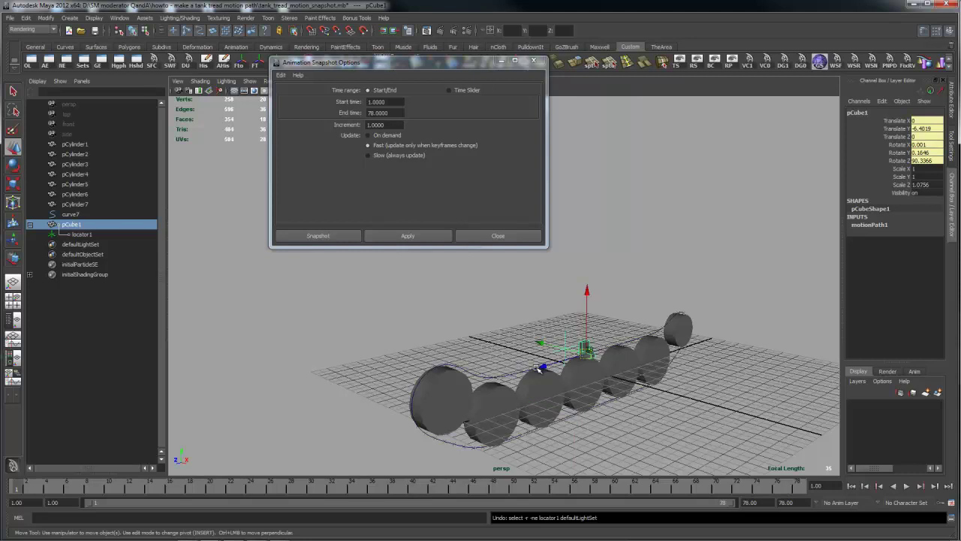
{"action": "key", "text": "ctrl+z"}
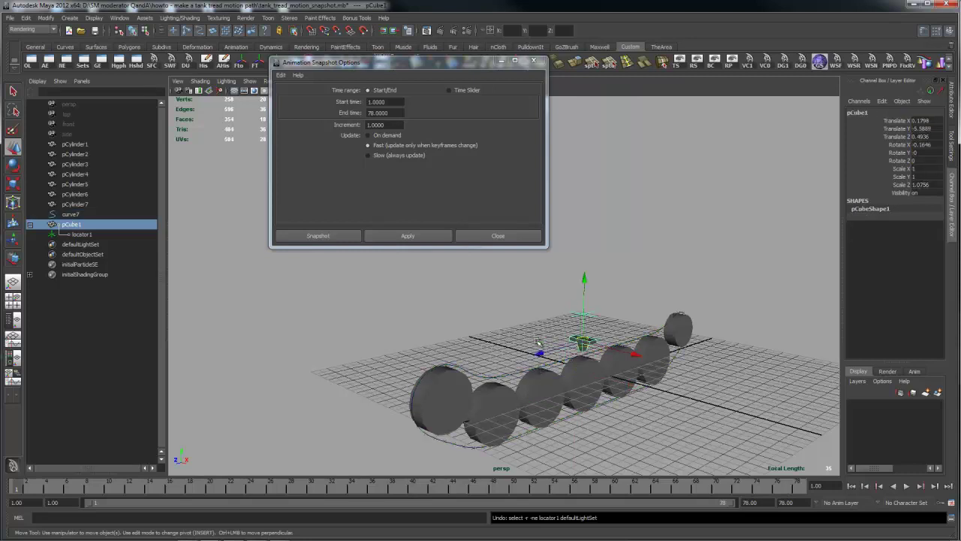
Close the Animation Snapshot options and delete locator1 from under pCube1
{"action": "left_click_drag", "start_coordinate": [634, 256], "coordinate": [621, 254], "text": "alt"}
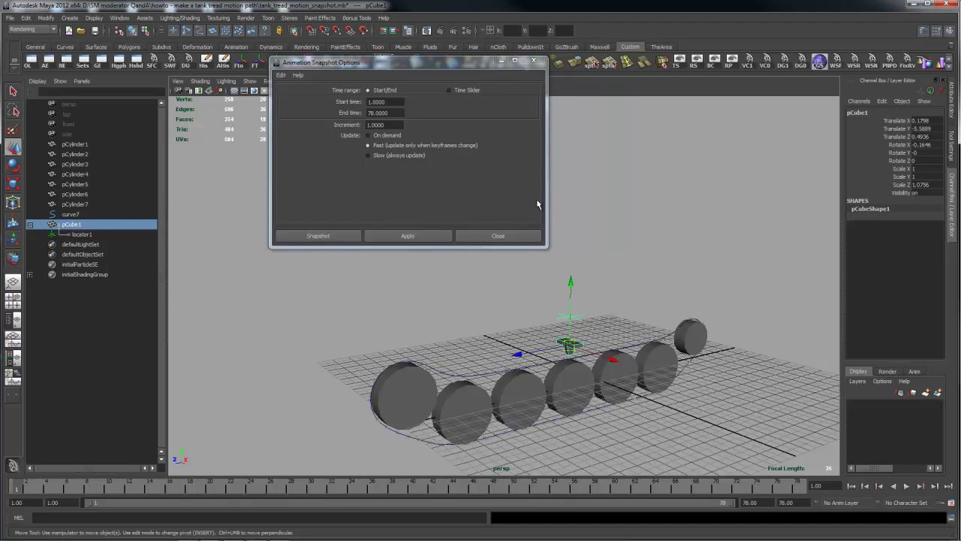
{"action": "left_click", "coordinate": [502, 237]}
{"action": "left_click", "coordinate": [87, 237]}
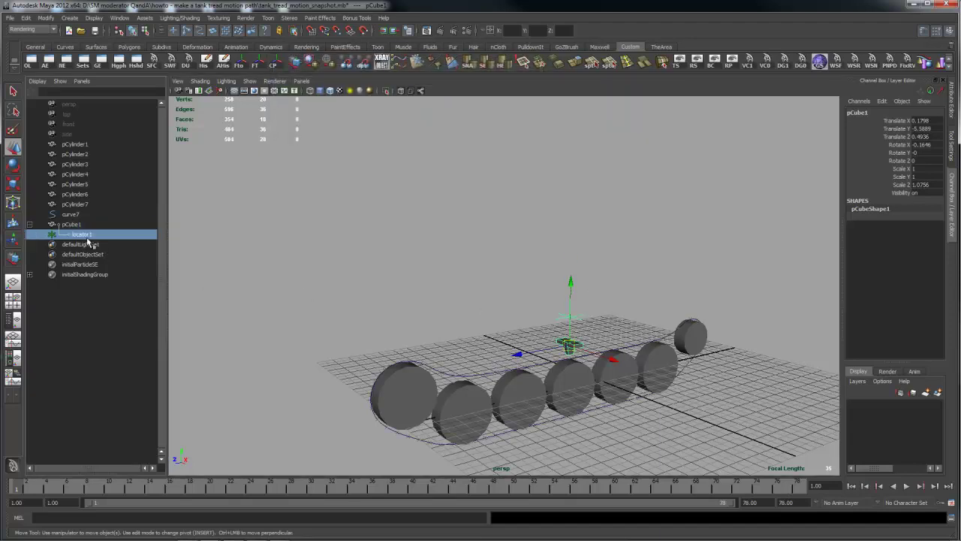
{"action": "key", "text": "Delete"}
Attach pCube1 to curve7 as a motion path over frames 1 to 78, using world up type Vector with 0, 1, 0
{"action": "left_click_drag", "start_coordinate": [383, 225], "coordinate": [450, 263], "text": "alt"}
{"action": "left_click", "coordinate": [557, 315]}
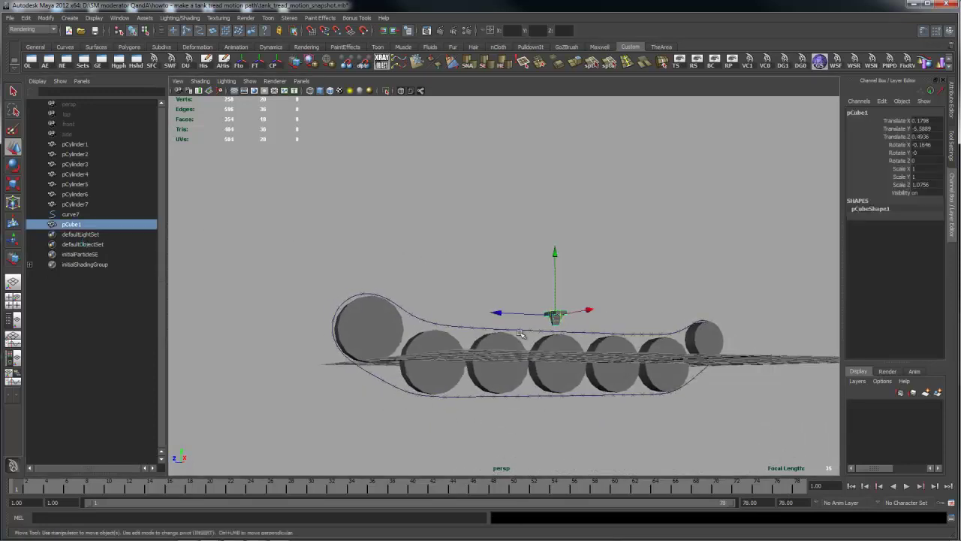
{"action": "left_click", "coordinate": [521, 331], "text": "shift"}
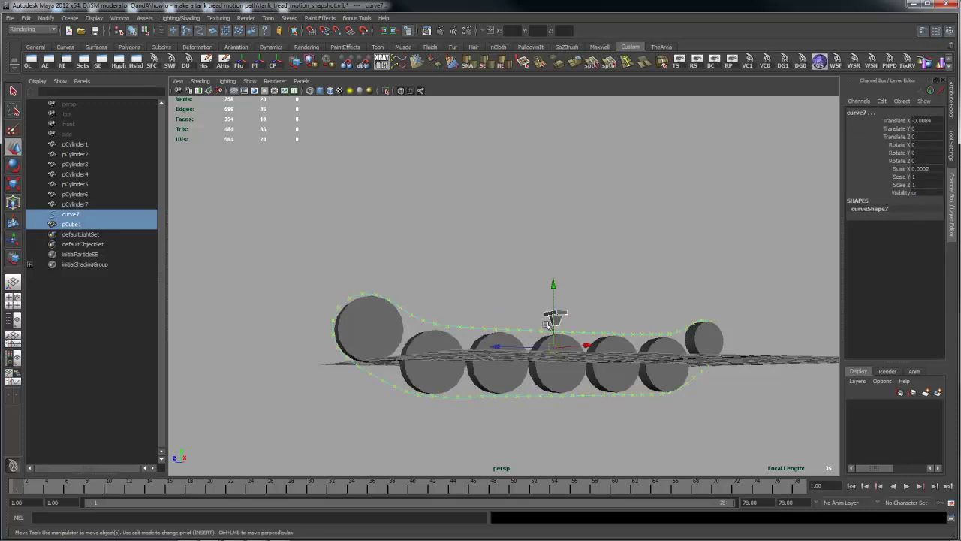
{"action": "key", "text": "space"}
{"action": "left_click", "coordinate": [409, 356]}
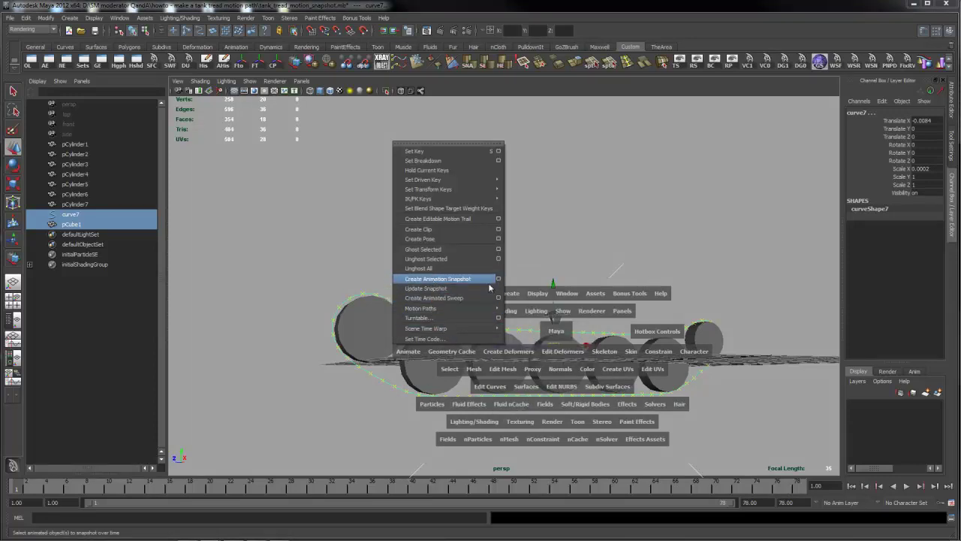
{"action": "mouse_move", "coordinate": [471, 316]}
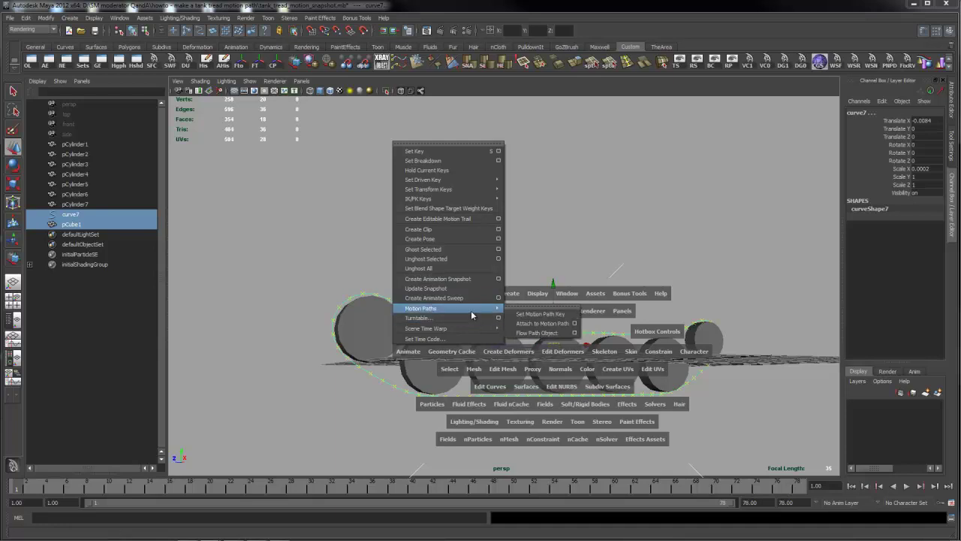
{"action": "left_click", "coordinate": [573, 320]}
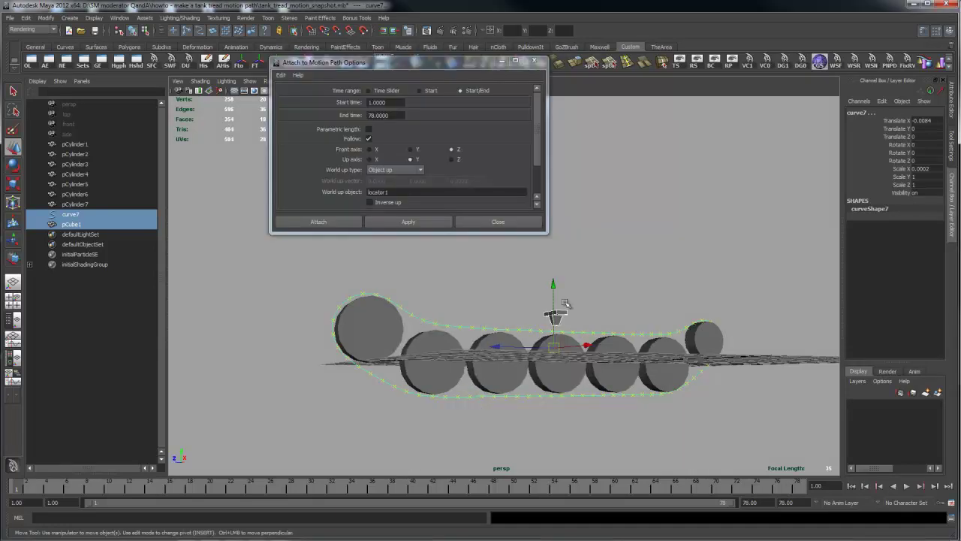
{"action": "left_click", "coordinate": [419, 170]}
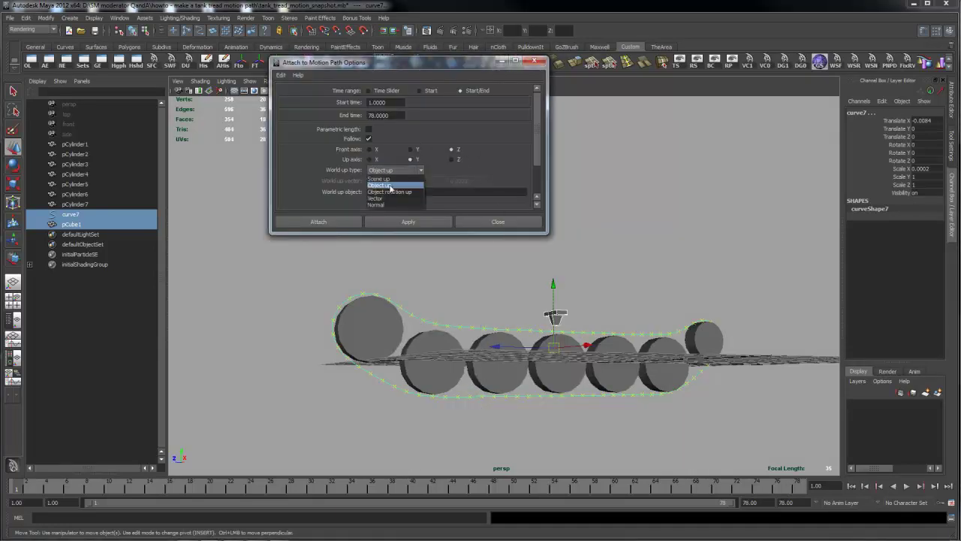
{"action": "left_click", "coordinate": [383, 199]}
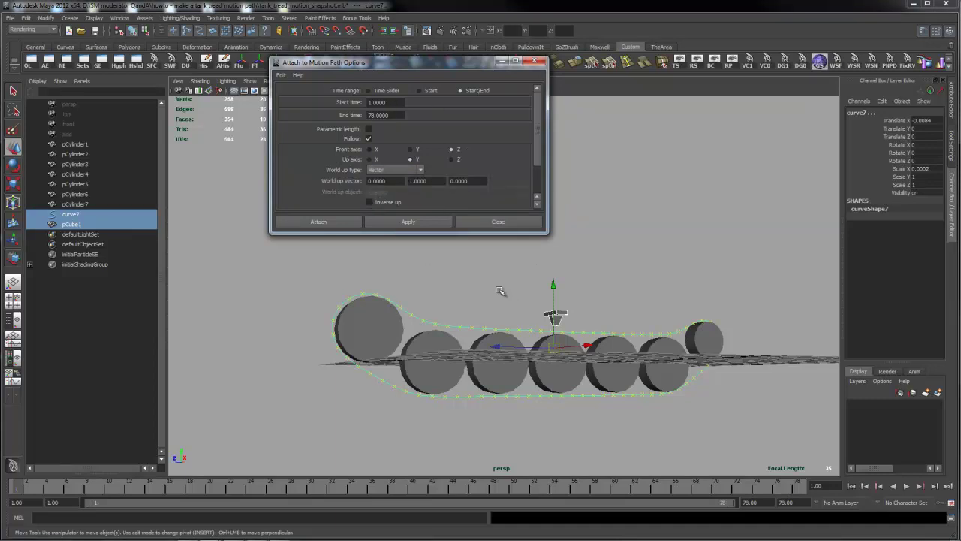
{"action": "left_click", "coordinate": [433, 225]}
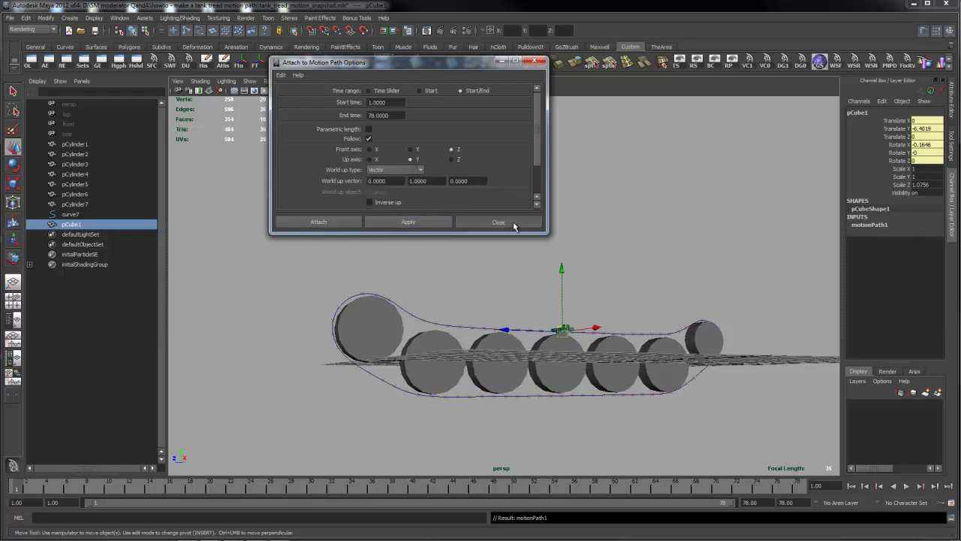
{"action": "left_click", "coordinate": [514, 225]}
Create an animation snapshot of pCube1 along the motion path that uses the Vector up type
{"action": "key", "text": "space"}
{"action": "left_click_drag", "start_coordinate": [359, 273], "coordinate": [425, 415]}
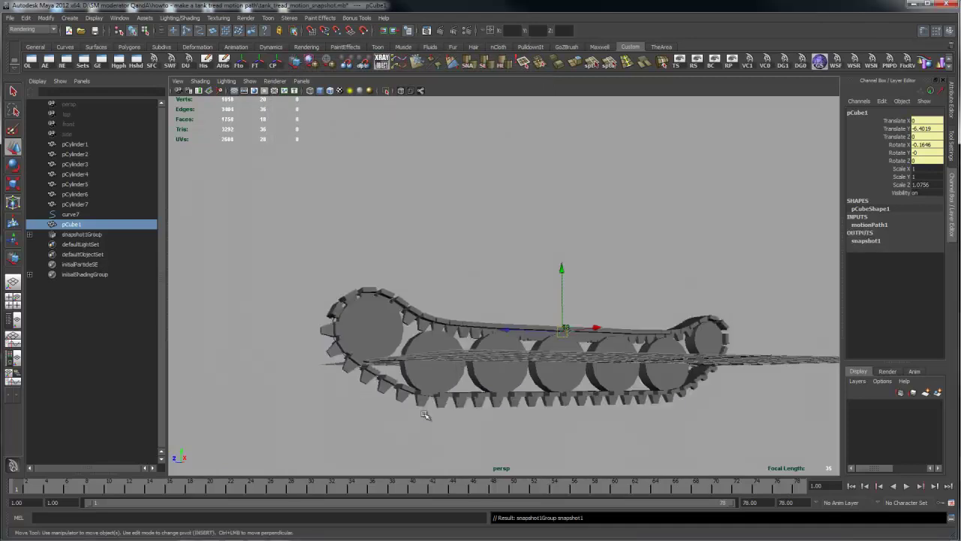
{"action": "left_click_drag", "start_coordinate": [549, 222], "coordinate": [509, 247], "text": "alt"}
Delete the construction history and all motion paths in the scene, and select snapshot1Group
{"action": "left_click", "coordinate": [226, 65]}
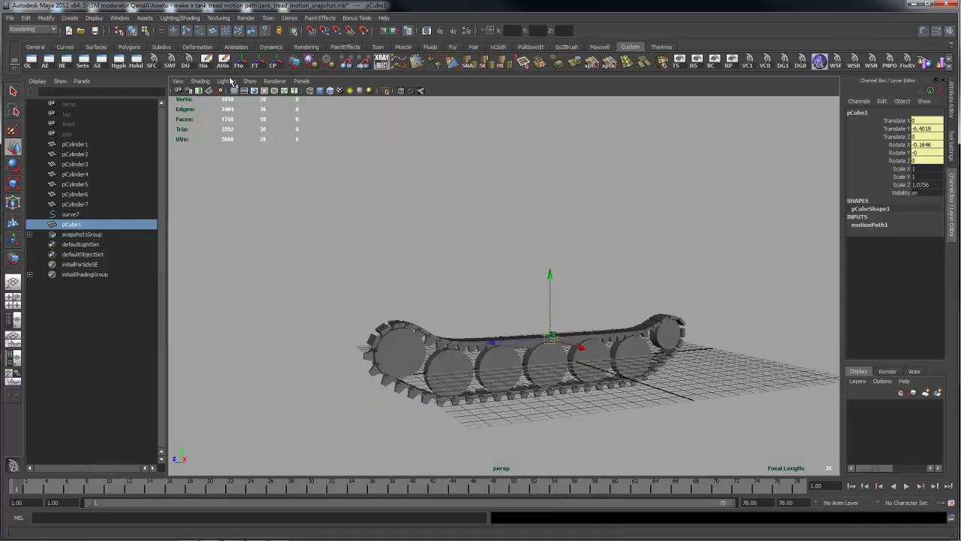
{"action": "left_click", "coordinate": [26, 18]}
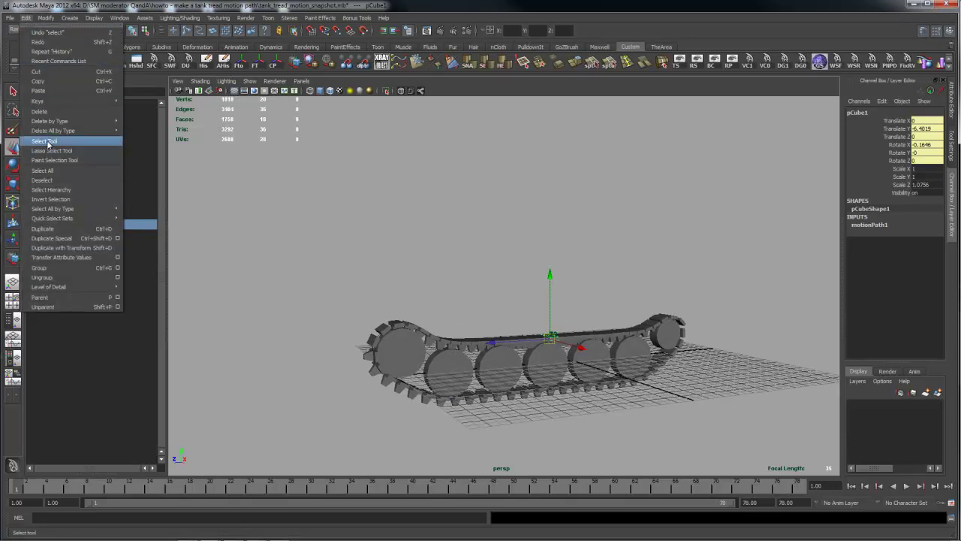
{"action": "mouse_move", "coordinate": [50, 132]}
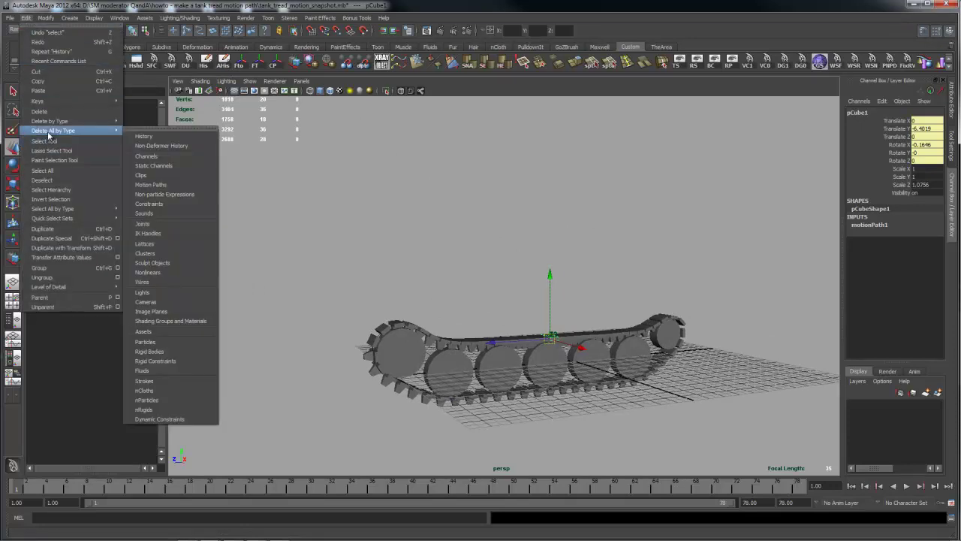
{"action": "left_click", "coordinate": [162, 185]}
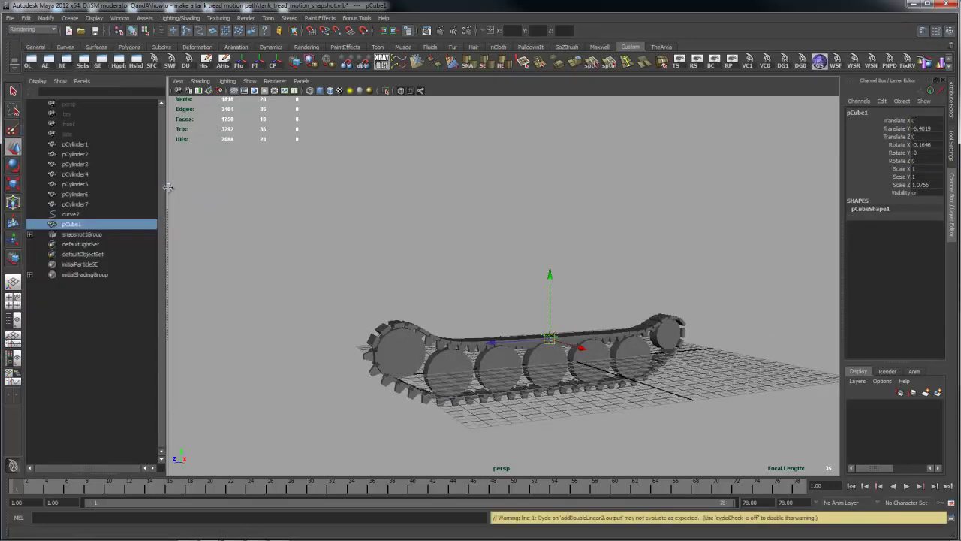
{"action": "left_click", "coordinate": [105, 235]}
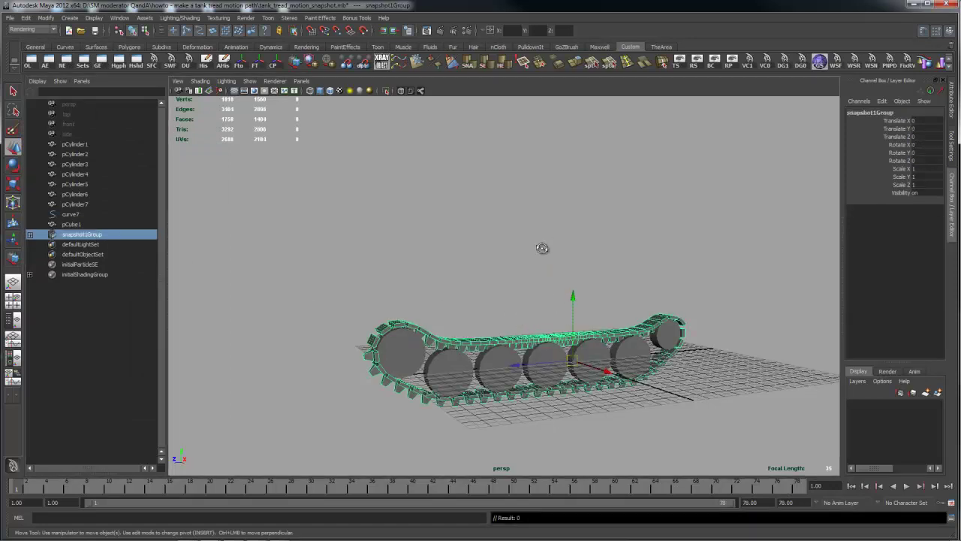
Undo back to the Vector motion path attachment of pCube1 and create its animation snapshot again
{"action": "key", "text": "ctrl+z"}
{"action": "key", "text": "ctrl+z"}
{"action": "key", "text": "ctrl+z"}
{"action": "key", "text": "ctrl+z"}
{"action": "key", "text": "ctrl+z"}
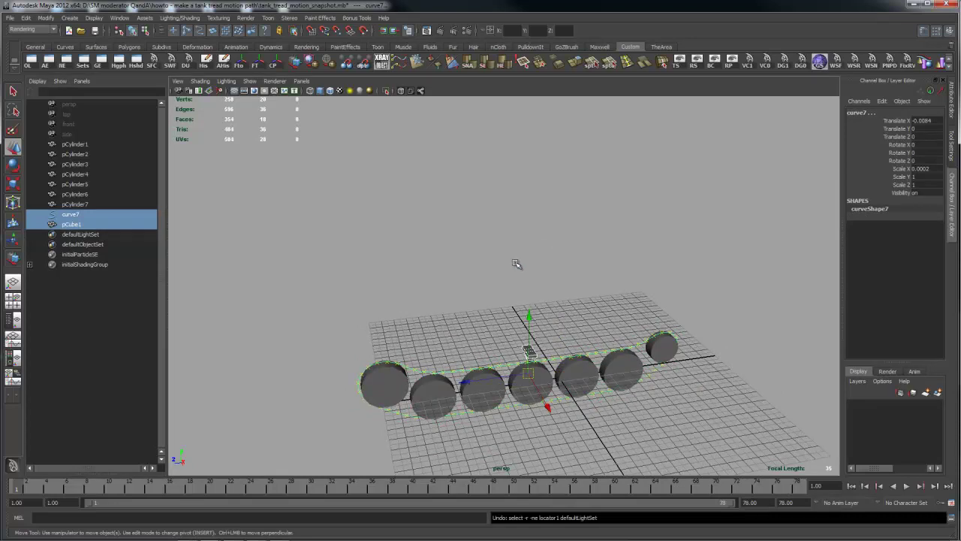
{"action": "key", "text": "shift+z"}
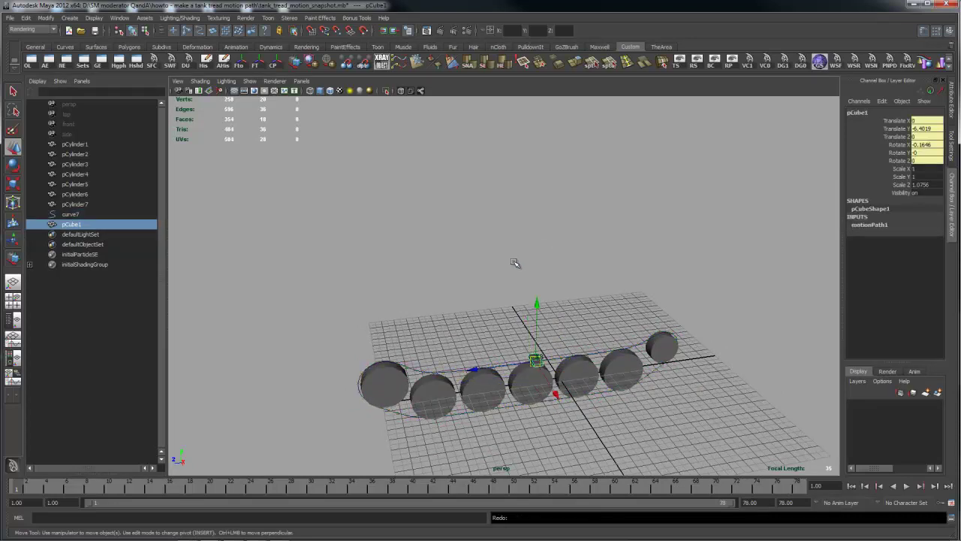
{"action": "key", "text": "space"}
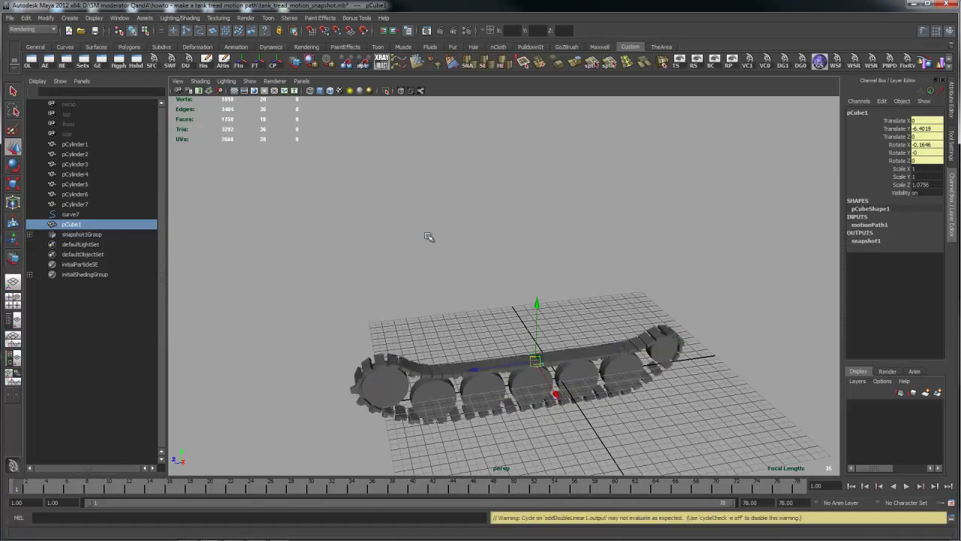
Set both motion path keys of pCube1's U Value animation curve to linear tangents
{"action": "left_click_drag", "start_coordinate": [484, 354], "coordinate": [470, 371], "text": "alt"}
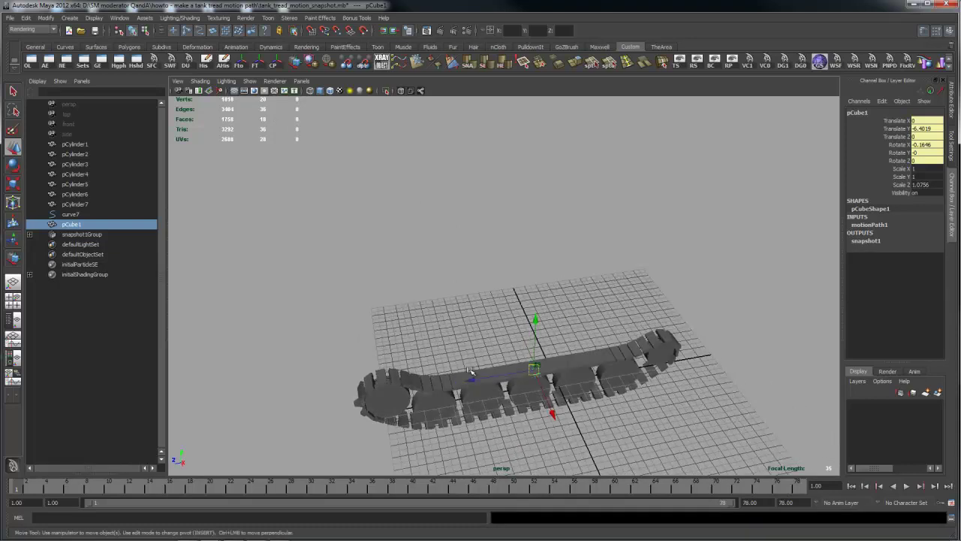
{"action": "left_click", "coordinate": [101, 61]}
{"action": "left_click_drag", "start_coordinate": [754, 258], "coordinate": [793, 264]}
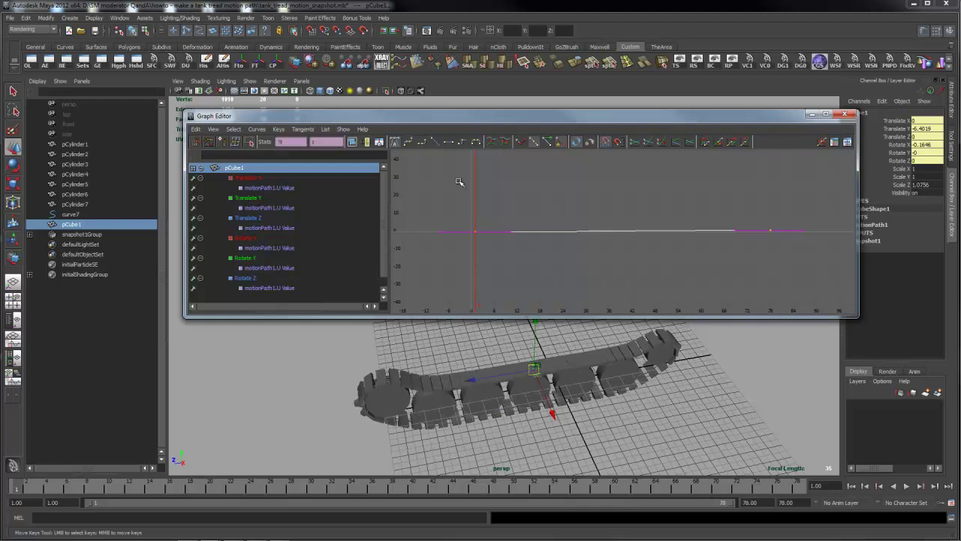
{"action": "left_click", "coordinate": [435, 142]}
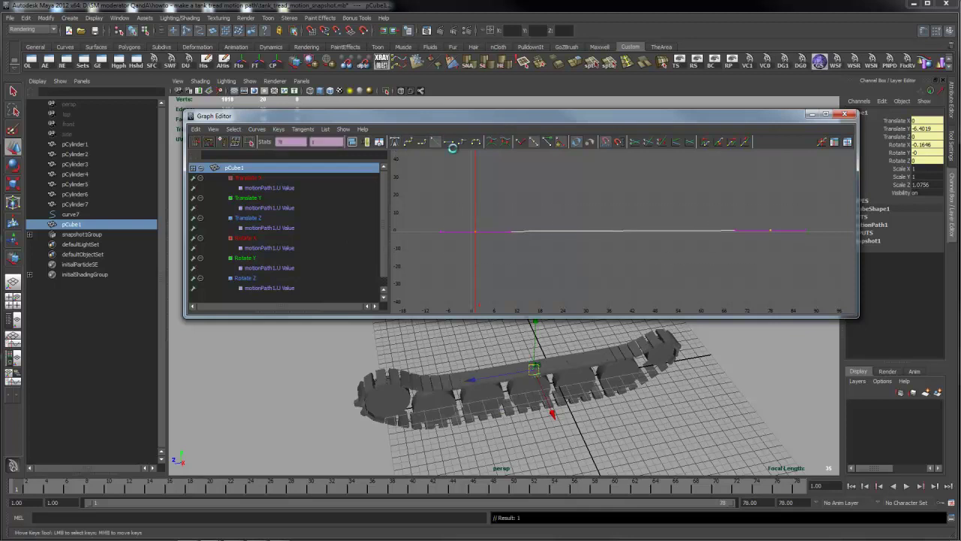
{"action": "left_click", "coordinate": [846, 114]}
Delete all construction history and all motion paths in the scene
{"action": "left_click_drag", "start_coordinate": [590, 275], "coordinate": [592, 251], "text": "alt"}
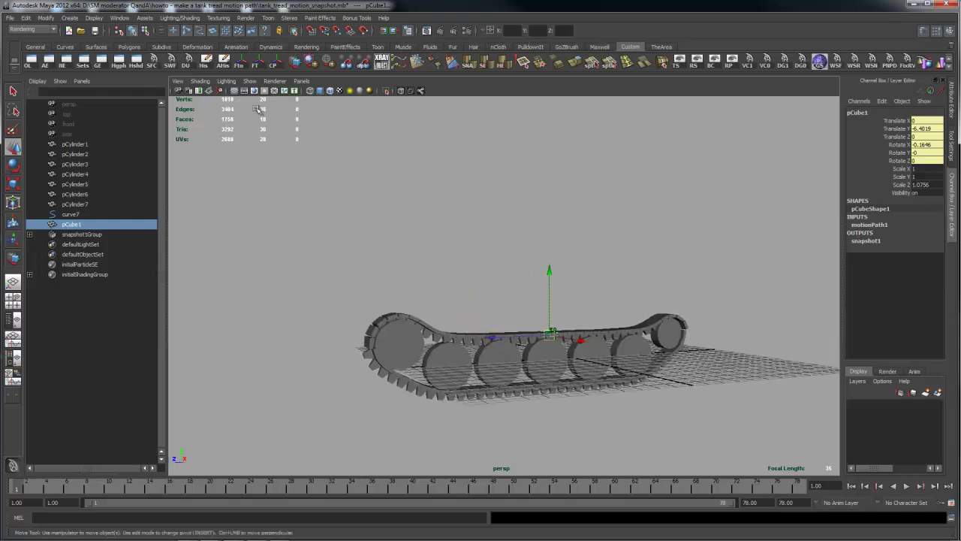
{"action": "left_click", "coordinate": [222, 61]}
{"action": "left_click", "coordinate": [26, 18]}
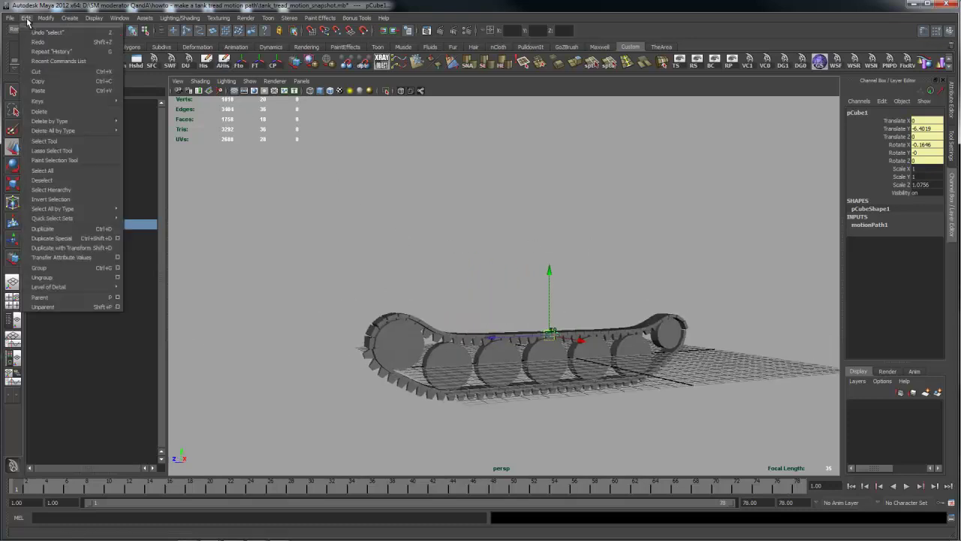
{"action": "mouse_move", "coordinate": [68, 130]}
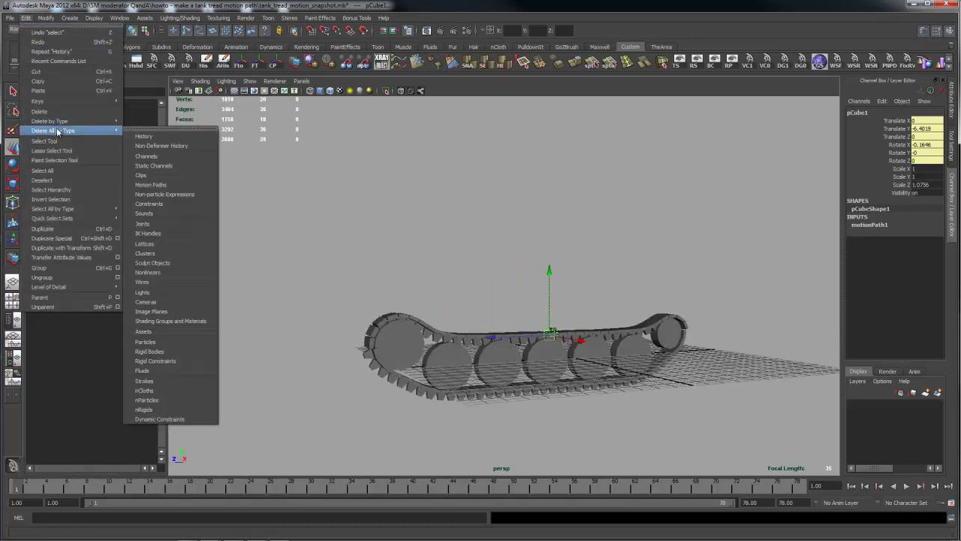
{"action": "left_click", "coordinate": [159, 184]}
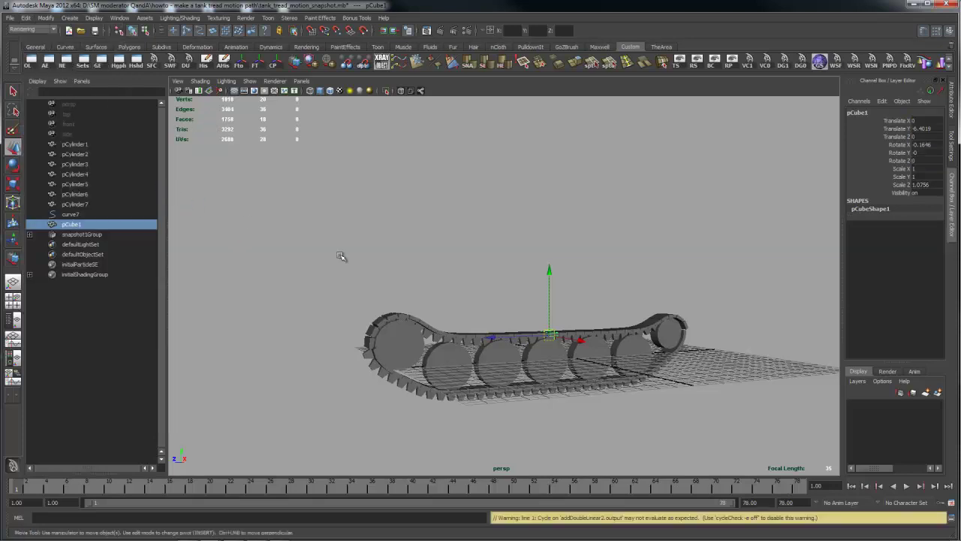
Move snapshot1Group vertically down so the tread loop sits clear below the wheels
{"action": "left_click", "coordinate": [99, 233]}
{"action": "left_click_drag", "start_coordinate": [575, 293], "coordinate": [576, 370]}
{"action": "left_click_drag", "start_coordinate": [620, 304], "coordinate": [602, 300], "text": "alt"}
Attach pCube1 to curve7 as a motion path over frames 1 to 78, using world up type Vector 0, 1, 0 with Inverse up enabled
{"action": "left_click", "coordinate": [536, 329]}
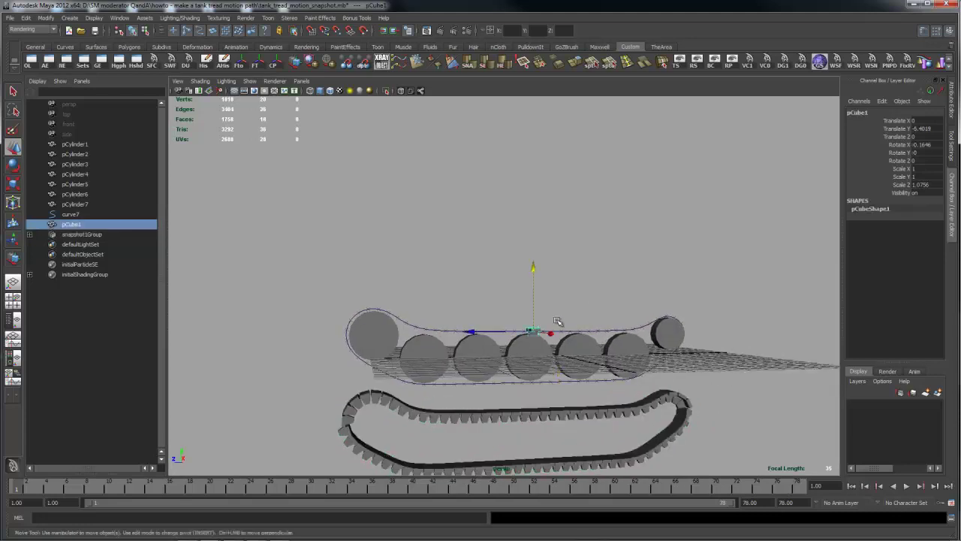
{"action": "left_click", "coordinate": [571, 330], "text": "shift"}
{"action": "key", "text": "space"}
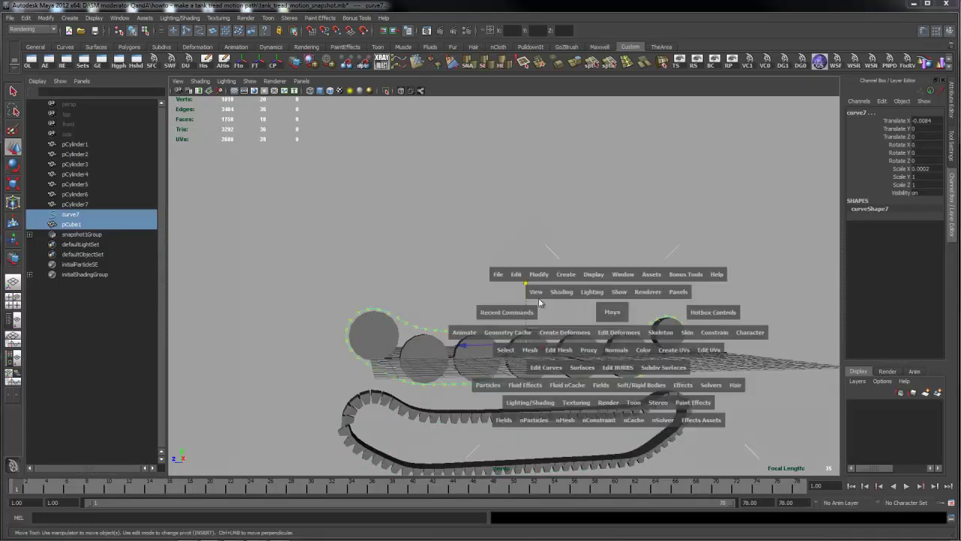
{"action": "left_click", "coordinate": [470, 332]}
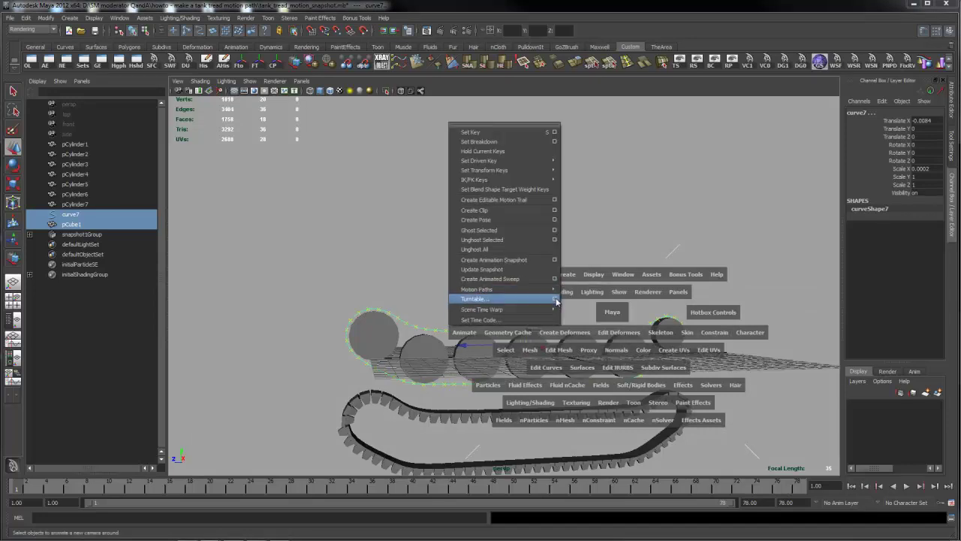
{"action": "mouse_move", "coordinate": [537, 289]}
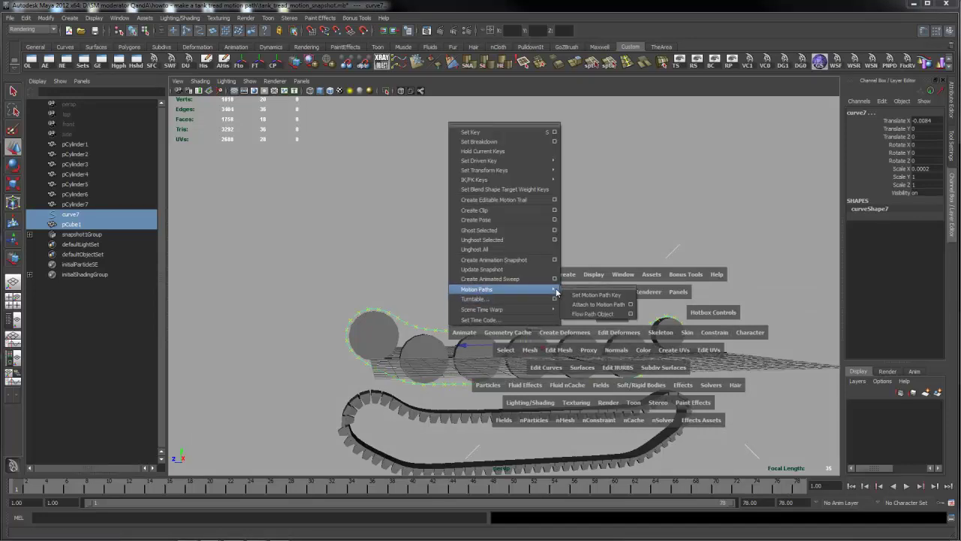
{"action": "left_click", "coordinate": [630, 304]}
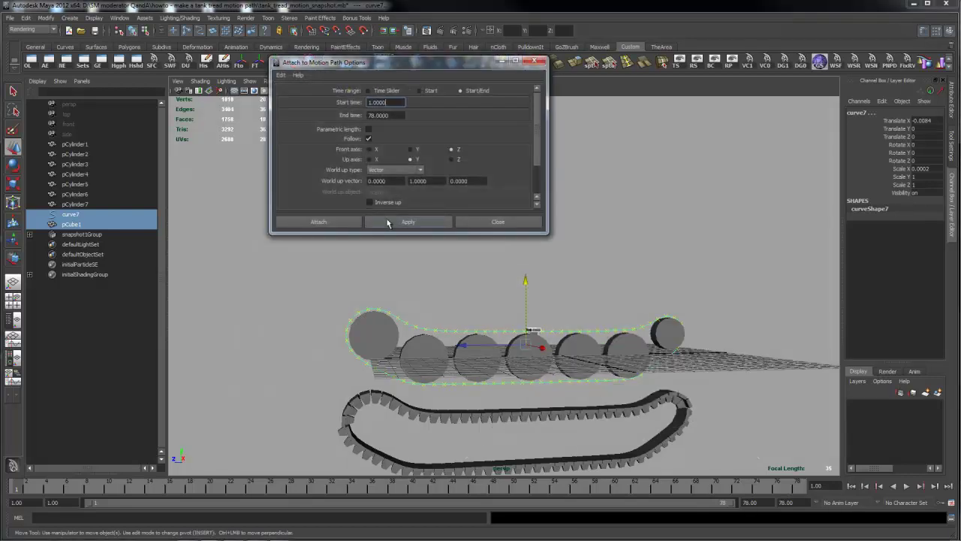
{"action": "left_click", "coordinate": [390, 221]}
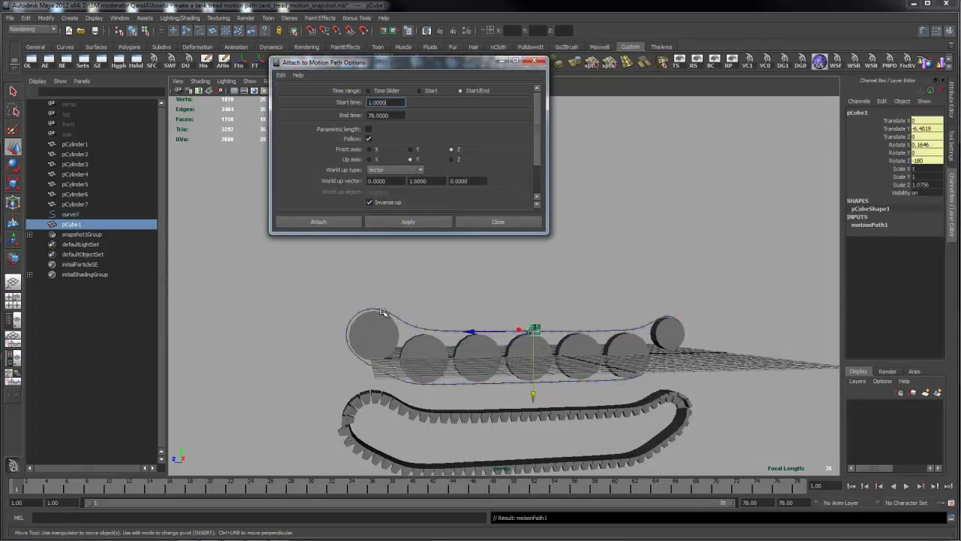
{"action": "left_click", "coordinate": [537, 61]}
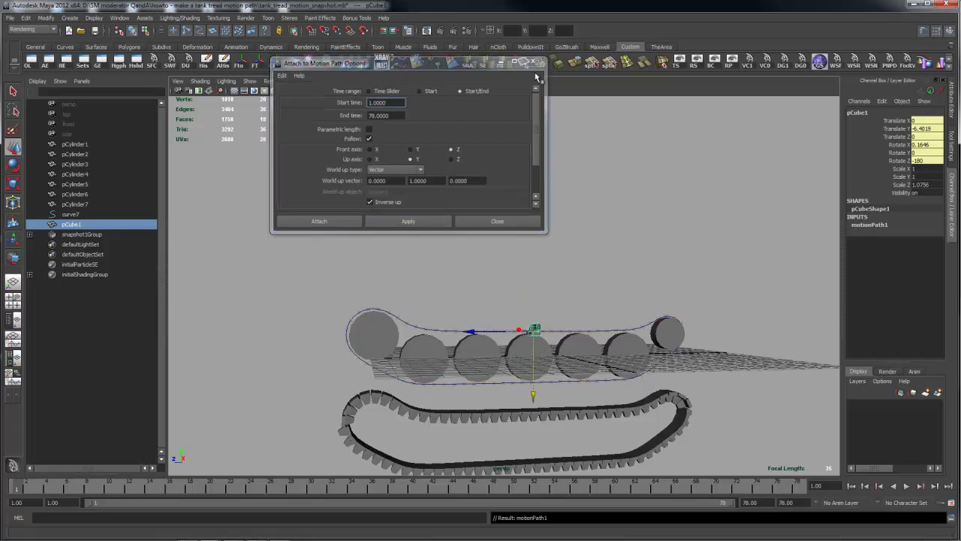
{"action": "key", "text": "space"}
{"action": "left_click", "coordinate": [396, 266]}
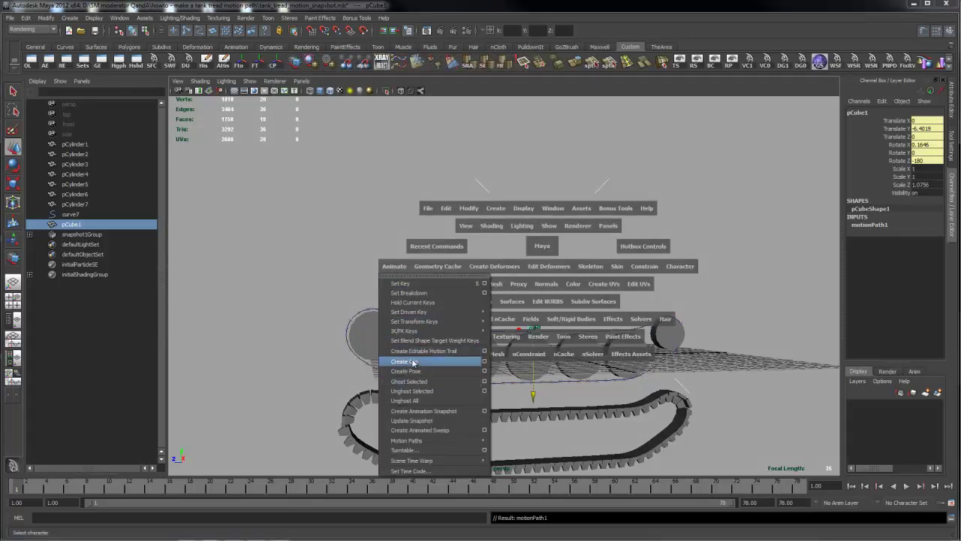
{"action": "left_click", "coordinate": [484, 411]}
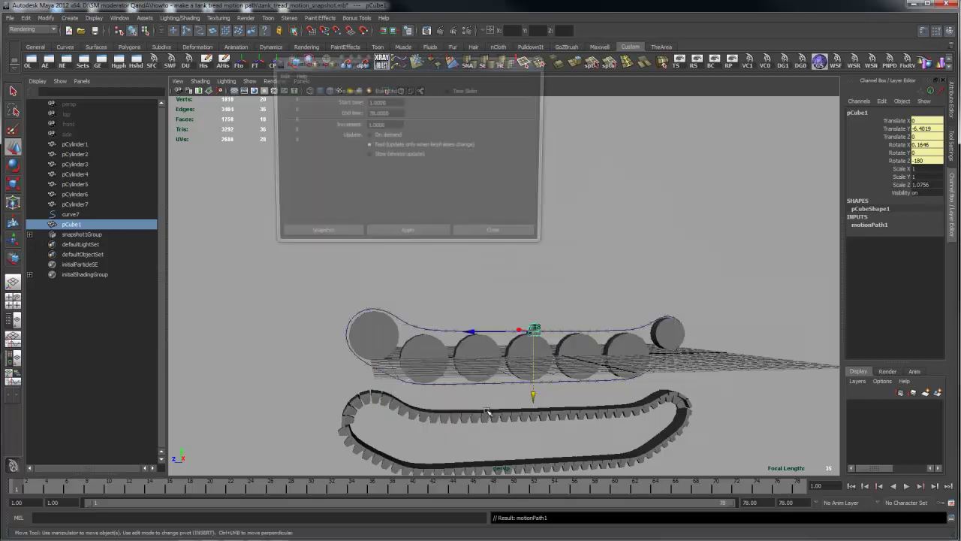
{"action": "left_click", "coordinate": [511, 237]}
Create an animation snapshot of pCube1 from frame 1 to 78 with an increment of 1 and fast update
{"action": "key", "text": "space"}
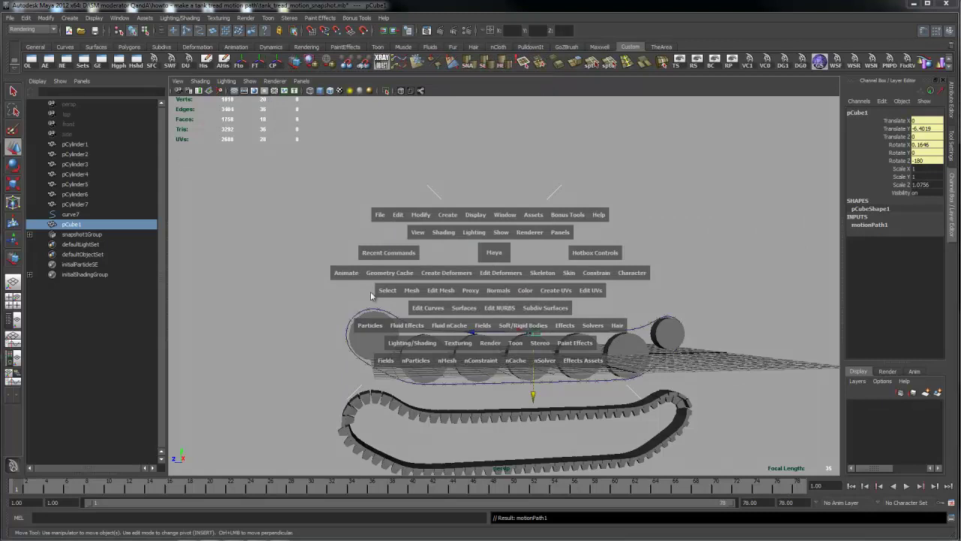
{"action": "left_click", "coordinate": [347, 273]}
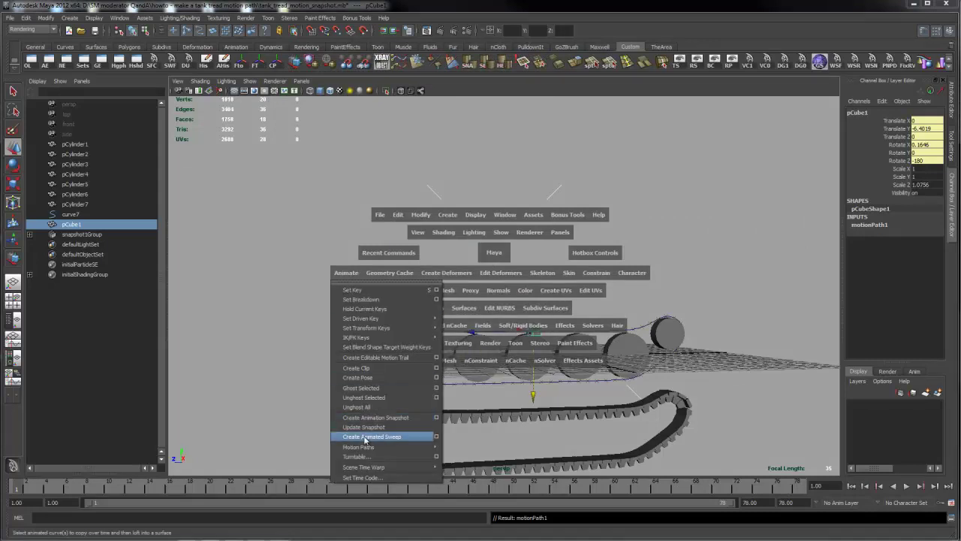
{"action": "left_click", "coordinate": [436, 417]}
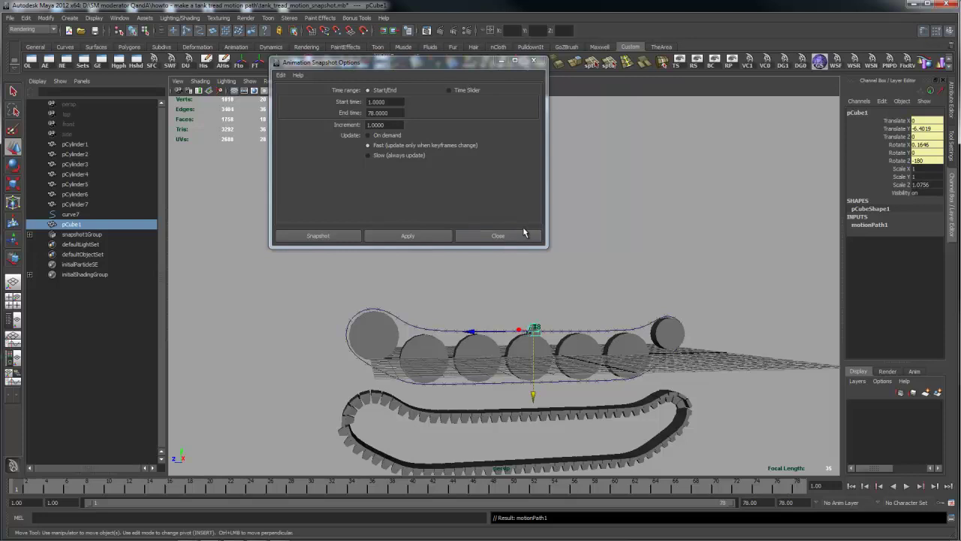
{"action": "left_click", "coordinate": [450, 239]}
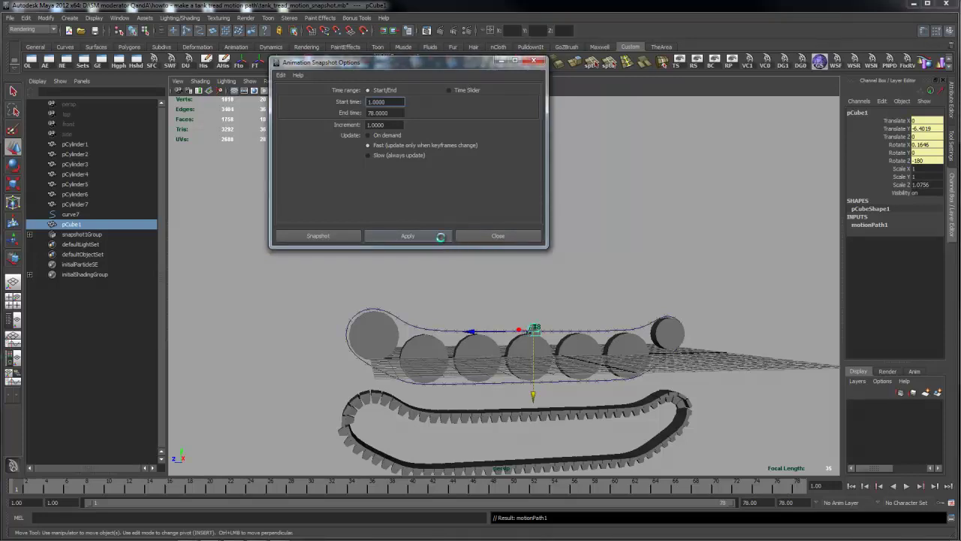
{"action": "left_click_drag", "start_coordinate": [601, 232], "coordinate": [625, 232], "text": "alt"}
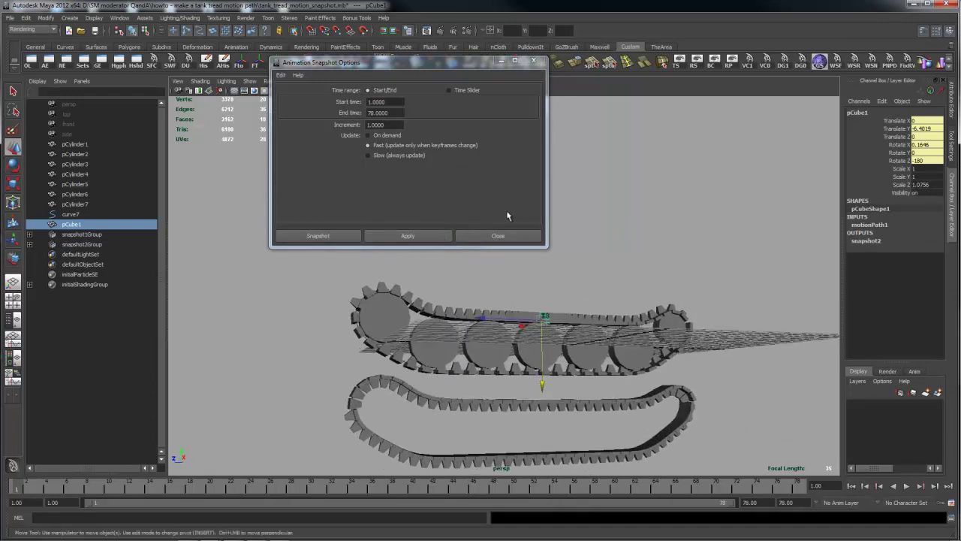
Delete the history and motion paths from the whole scene while the inverted snapshot tread is in place
{"action": "left_click", "coordinate": [224, 61]}
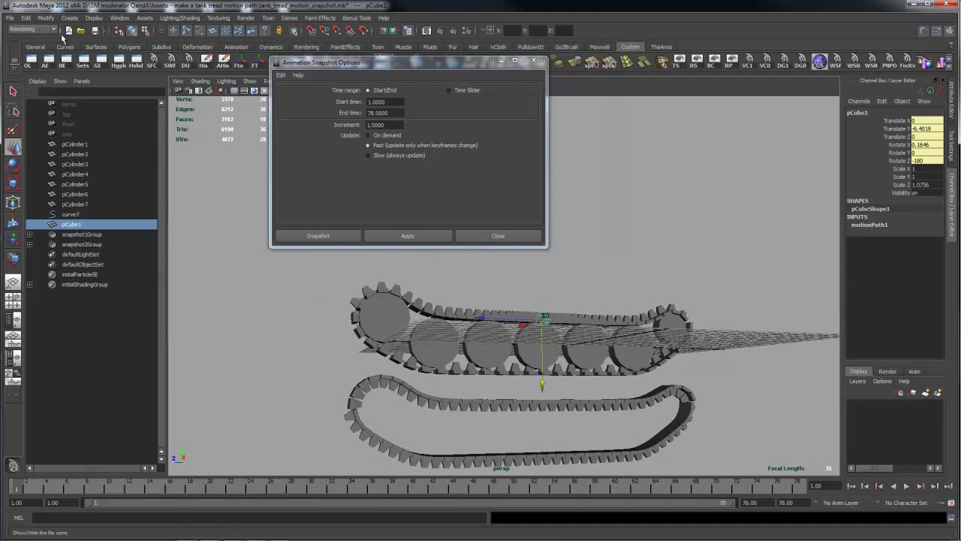
{"action": "left_click", "coordinate": [25, 17]}
{"action": "mouse_move", "coordinate": [56, 132]}
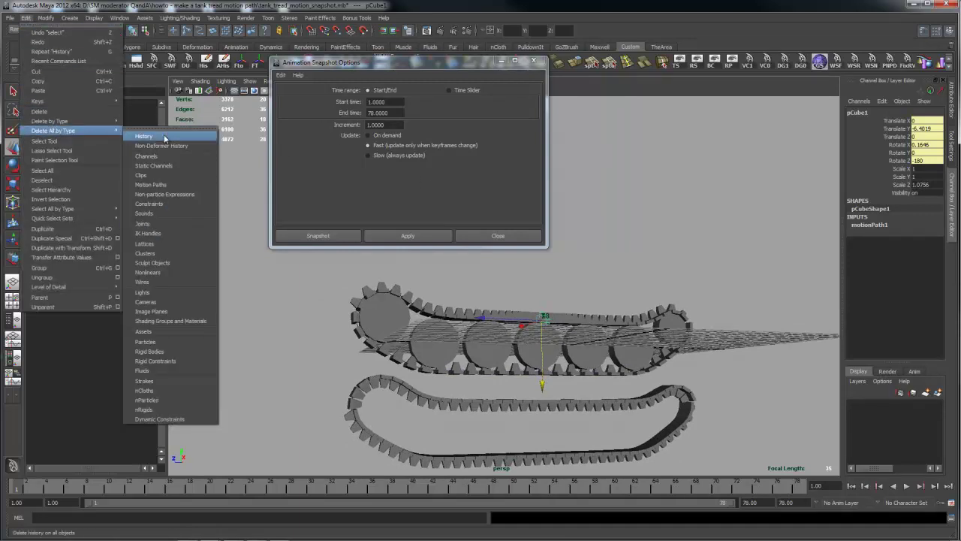
{"action": "left_click", "coordinate": [169, 197]}
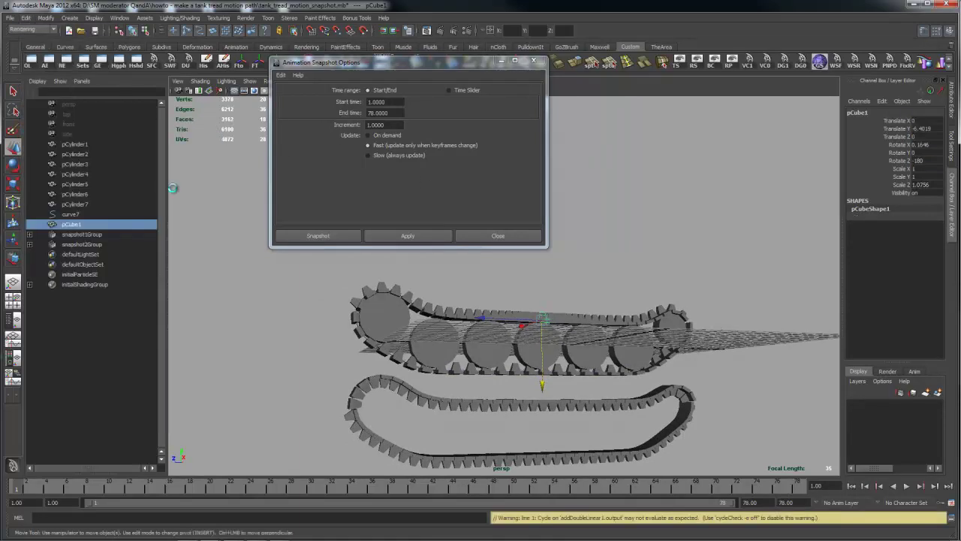
{"action": "left_click", "coordinate": [498, 235]}
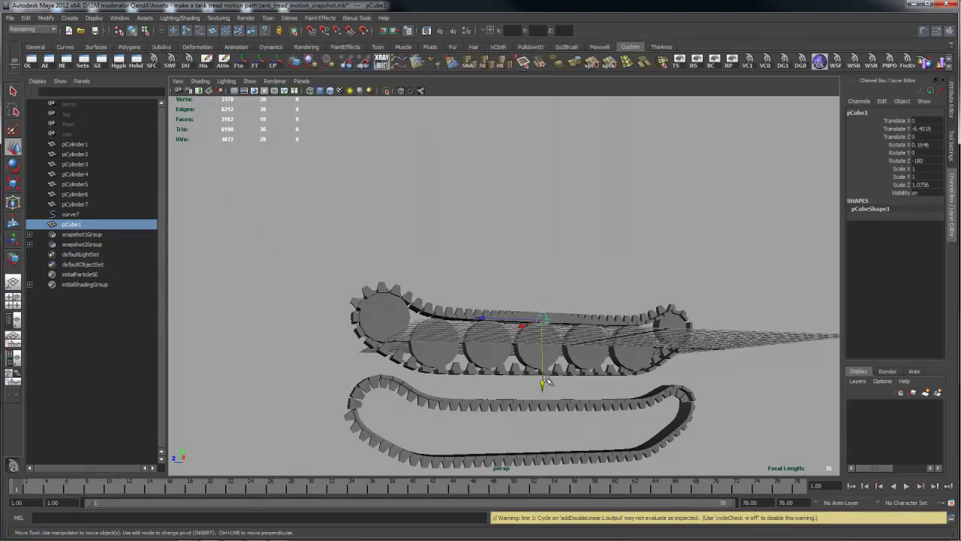
{"action": "left_click_drag", "start_coordinate": [545, 381], "coordinate": [540, 293]}
{"action": "left_click_drag", "start_coordinate": [578, 229], "coordinate": [576, 286], "text": "alt"}
Undo the history and motion path deletions, returning to the live inverted animation snapshot of pCube1
{"action": "key", "text": "ctrl+z"}
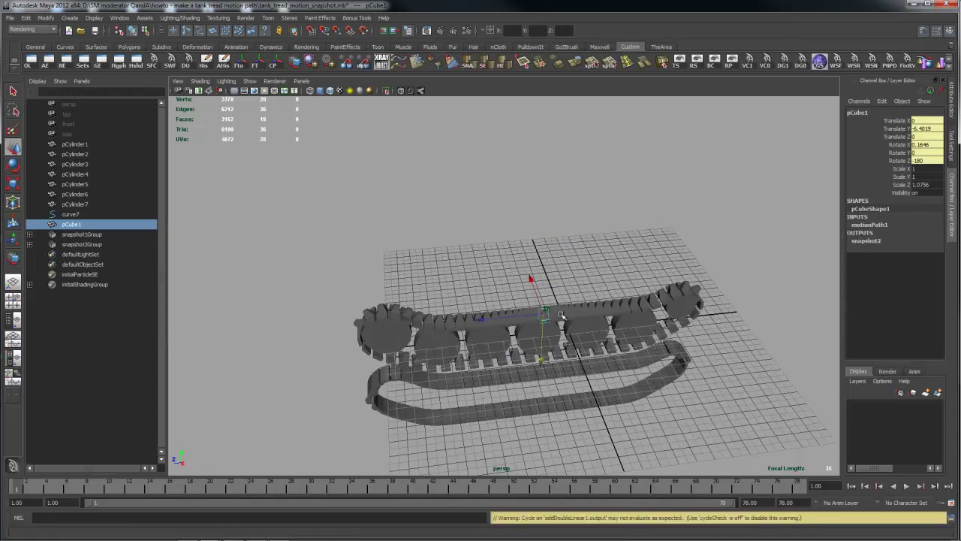
{"action": "key", "text": "ctrl+z"}
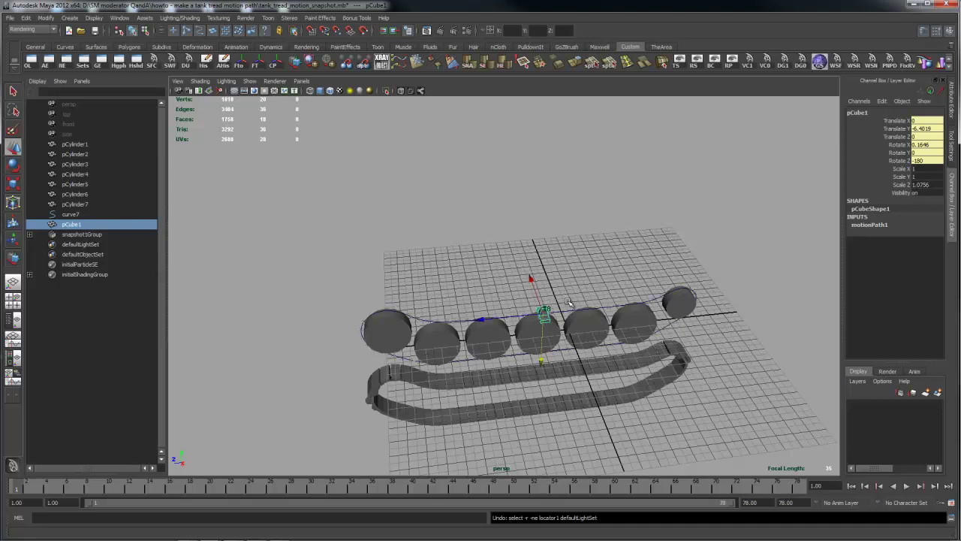
{"action": "key", "text": "shift+z"}
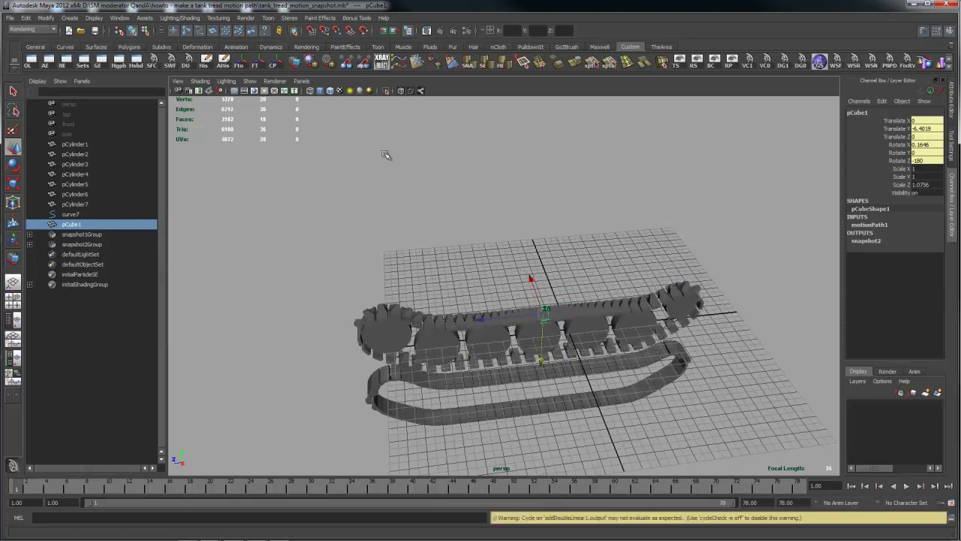
Make the tangents linear on both U Value keys of pCube1's inverted motion path
{"action": "left_click", "coordinate": [101, 62]}
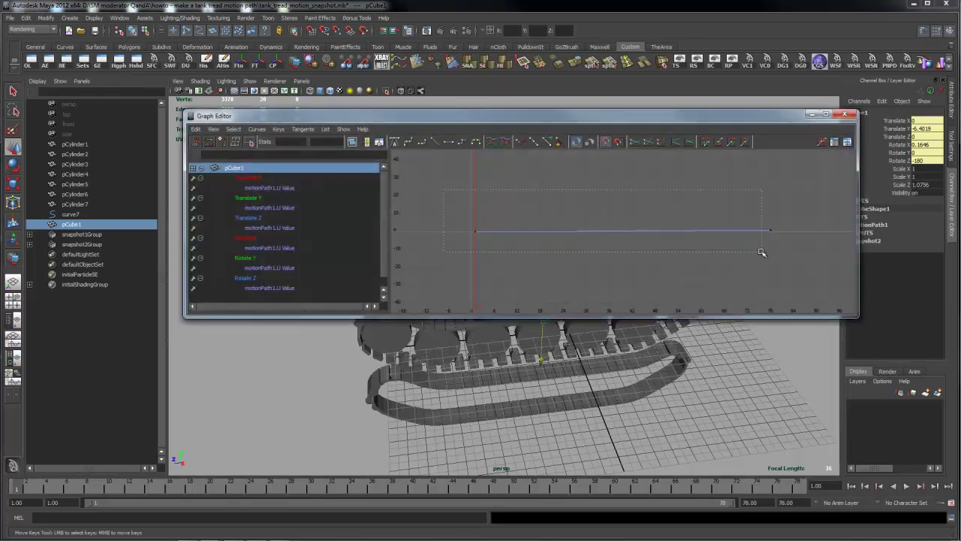
{"action": "left_click_drag", "start_coordinate": [756, 249], "coordinate": [798, 259]}
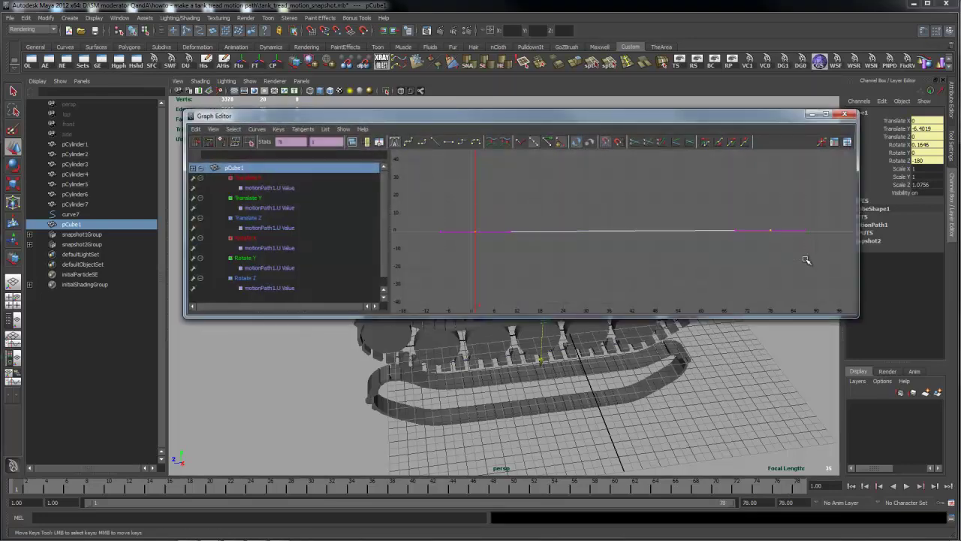
{"action": "left_click", "coordinate": [435, 142]}
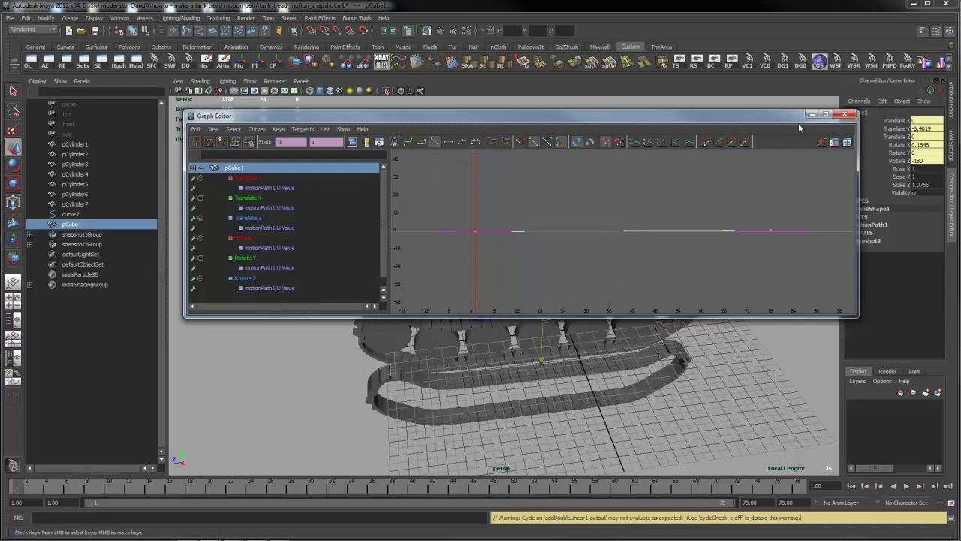
{"action": "left_click", "coordinate": [844, 114]}
Delete all construction history and motion paths in the scene to finalize the inverted tread snapshot
{"action": "left_click_drag", "start_coordinate": [567, 262], "coordinate": [541, 223], "text": "alt"}
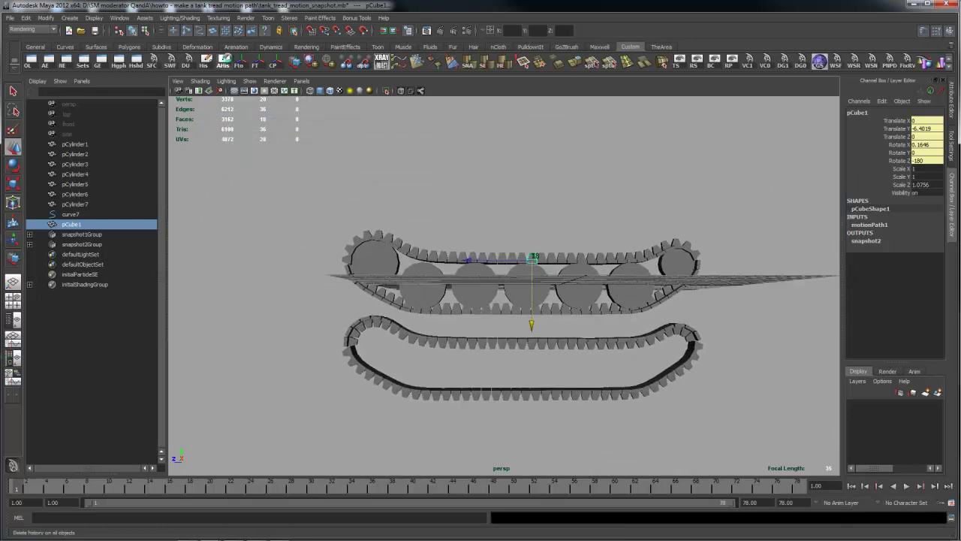
{"action": "left_click", "coordinate": [229, 61]}
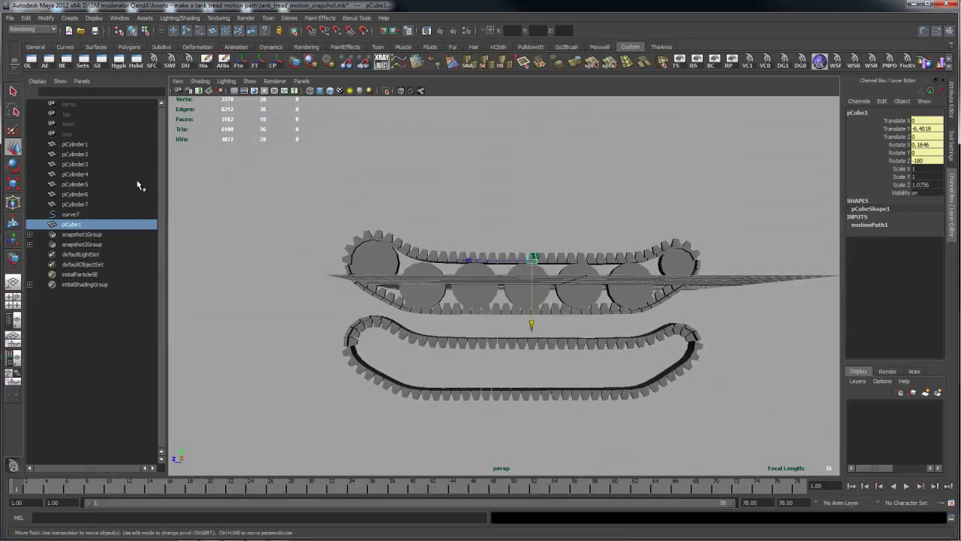
{"action": "left_click", "coordinate": [27, 18]}
{"action": "mouse_move", "coordinate": [63, 132]}
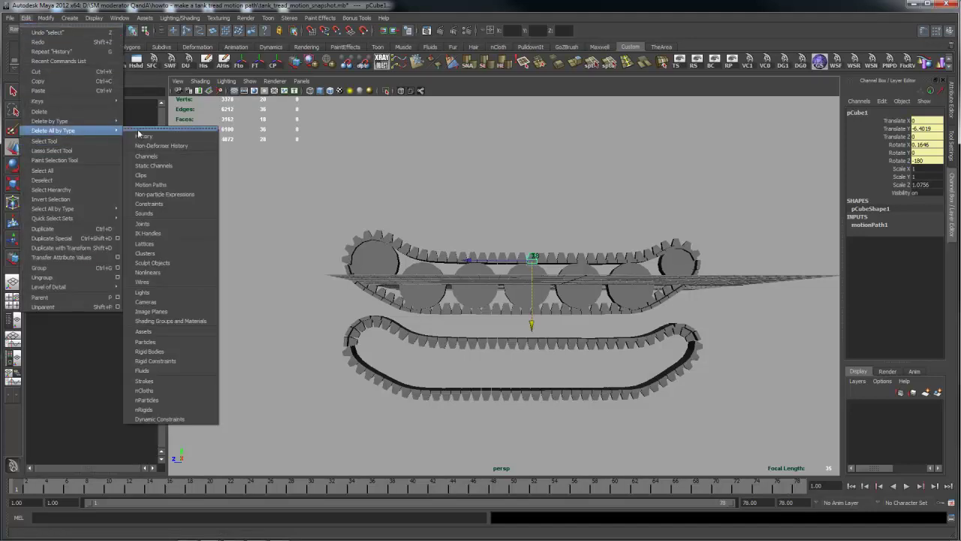
{"action": "left_click", "coordinate": [154, 184]}
{"action": "left_click_drag", "start_coordinate": [456, 209], "coordinate": [467, 229], "text": "alt"}
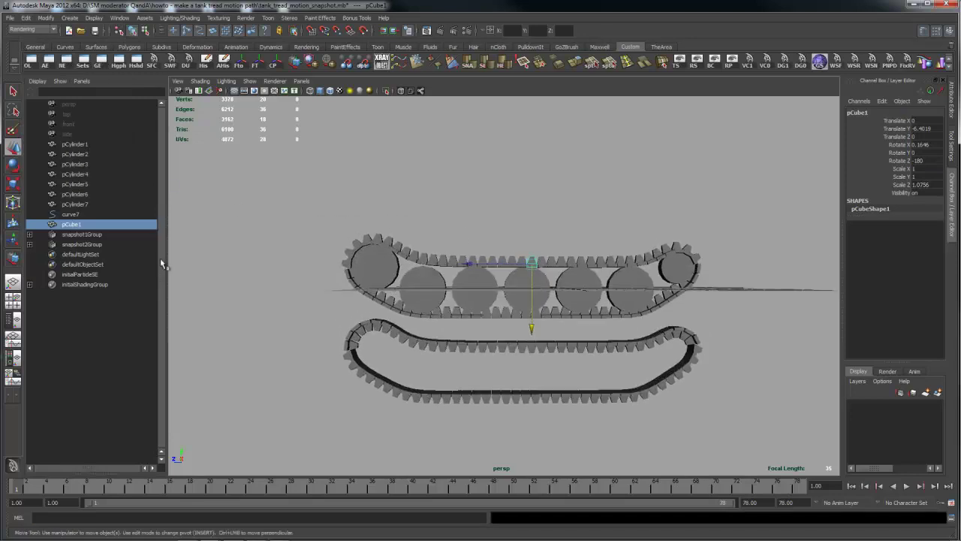
Lower the snapshot1Group tread to a Translate Y of about -7.5 and delete the pieces along its lower run
{"action": "left_click", "coordinate": [96, 245]}
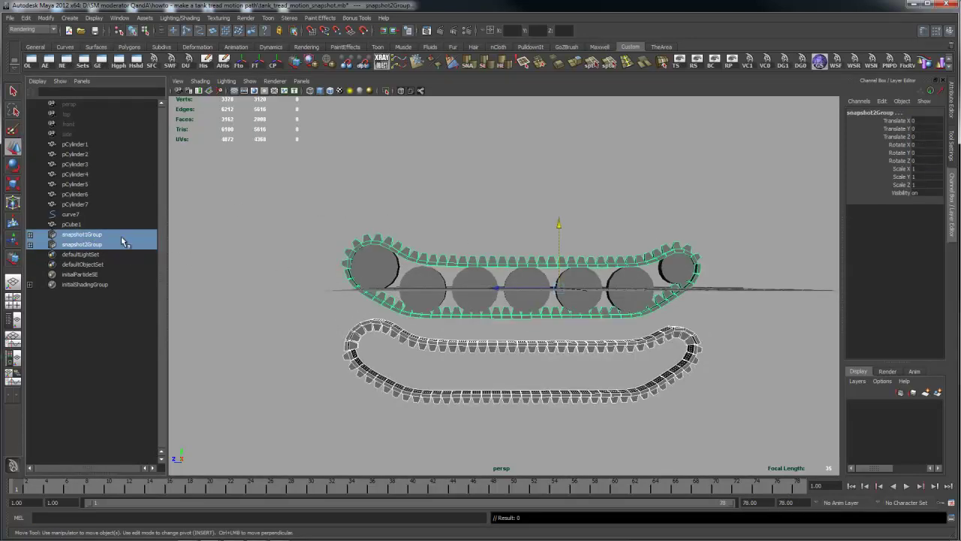
{"action": "left_click", "coordinate": [100, 235]}
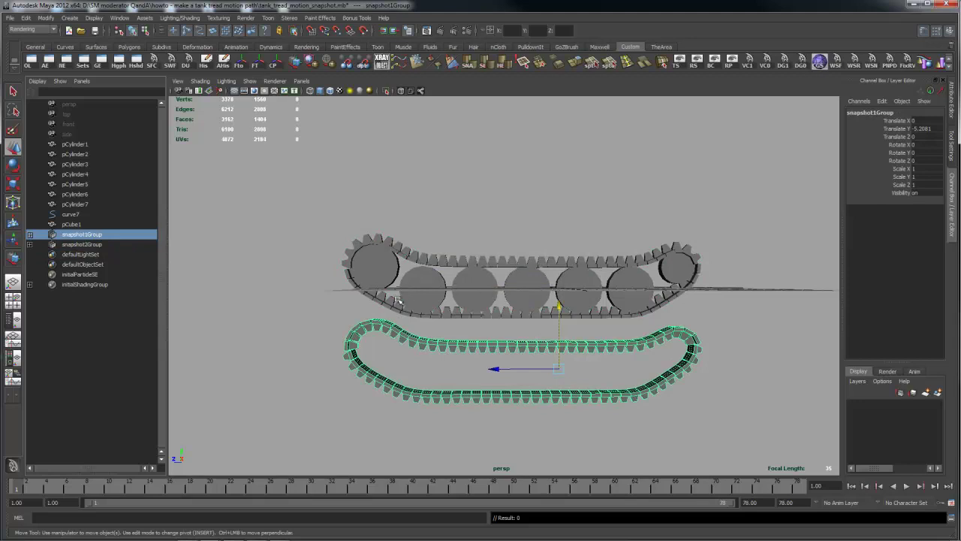
{"action": "left_click_drag", "start_coordinate": [558, 308], "coordinate": [560, 339]}
{"action": "left_click_drag", "start_coordinate": [635, 324], "coordinate": [583, 271], "text": "alt"}
{"action": "left_click_drag", "start_coordinate": [357, 294], "coordinate": [706, 339]}
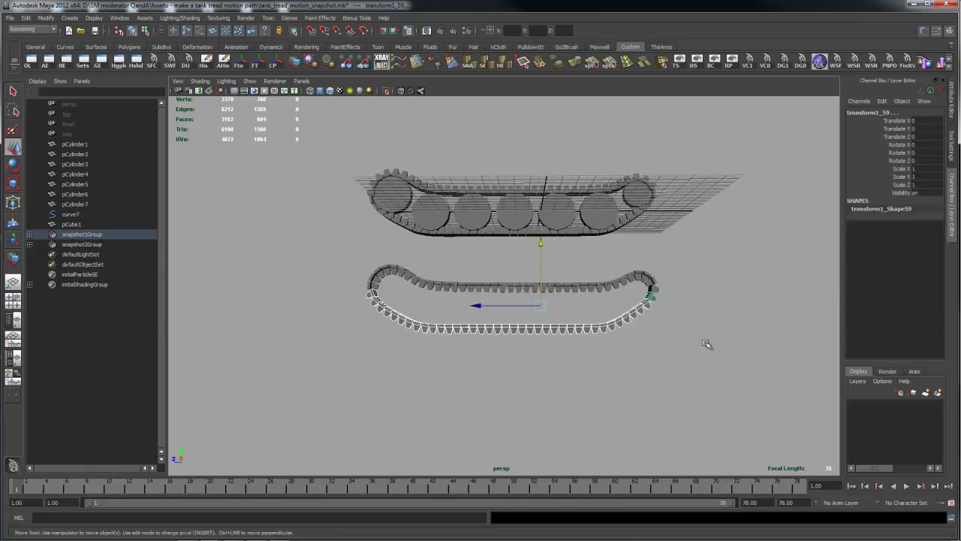
{"action": "key", "text": "Delete"}
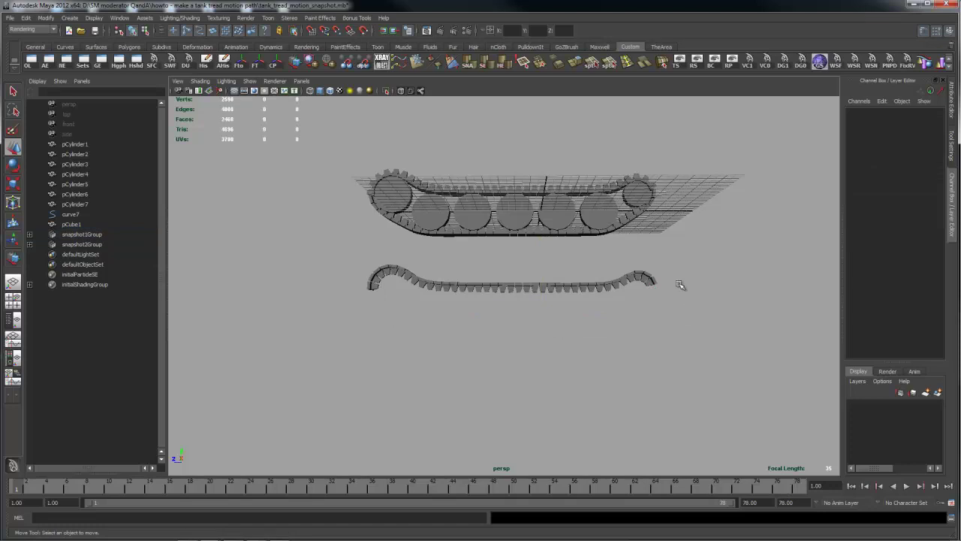
Delete the pieces along the upper run of the snapshot2Group tread, keeping only its lower run
{"action": "left_click", "coordinate": [83, 234]}
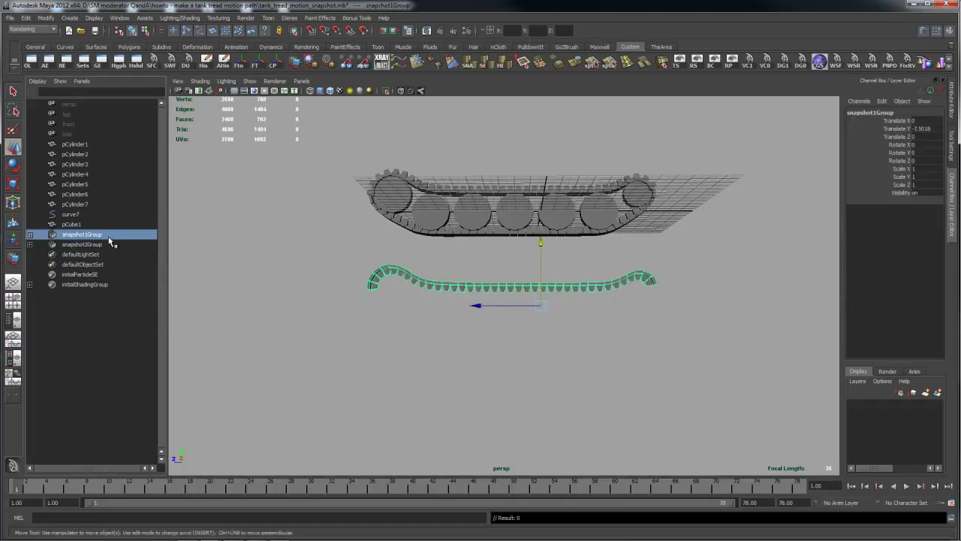
{"action": "left_click", "coordinate": [93, 248]}
{"action": "left_click_drag", "start_coordinate": [537, 126], "coordinate": [576, 171], "text": "alt"}
{"action": "left_click_drag", "start_coordinate": [335, 131], "coordinate": [723, 177]}
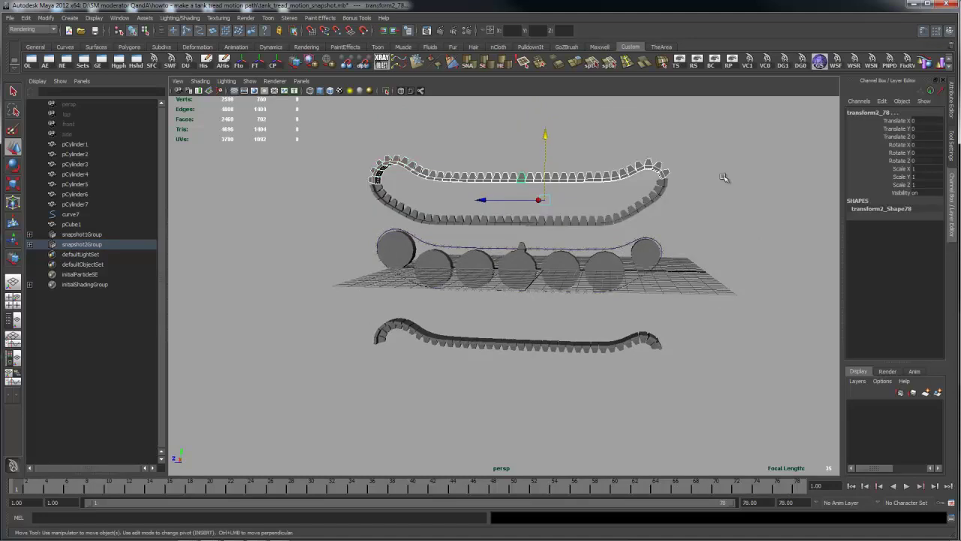
{"action": "key", "text": "Delete"}
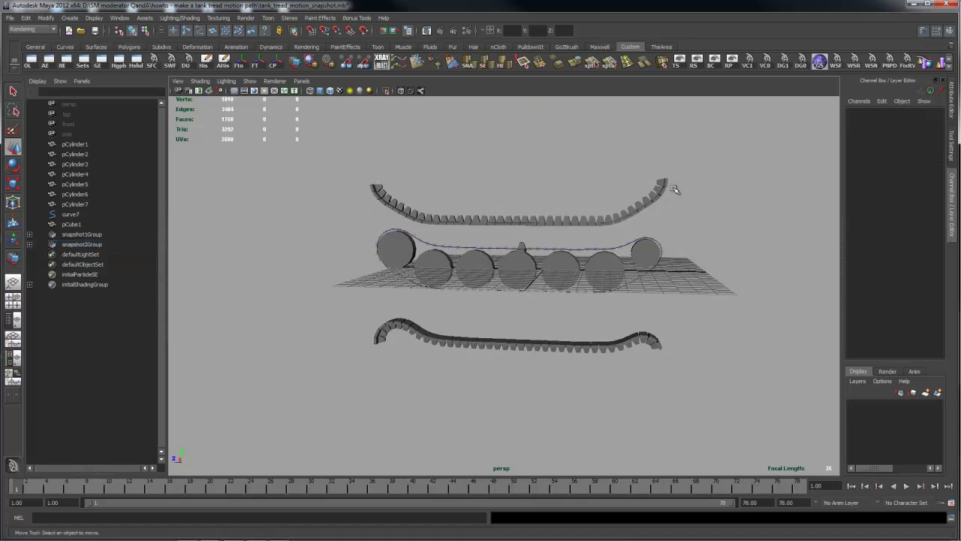
Set Translate Y to 0 on snapshot1Group and snapshot2Group so the two half treads combine around the wheels
{"action": "left_click", "coordinate": [97, 236]}
{"action": "double_click", "coordinate": [925, 128]}
{"action": "key", "text": "Return"}
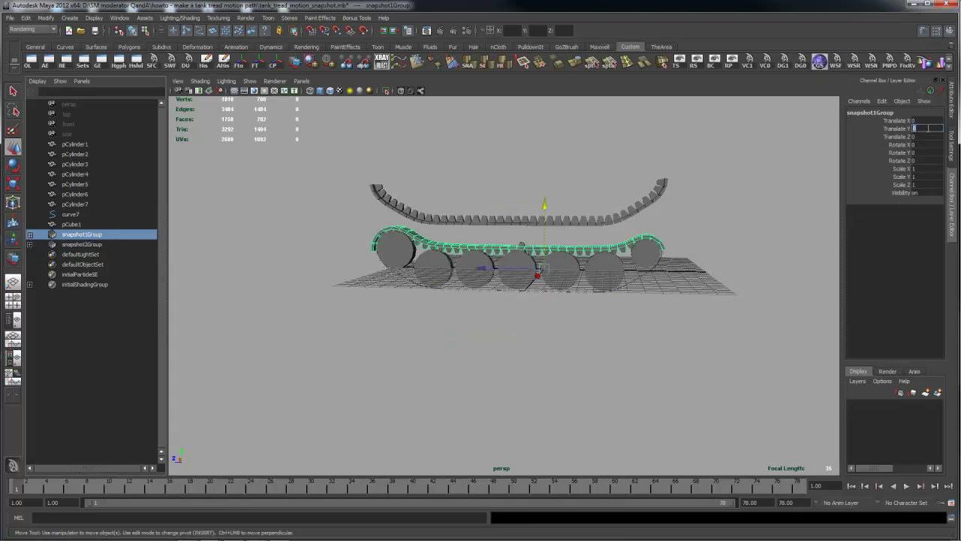
{"action": "left_click", "coordinate": [102, 245]}
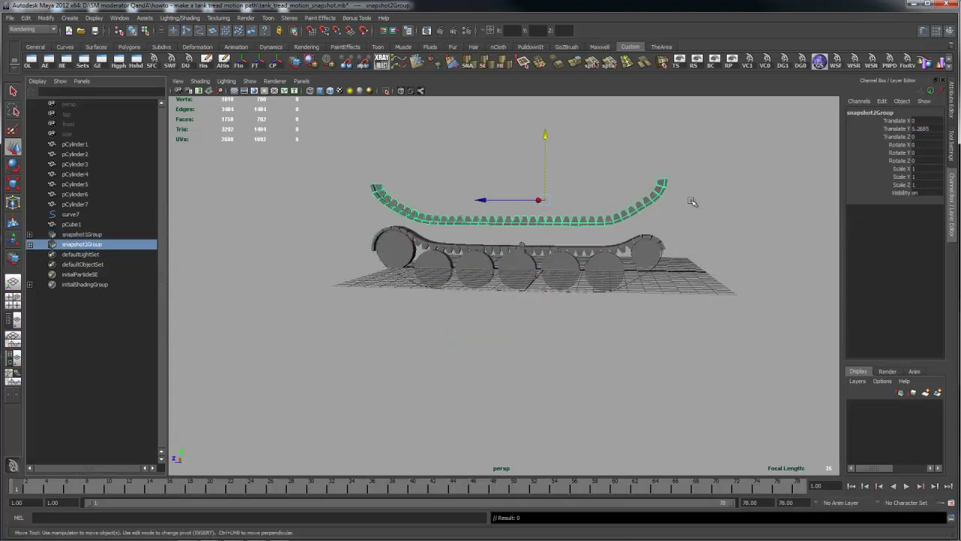
{"action": "double_click", "coordinate": [920, 128]}
{"action": "key", "text": "Return"}
{"action": "left_click_drag", "start_coordinate": [569, 272], "coordinate": [551, 358], "text": "alt"}
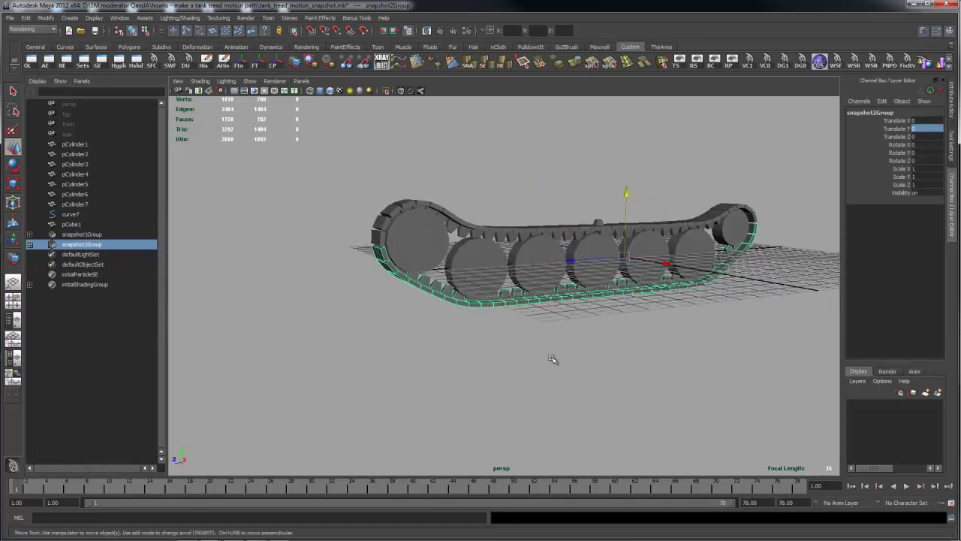
{"action": "left_click_drag", "start_coordinate": [575, 326], "coordinate": [559, 309], "text": "alt"}
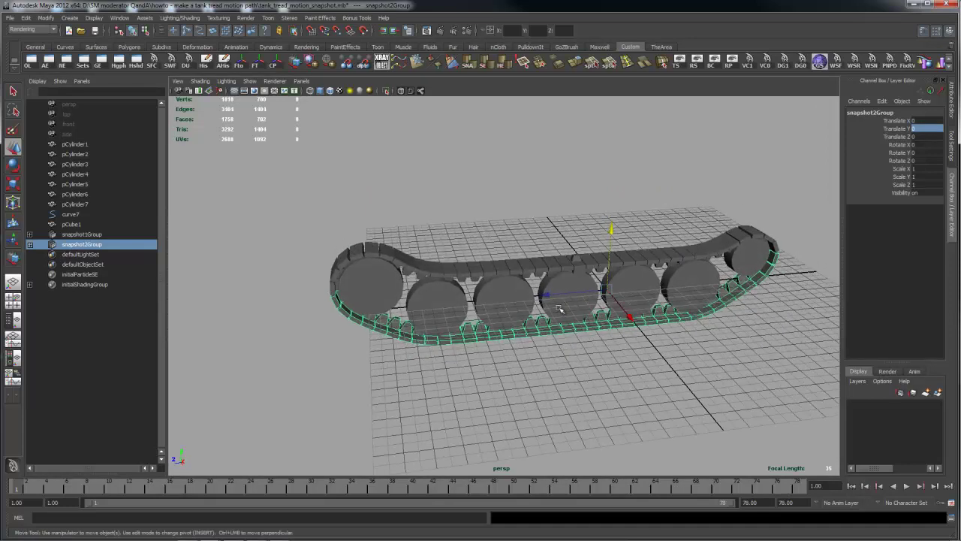
Move the tread piece pCube1 up above the wheels and set its Rotate X, Y and Z to 0
{"action": "left_click", "coordinate": [576, 260]}
{"action": "left_click_drag", "start_coordinate": [573, 321], "coordinate": [577, 229]}
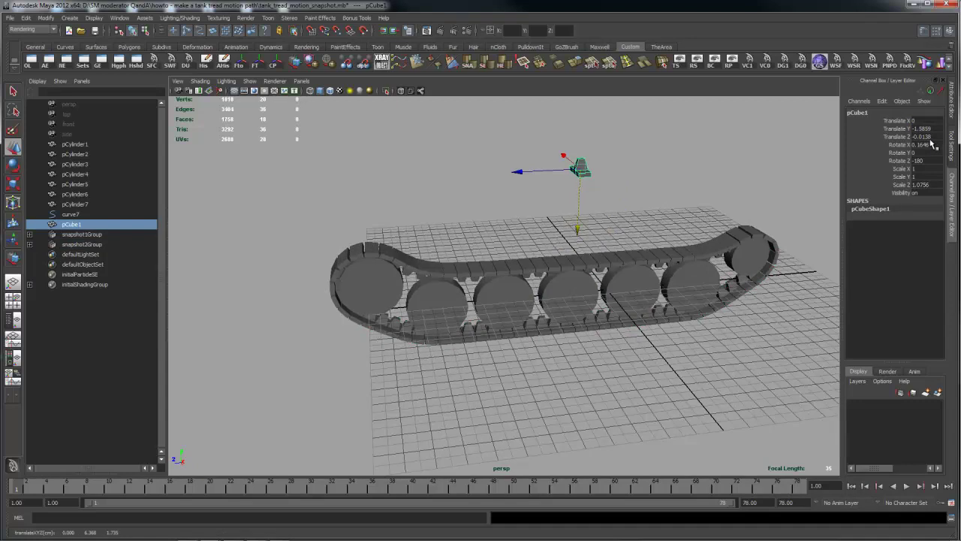
{"action": "left_click_drag", "start_coordinate": [935, 148], "coordinate": [933, 169]}
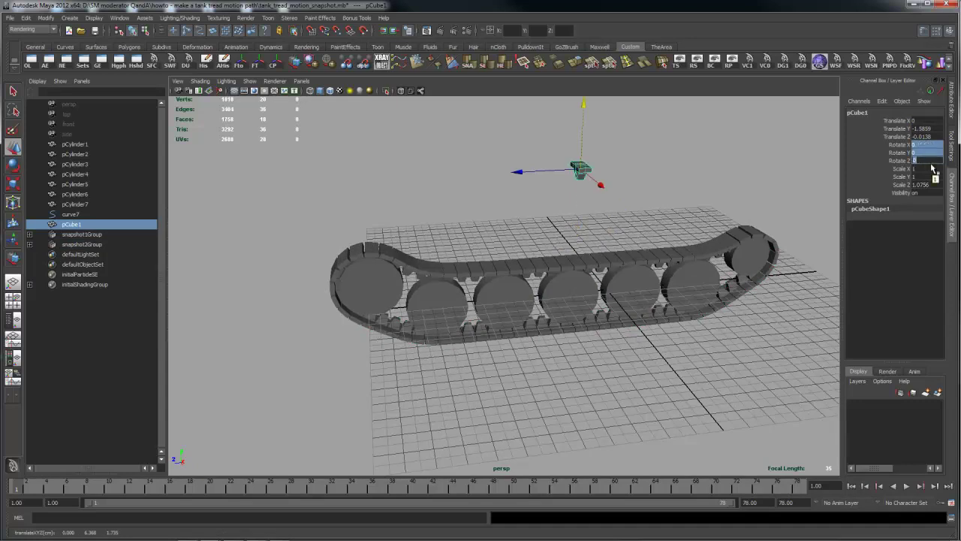
{"action": "left_click_drag", "start_coordinate": [544, 248], "coordinate": [560, 252], "text": "alt"}
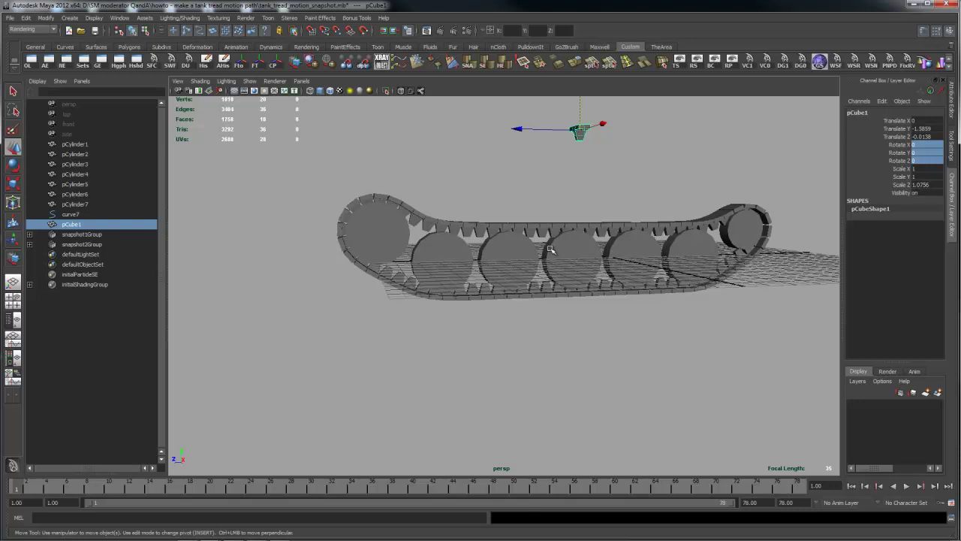
{"action": "middle_click_drag", "start_coordinate": [515, 183], "coordinate": [515, 194], "text": "alt"}
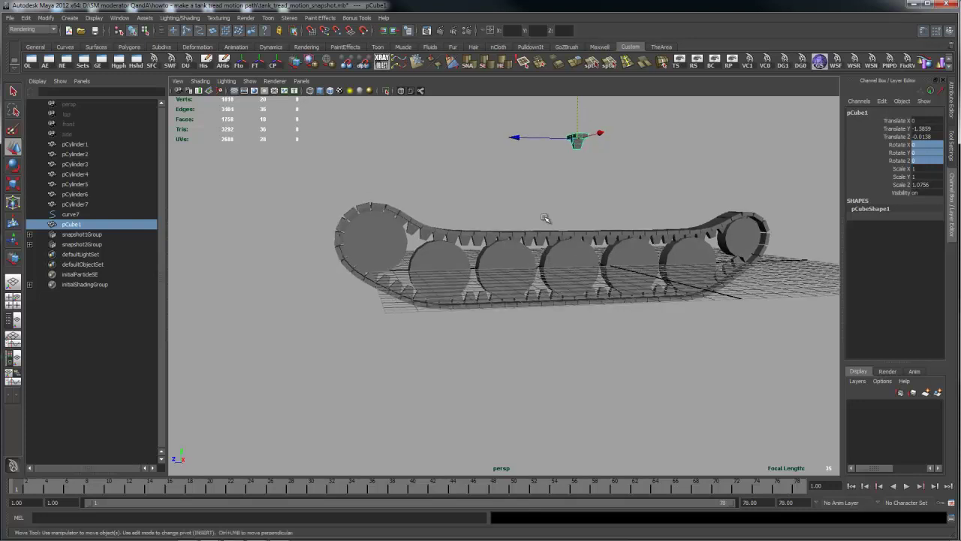
Delete both snapshot groups, snapshot1Group and snapshot2Group, from the scene
{"action": "left_click", "coordinate": [79, 235]}
{"action": "left_click", "coordinate": [87, 245], "text": "shift"}
{"action": "key", "text": "Delete"}
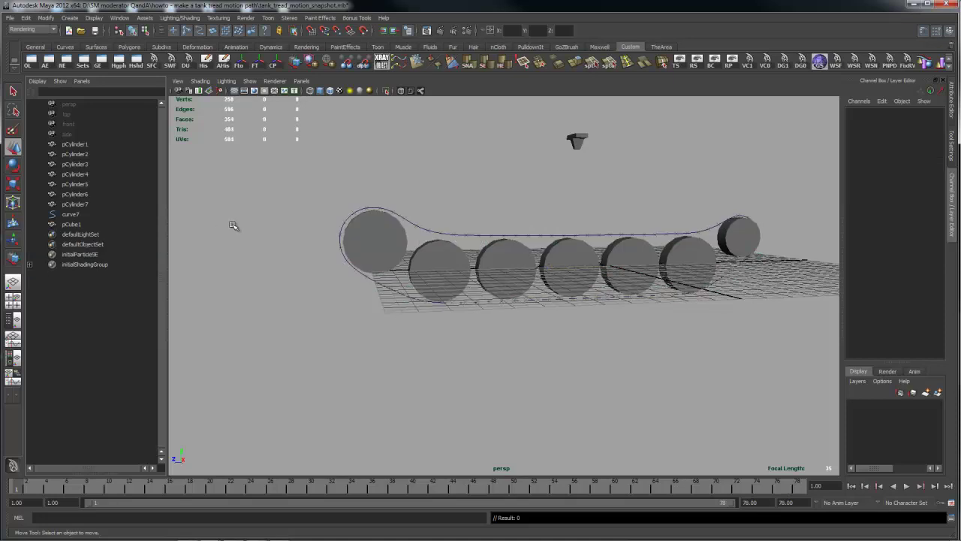
Lower pCube1 to just above the wheels and attach it to curve7 as a motion path with Inverse up disabled
{"action": "left_click_drag", "start_coordinate": [436, 160], "coordinate": [425, 168], "text": "alt"}
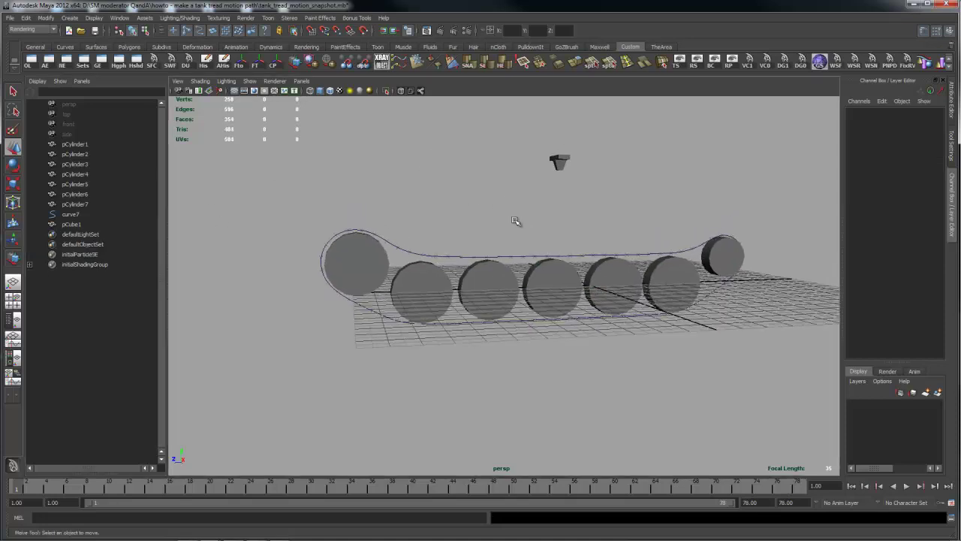
{"action": "left_click", "coordinate": [558, 162]}
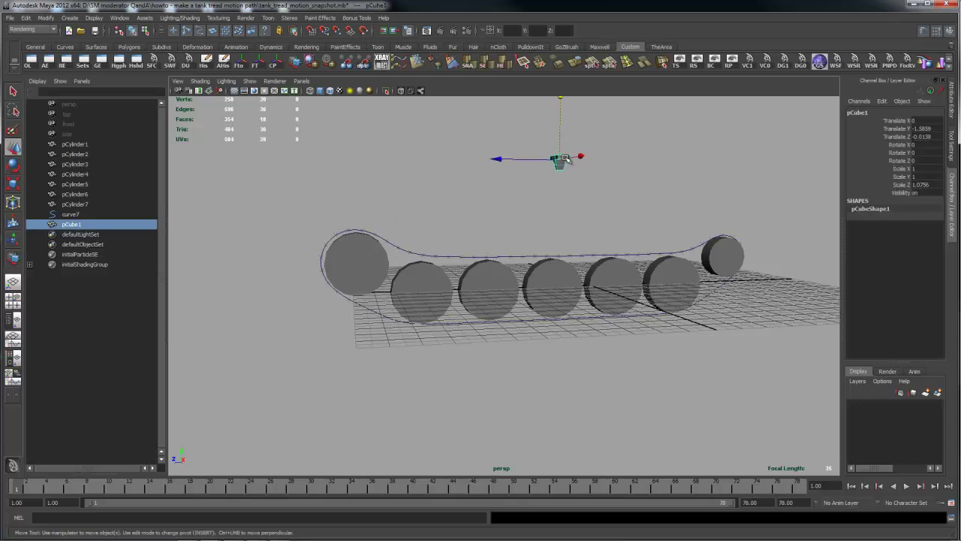
{"action": "left_click_drag", "start_coordinate": [559, 100], "coordinate": [559, 168]}
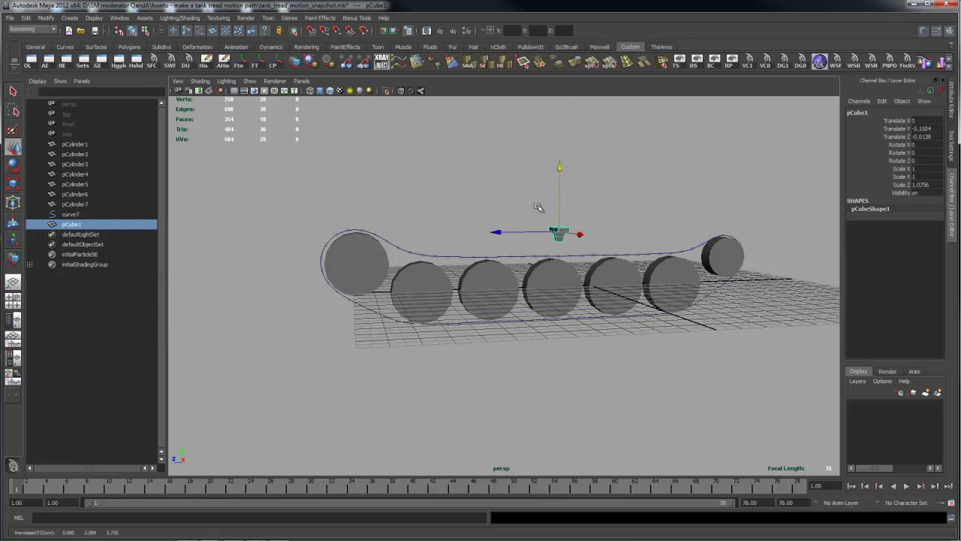
{"action": "left_click", "coordinate": [464, 257], "text": "shift"}
{"action": "key", "text": "space"}
{"action": "left_click", "coordinate": [319, 283]}
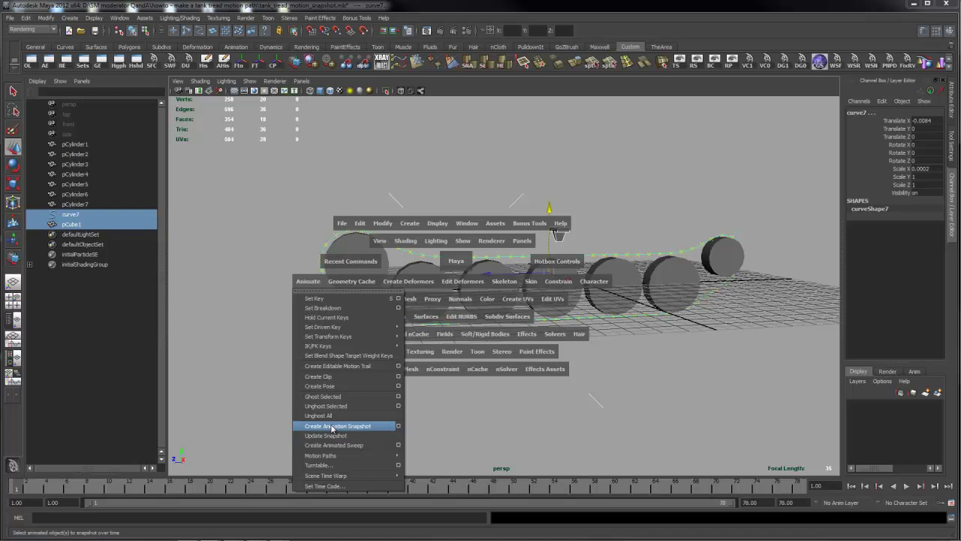
{"action": "mouse_move", "coordinate": [333, 456]}
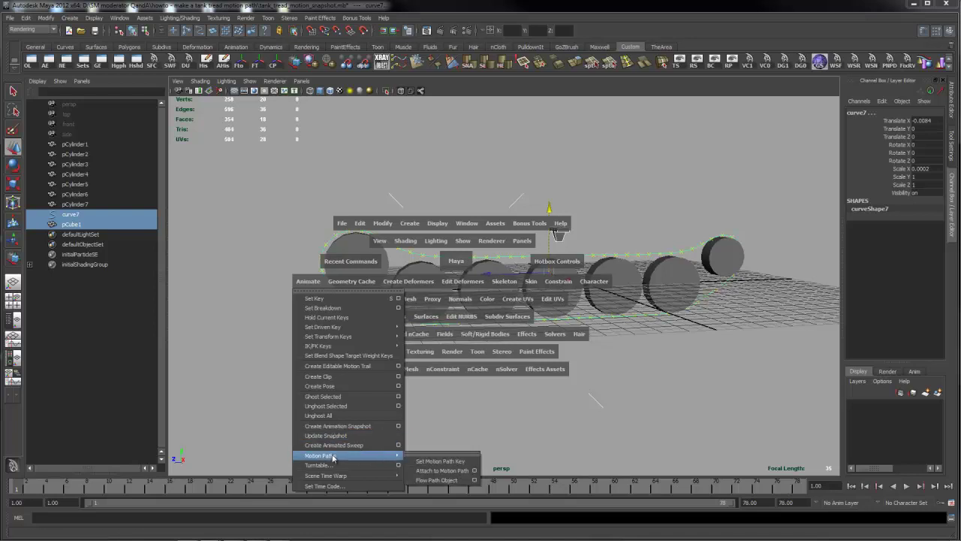
{"action": "left_click", "coordinate": [473, 472]}
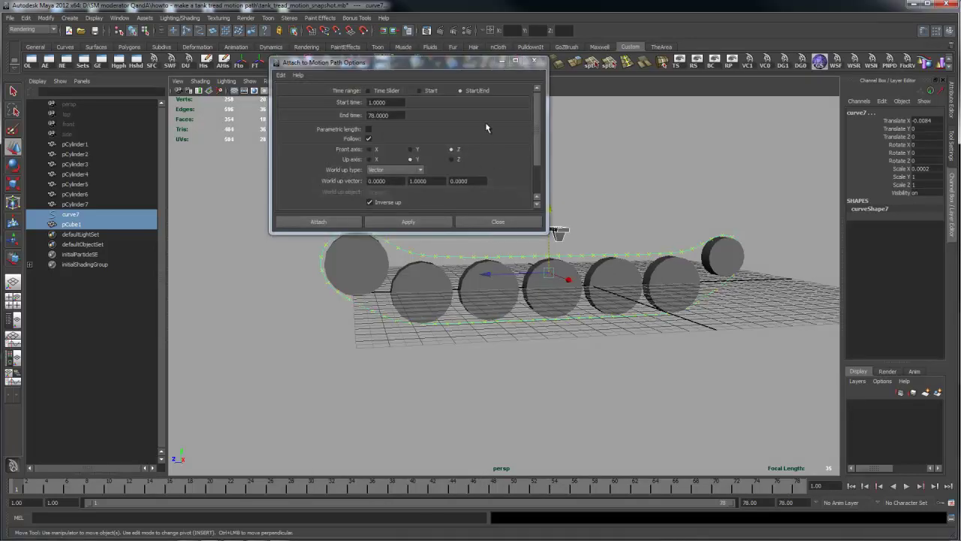
{"action": "left_click", "coordinate": [374, 202]}
{"action": "left_click", "coordinate": [432, 225]}
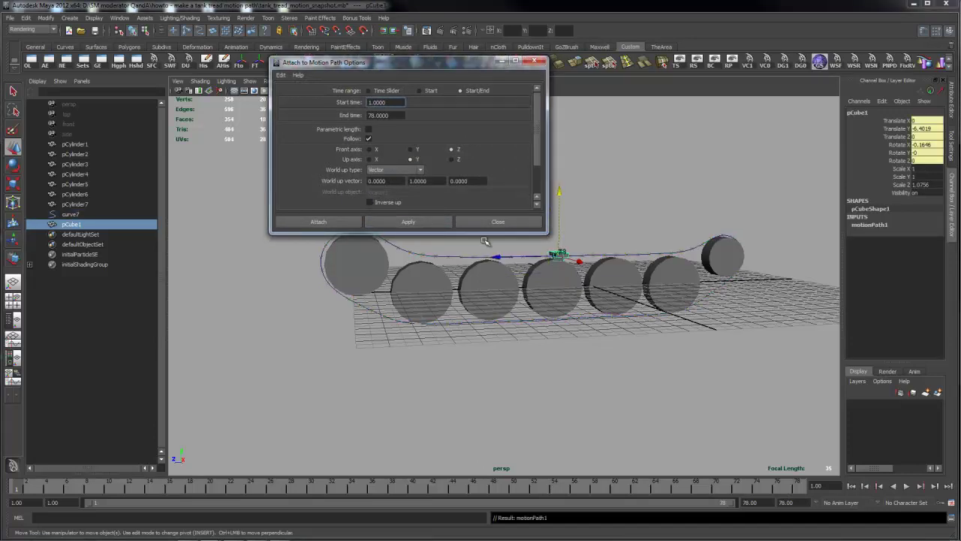
{"action": "left_click", "coordinate": [535, 61]}
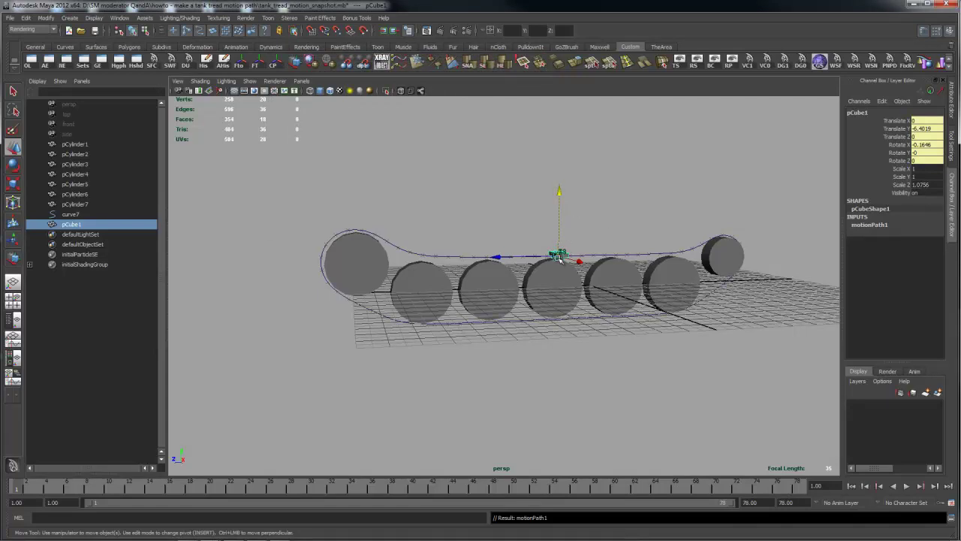
Offset curve7 and set the offset distance to about -0.96 so the new curve runs outside the original
{"action": "left_click", "coordinate": [441, 258]}
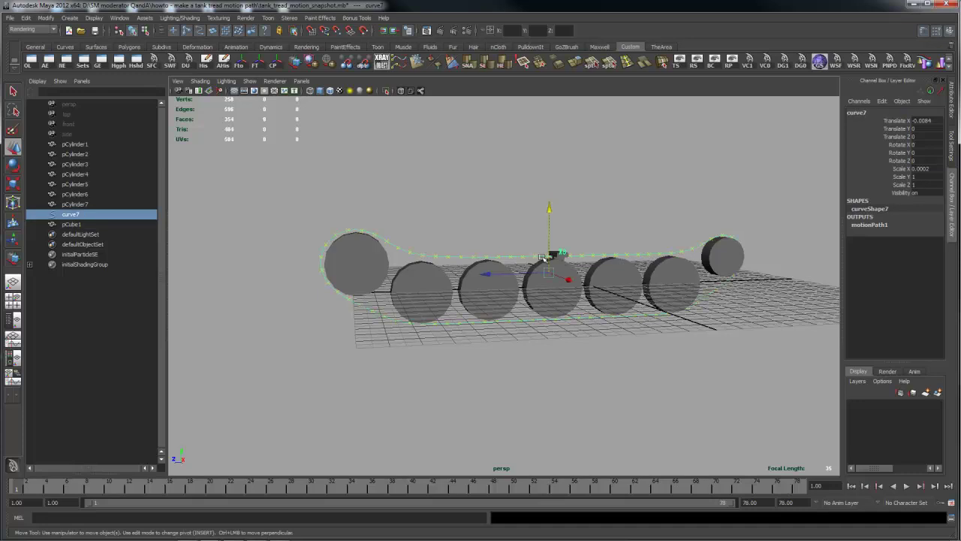
{"action": "key", "text": "space"}
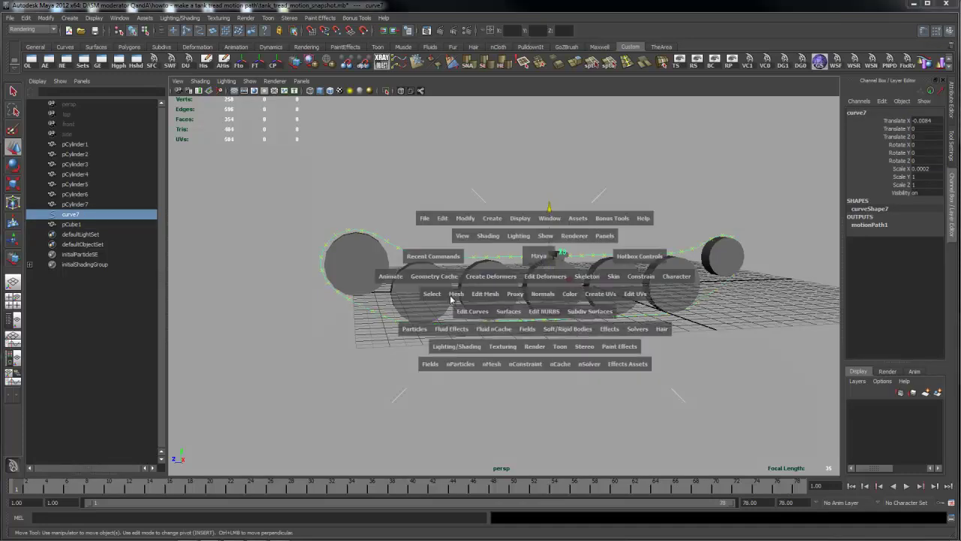
{"action": "left_click_drag", "start_coordinate": [471, 312], "coordinate": [565, 197]}
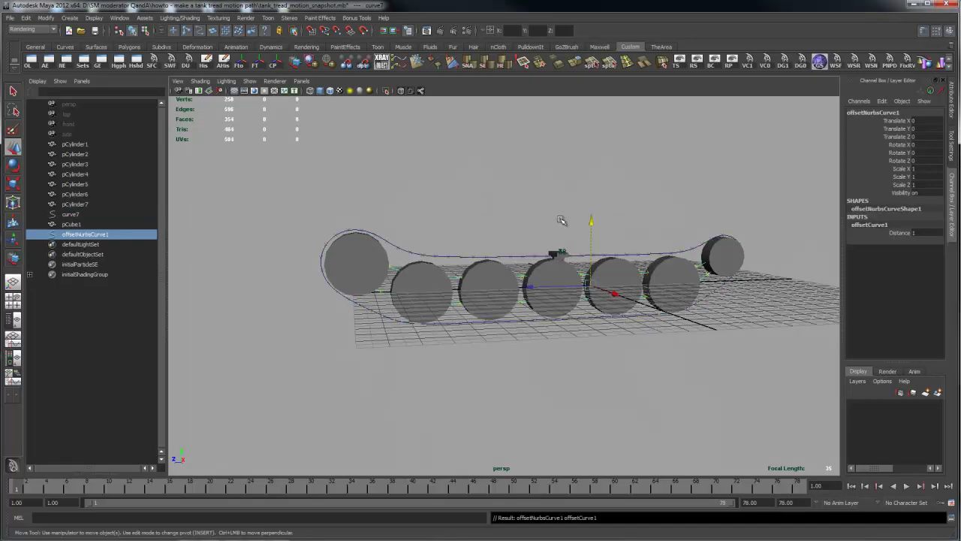
{"action": "left_click", "coordinate": [899, 232]}
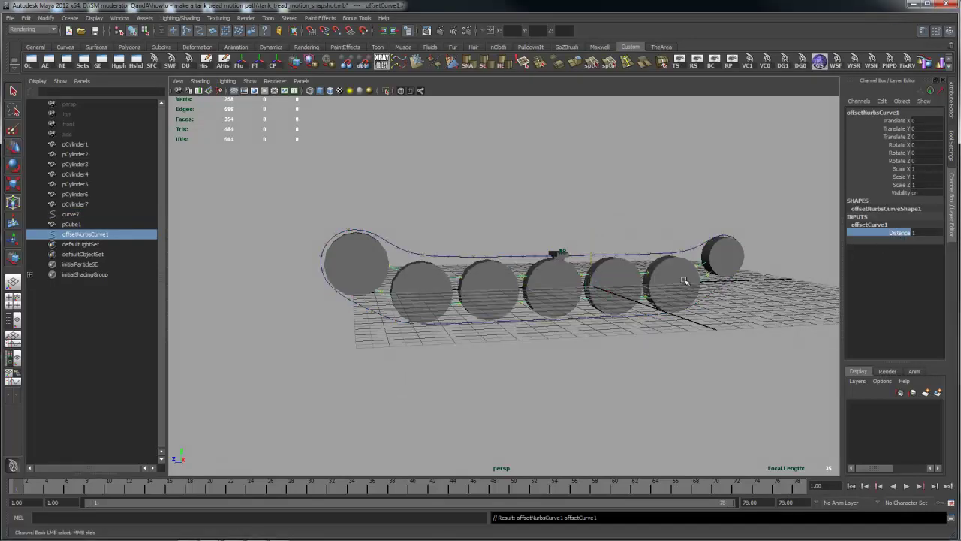
{"action": "middle_click_drag", "start_coordinate": [684, 282], "coordinate": [584, 315]}
{"action": "left_click_drag", "start_coordinate": [572, 314], "coordinate": [521, 231], "text": "alt"}
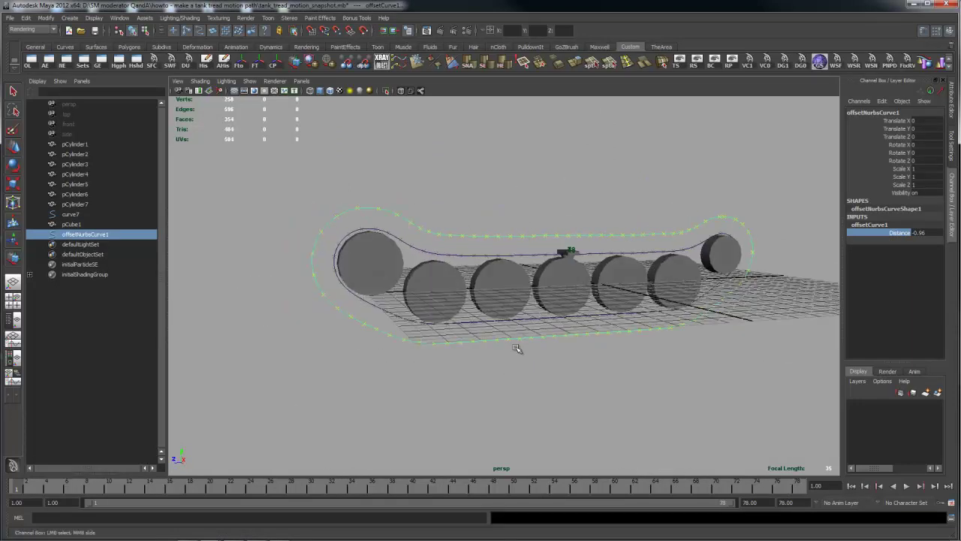
Create a locator and raise it above the offset curve to a Translate Y of about 4
{"action": "key", "text": "space"}
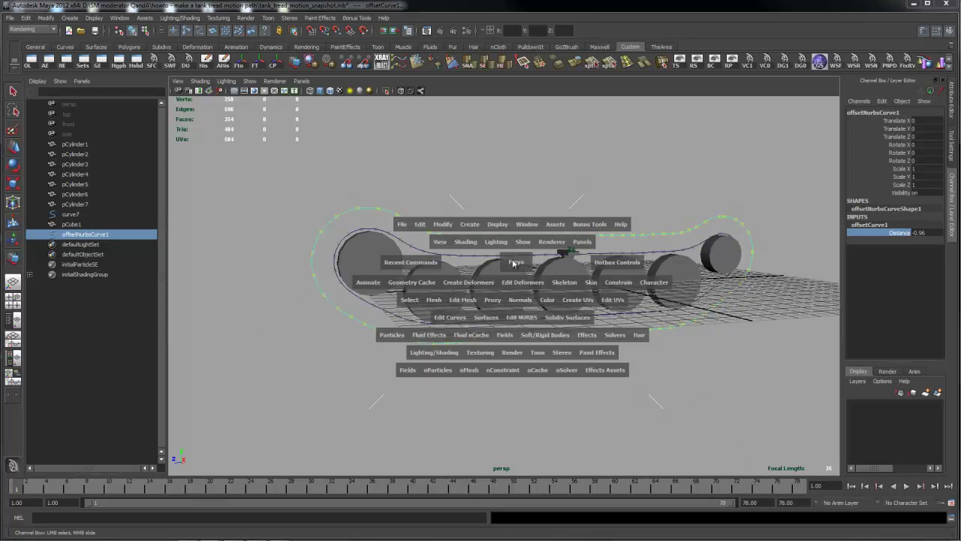
{"action": "left_click", "coordinate": [443, 225]}
{"action": "mouse_move", "coordinate": [470, 223]}
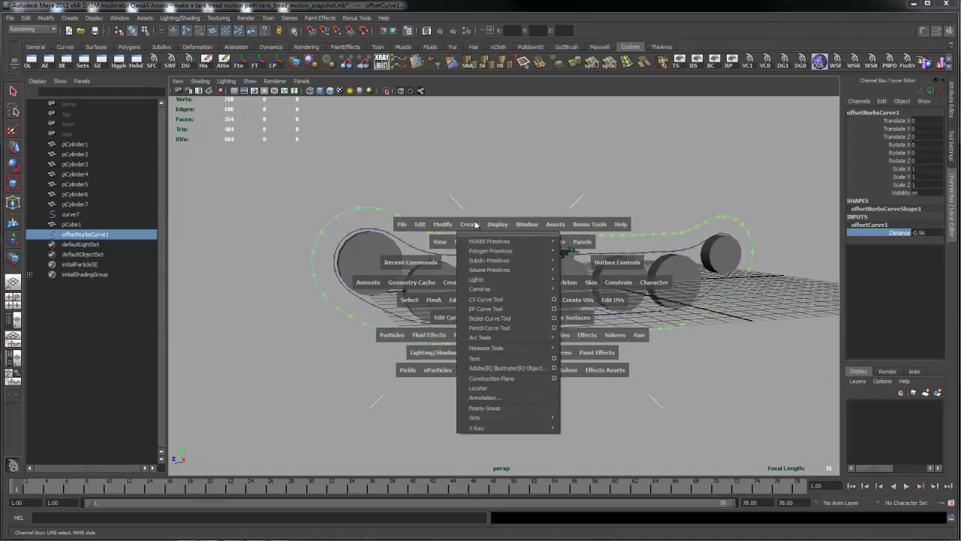
{"action": "mouse_move", "coordinate": [489, 349]}
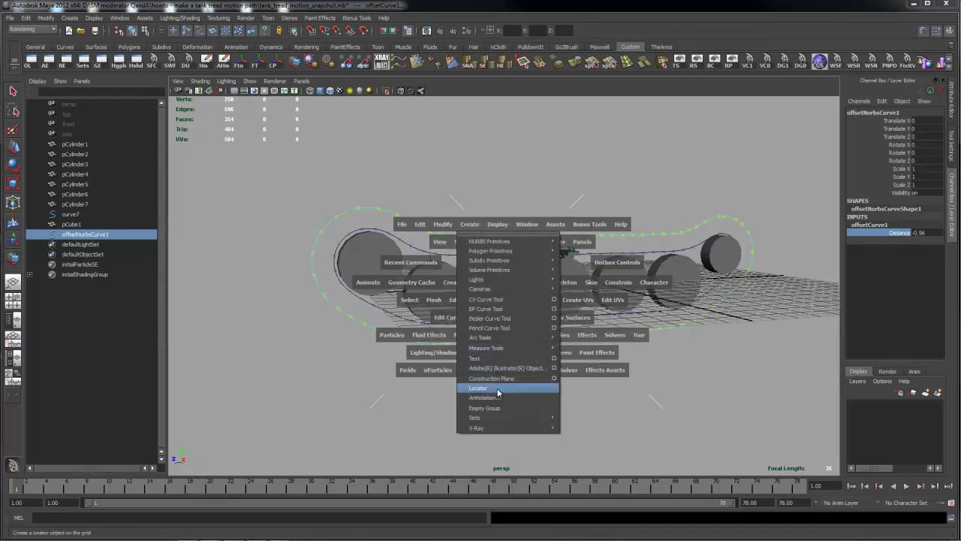
{"action": "left_click", "coordinate": [497, 388]}
{"action": "key", "text": "w"}
{"action": "left_click_drag", "start_coordinate": [599, 223], "coordinate": [587, 177]}
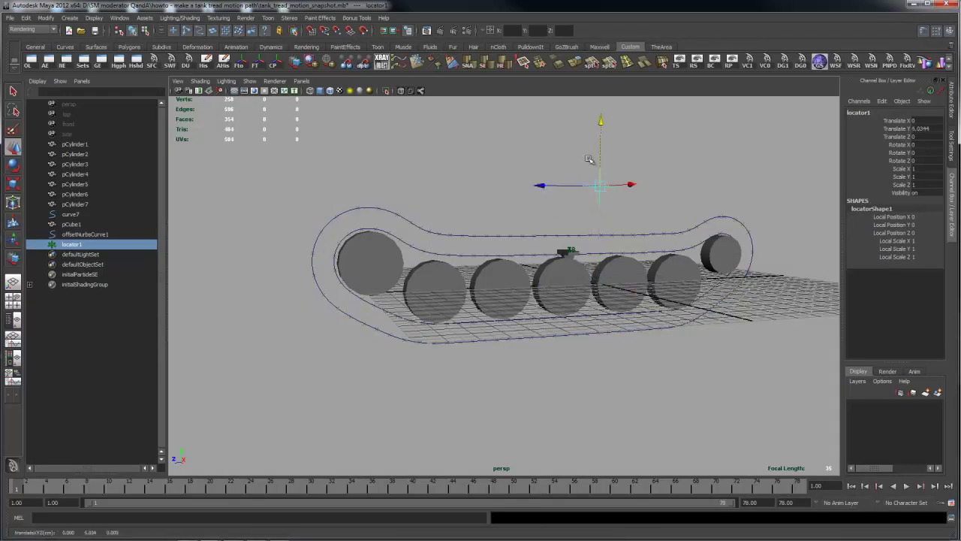
{"action": "left_click_drag", "start_coordinate": [600, 121], "coordinate": [601, 142]}
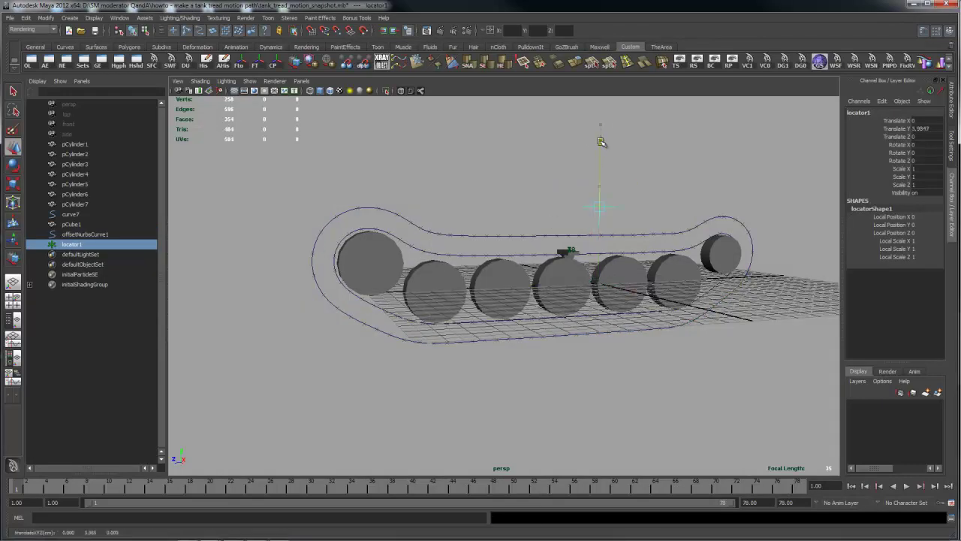
Attach locator1 to offsetNurbsCurve1 as a motion path
{"action": "left_click", "coordinate": [549, 237], "text": "shift"}
{"action": "key", "text": "space"}
{"action": "left_click", "coordinate": [406, 260]}
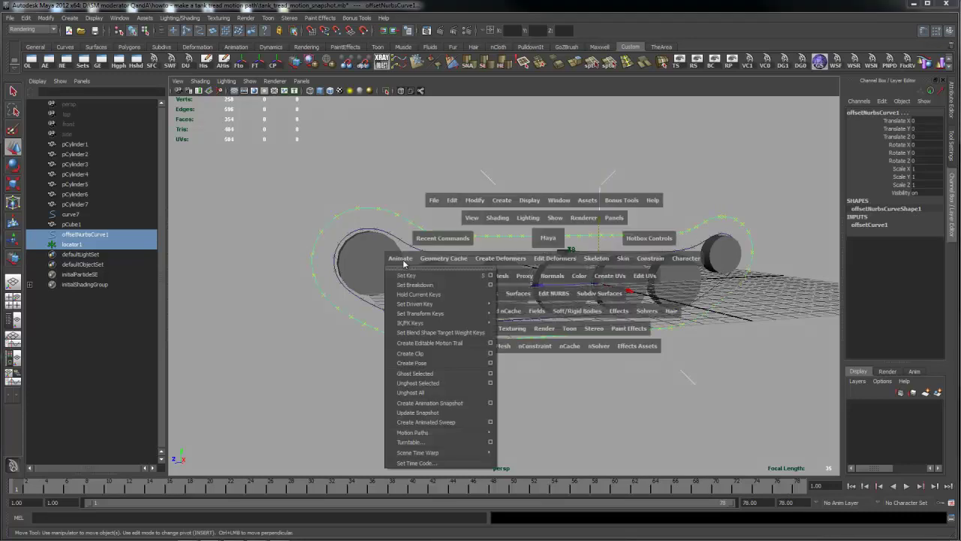
{"action": "mouse_move", "coordinate": [431, 433]}
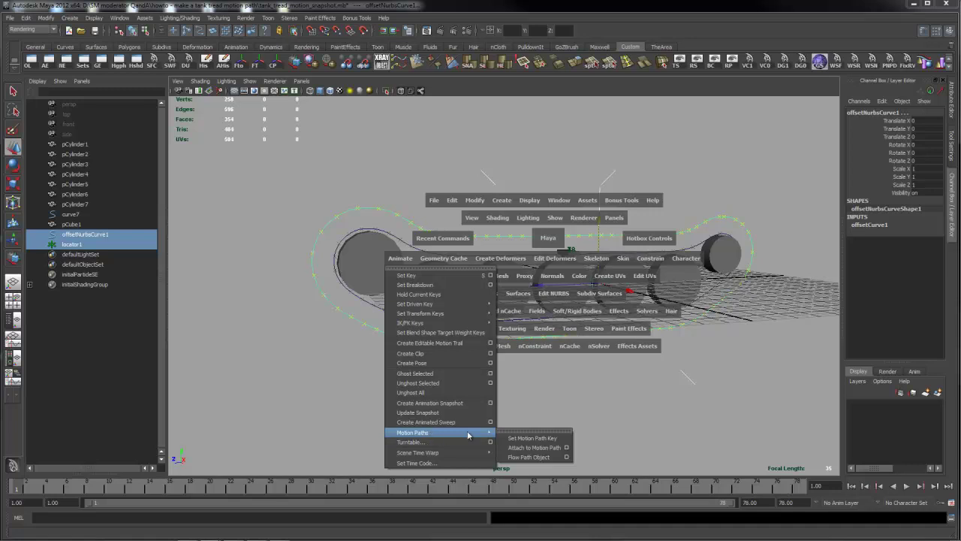
{"action": "left_click", "coordinate": [557, 448]}
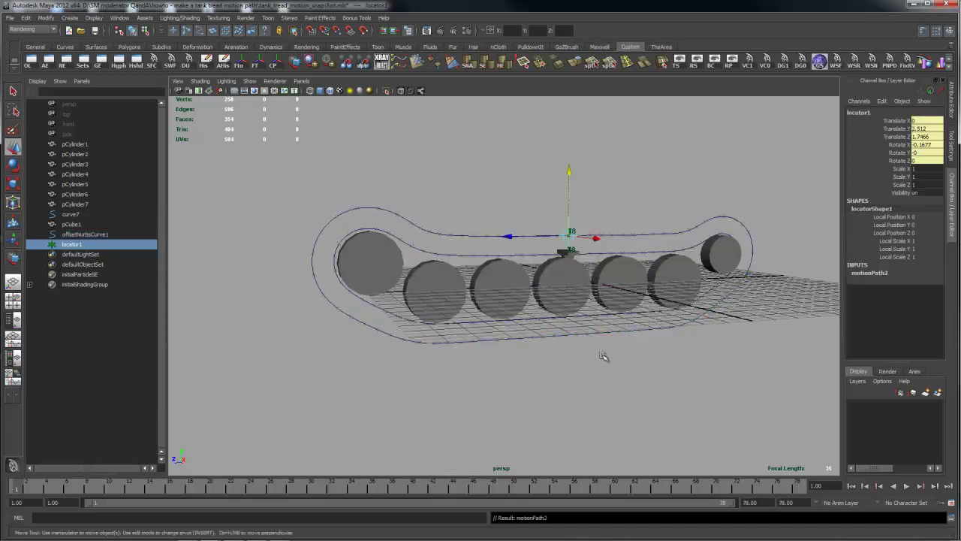
Play and scrub the animation to check how locator1 and pCube1 travel along their curves, then return to frame 1
{"action": "left_click_drag", "start_coordinate": [643, 193], "coordinate": [626, 197], "text": "alt"}
{"action": "key", "text": "alt+v"}
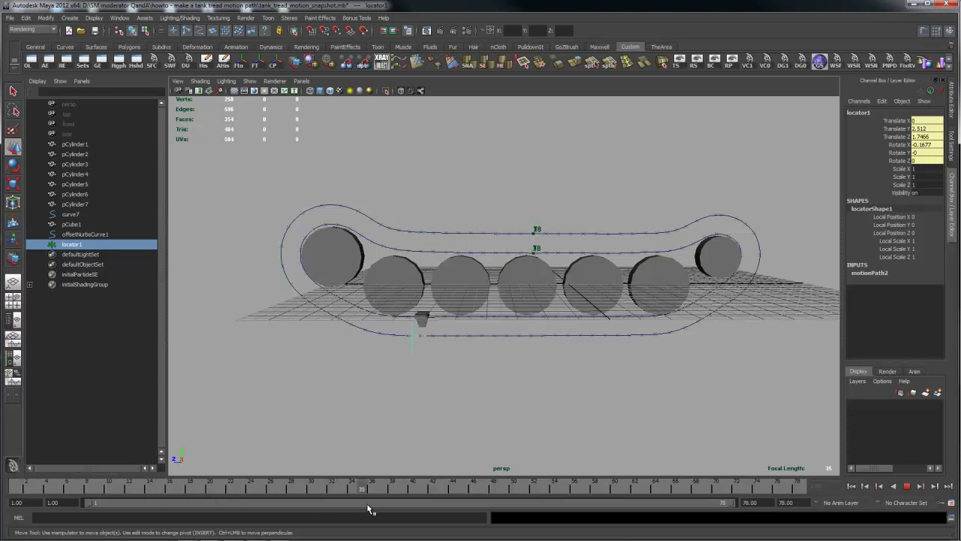
{"action": "left_click_drag", "start_coordinate": [360, 486], "coordinate": [219, 484]}
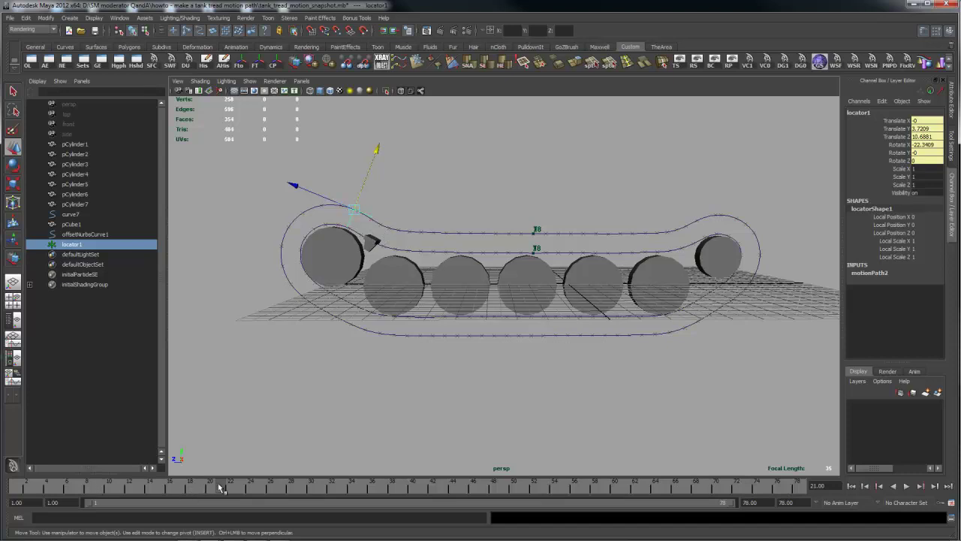
{"action": "left_click_drag", "start_coordinate": [219, 487], "coordinate": [16, 487]}
Set motionPath1 of pCube1 to World Up Type Object Up with locator1 as the World Up Object, and play the animation
{"action": "left_click_drag", "start_coordinate": [590, 174], "coordinate": [599, 186], "text": "alt"}
{"action": "left_click", "coordinate": [560, 258]}
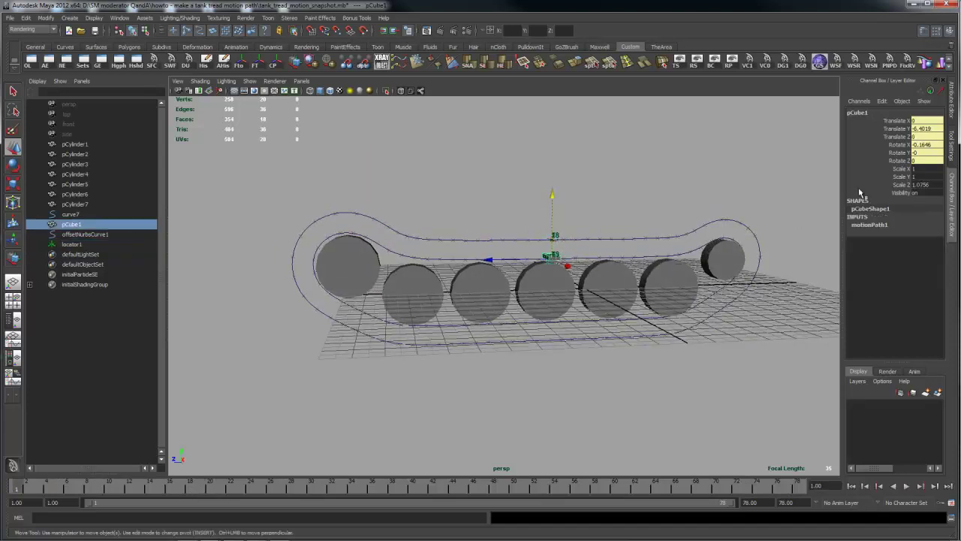
{"action": "left_click", "coordinate": [952, 113]}
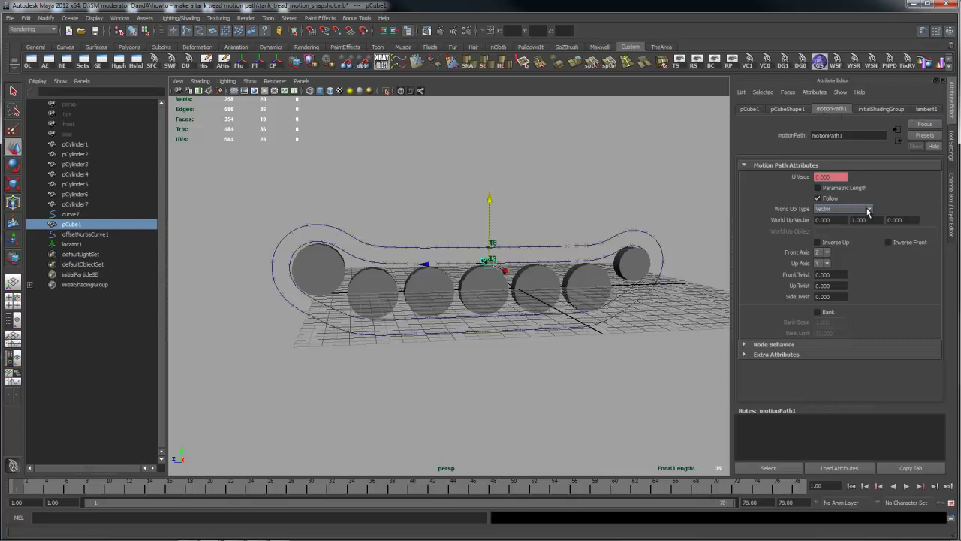
{"action": "left_click", "coordinate": [867, 213]}
{"action": "left_click", "coordinate": [844, 229]}
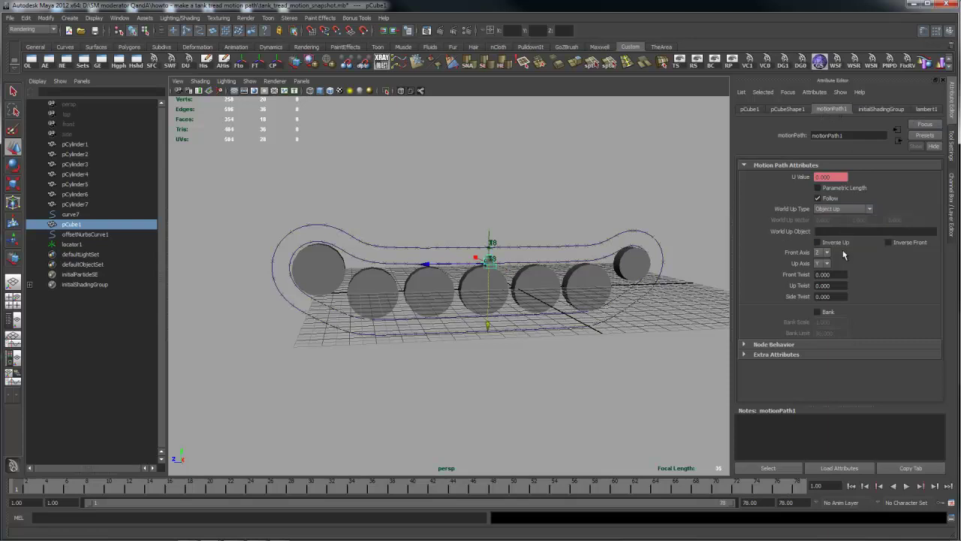
{"action": "left_click", "coordinate": [837, 233]}
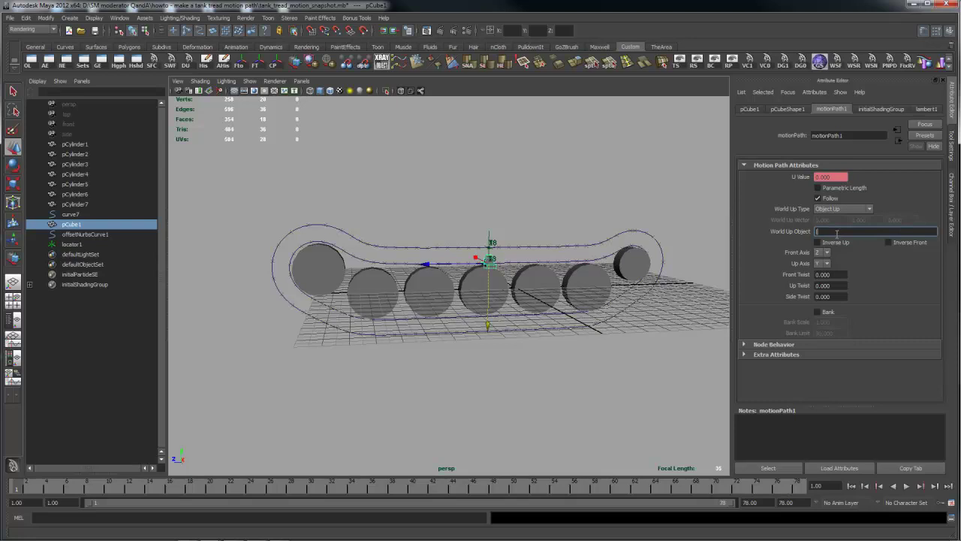
{"action": "type", "text": "locator1"}
{"action": "key", "text": "Return"}
{"action": "key", "text": "alt+v"}
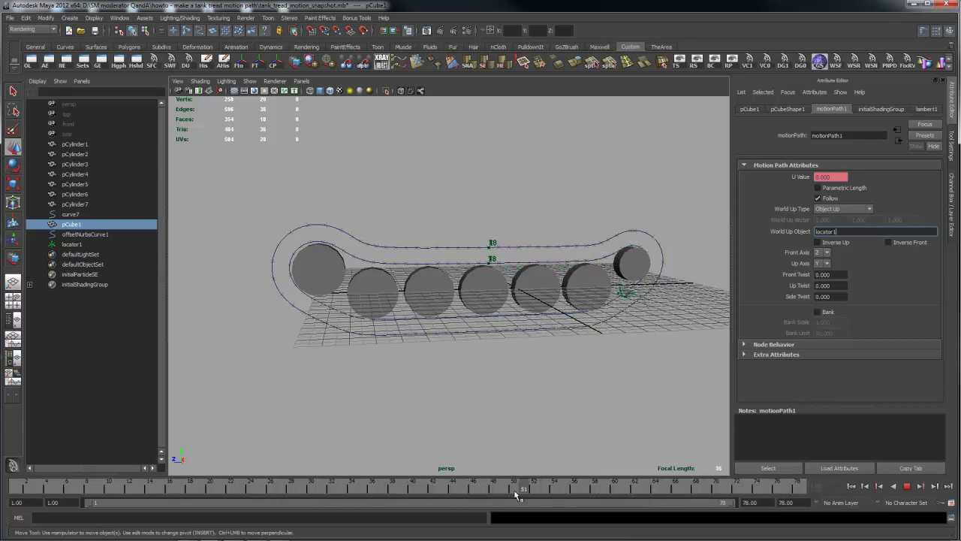
{"action": "key", "text": "Escape"}
Create an animation snapshot of pCube1 from frame 1 to 78 with an increment of 1
{"action": "left_click_drag", "start_coordinate": [323, 398], "coordinate": [360, 413], "text": "alt"}
{"action": "middle_click_drag", "start_coordinate": [411, 386], "coordinate": [399, 355], "text": "alt"}
{"action": "right_click_drag", "start_coordinate": [399, 355], "coordinate": [434, 396], "text": "alt"}
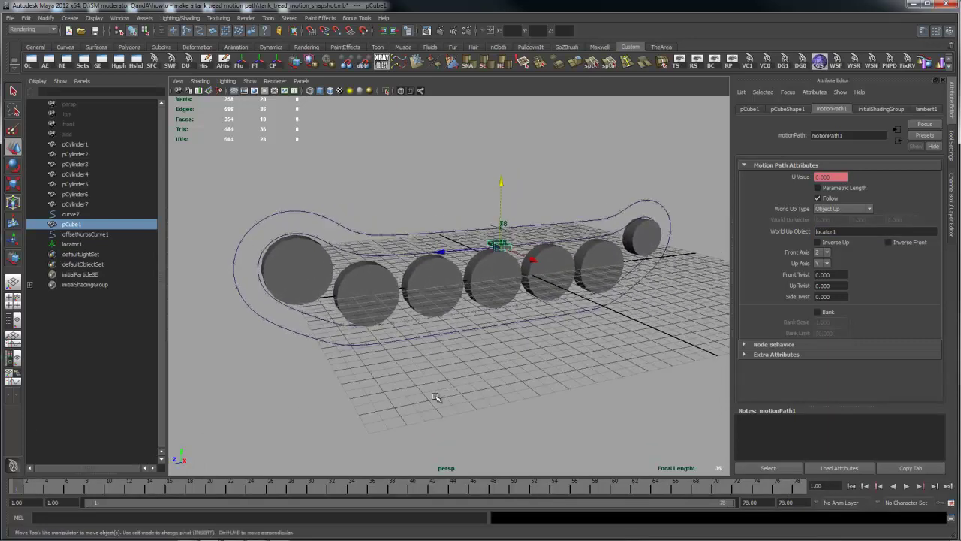
{"action": "key", "text": "space"}
{"action": "left_click", "coordinate": [289, 414]}
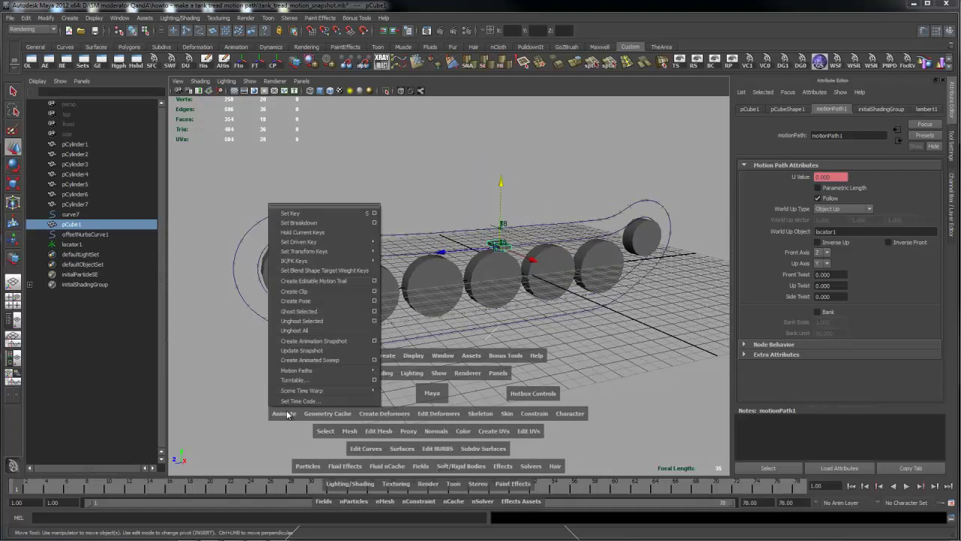
{"action": "left_click", "coordinate": [373, 341]}
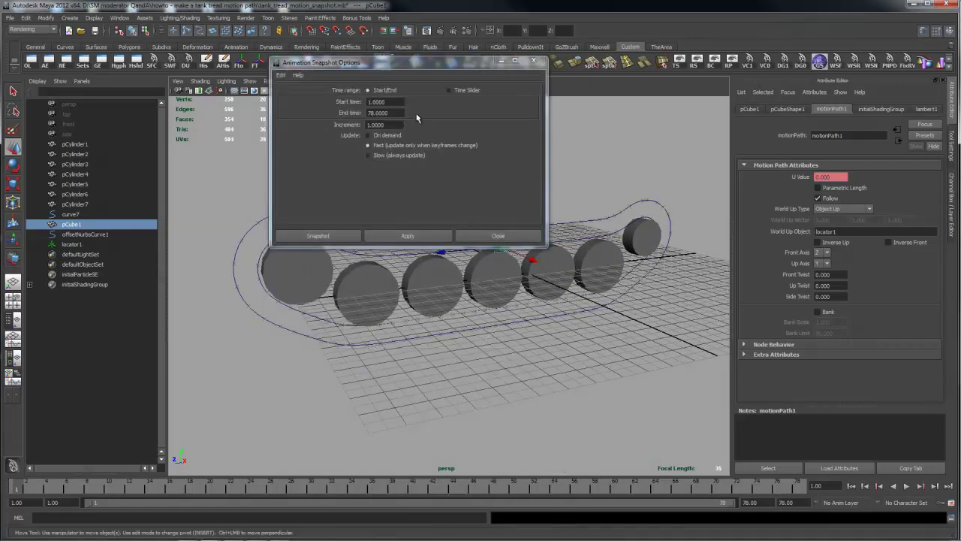
{"action": "left_click", "coordinate": [428, 237]}
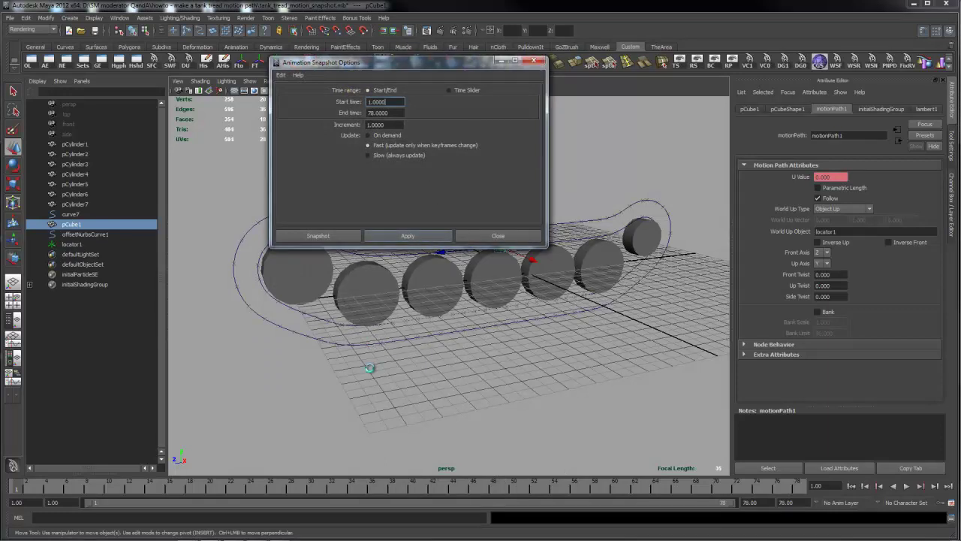
{"action": "left_click", "coordinate": [534, 61]}
Open the Graph Editor for pCube1's motion path curve and move it clear of the treads
{"action": "left_click_drag", "start_coordinate": [515, 204], "coordinate": [508, 184], "text": "alt"}
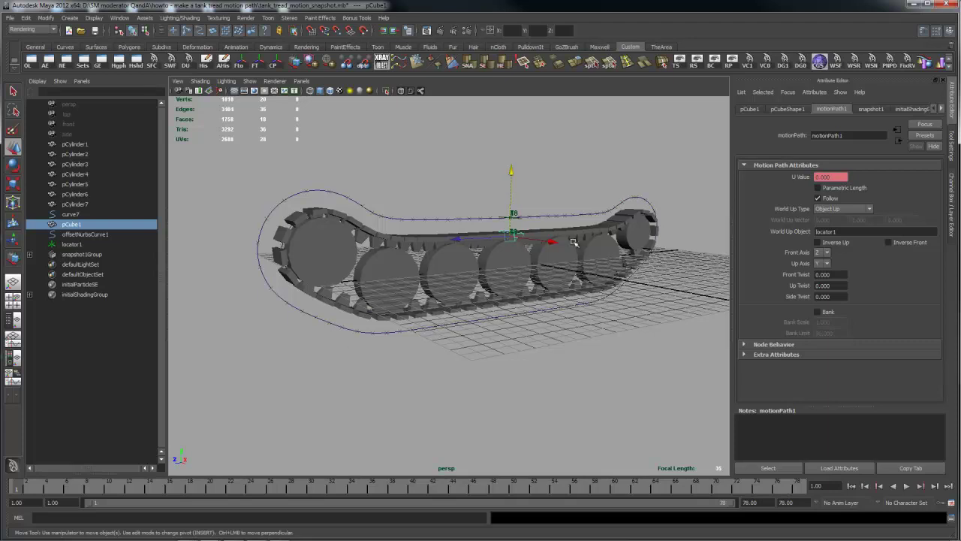
{"action": "left_click_drag", "start_coordinate": [483, 268], "coordinate": [529, 251], "text": "alt"}
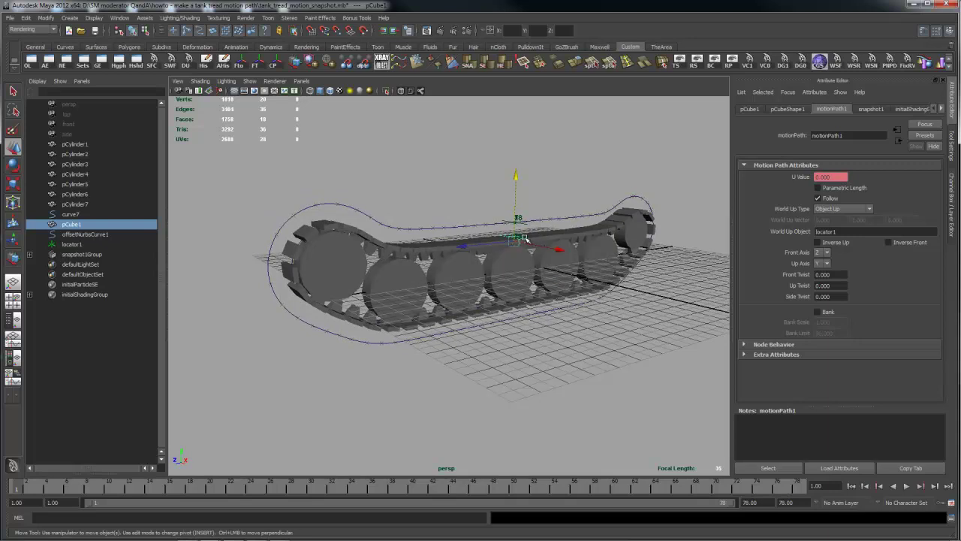
{"action": "right_click_drag", "start_coordinate": [525, 240], "coordinate": [439, 226], "text": "alt"}
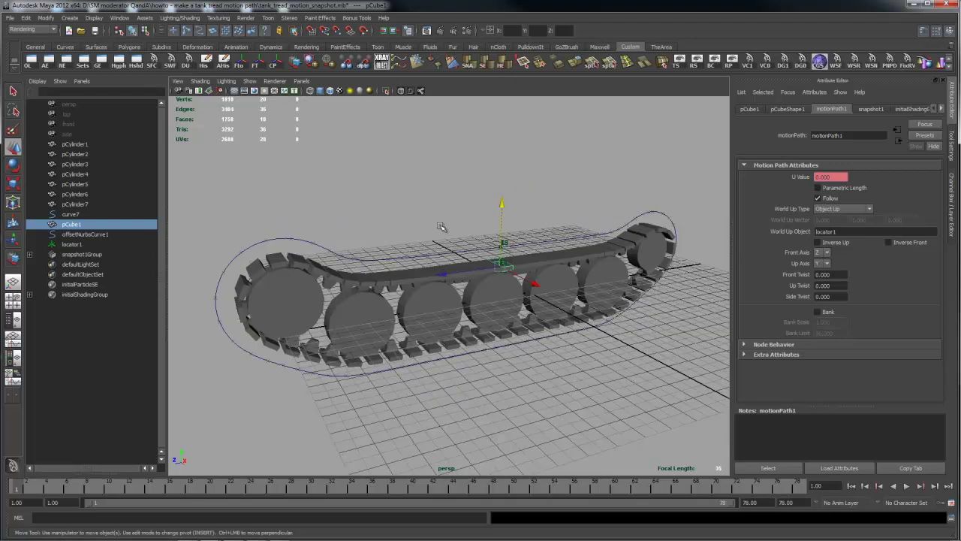
{"action": "mouse_move", "coordinate": [443, 230]}
{"action": "left_mouse_down", "text": "alt"}
{"action": "mouse_move", "coordinate": [434, 212]}
{"action": "mouse_move", "coordinate": [443, 221]}
{"action": "left_mouse_up", "text": "alt"}
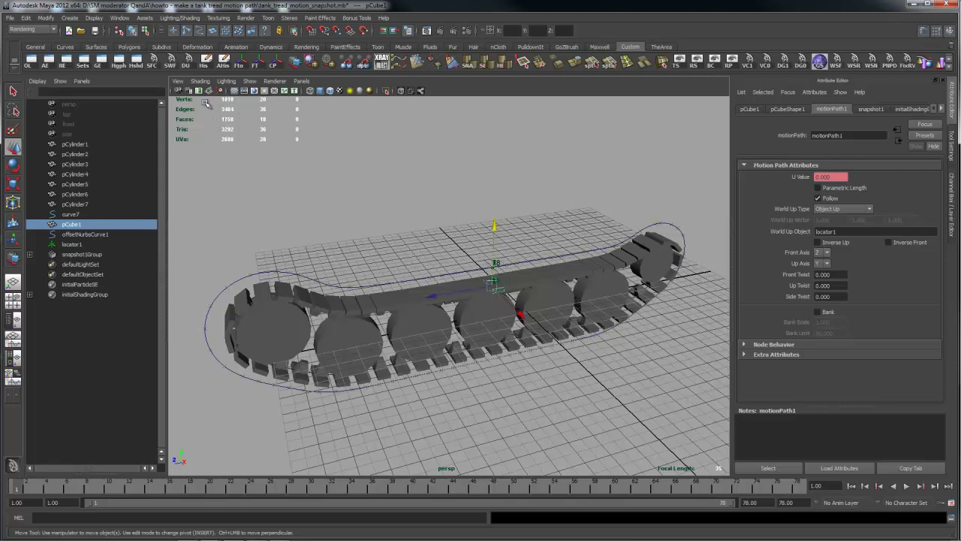
{"action": "left_click", "coordinate": [103, 66]}
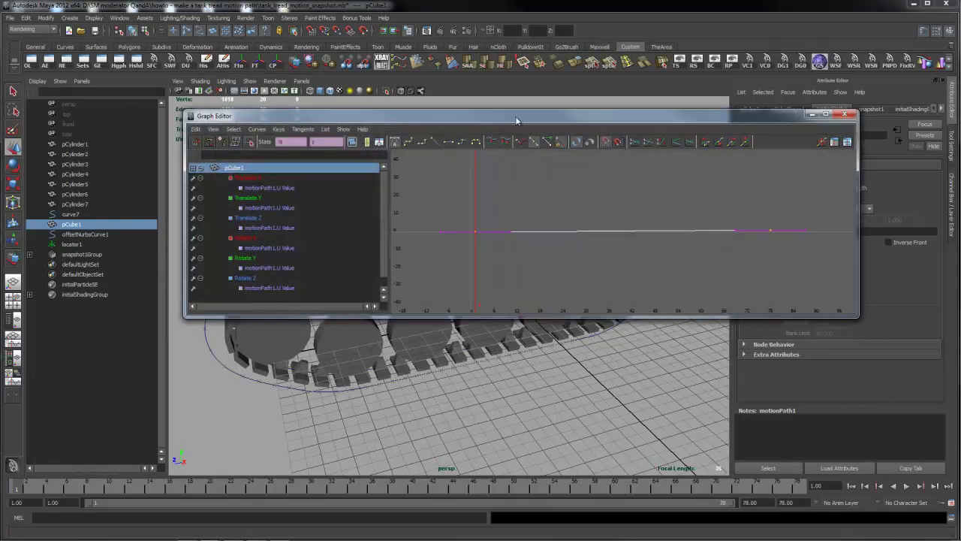
{"action": "left_click_drag", "start_coordinate": [517, 117], "coordinate": [489, 5]}
{"action": "left_click_drag", "start_coordinate": [525, 221], "coordinate": [537, 282], "text": "alt"}
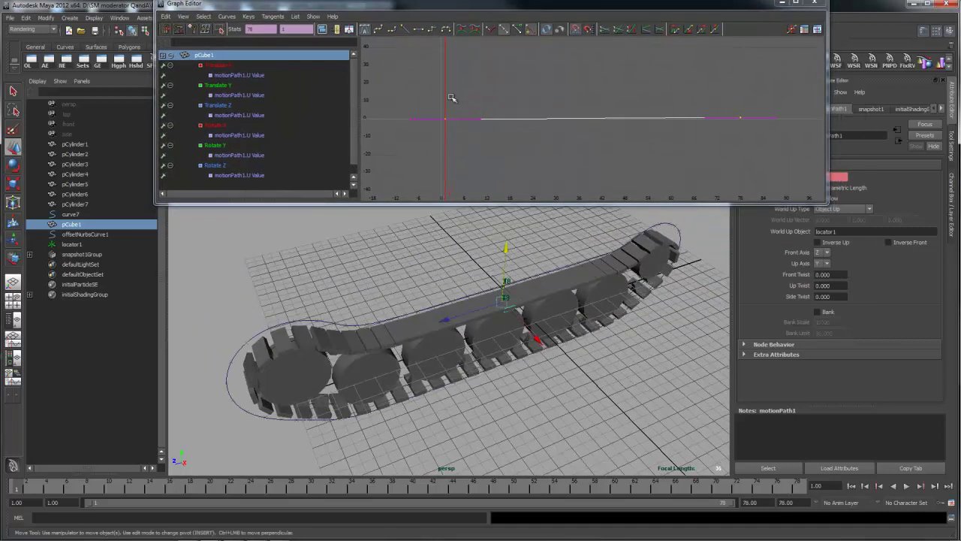
Try linear tangents on pCube1's motion path U Value curve, check the tread spacing, and undo the change
{"action": "left_click", "coordinate": [405, 29]}
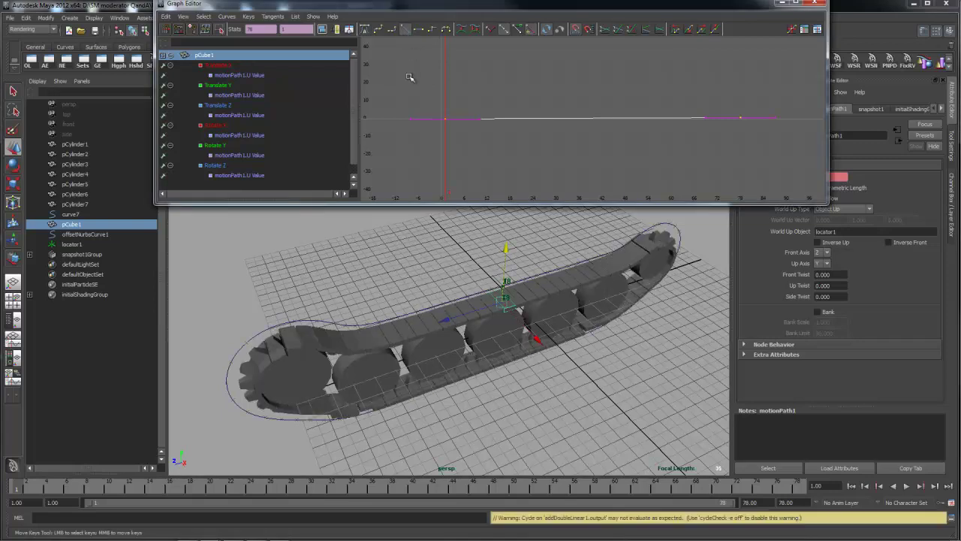
{"action": "left_click_drag", "start_coordinate": [613, 290], "coordinate": [563, 297], "text": "alt"}
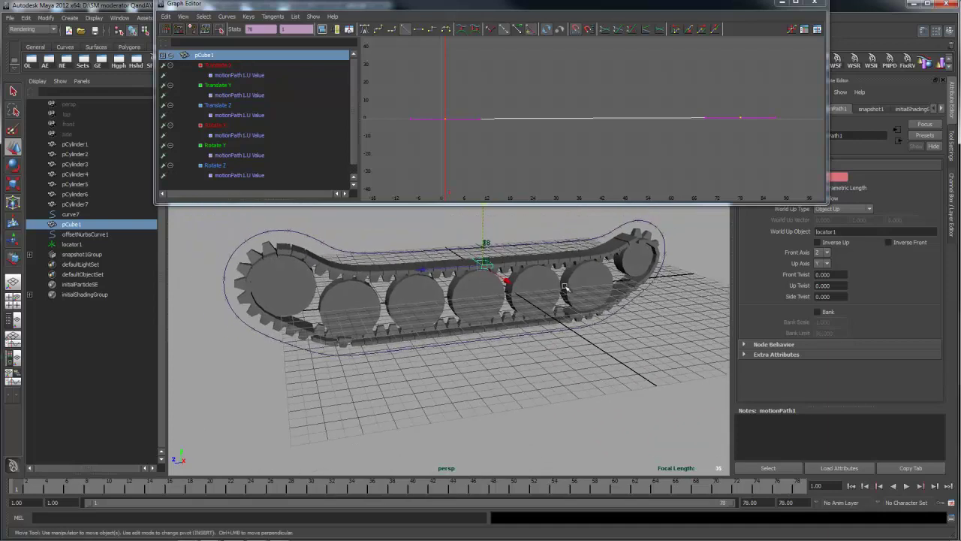
{"action": "key", "text": "ctrl+z"}
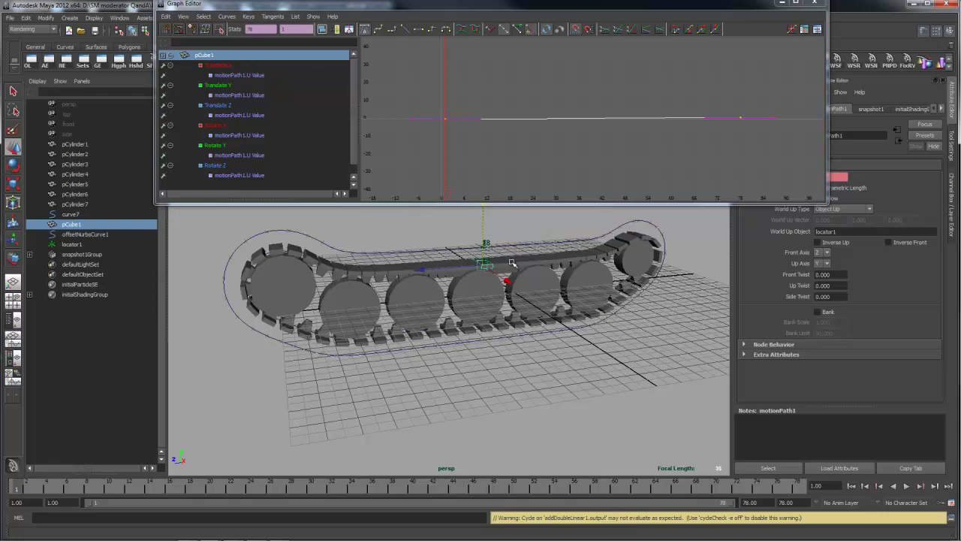
Apply linear tangents to the U Value keys of pCube1's motion path
{"action": "middle_click_drag", "start_coordinate": [531, 238], "coordinate": [532, 287], "text": "alt"}
{"action": "mouse_move", "coordinate": [531, 286]}
{"action": "left_mouse_down", "text": "alt"}
{"action": "mouse_move", "coordinate": [532, 265]}
{"action": "mouse_move", "coordinate": [519, 285]}
{"action": "left_mouse_up", "text": "alt"}
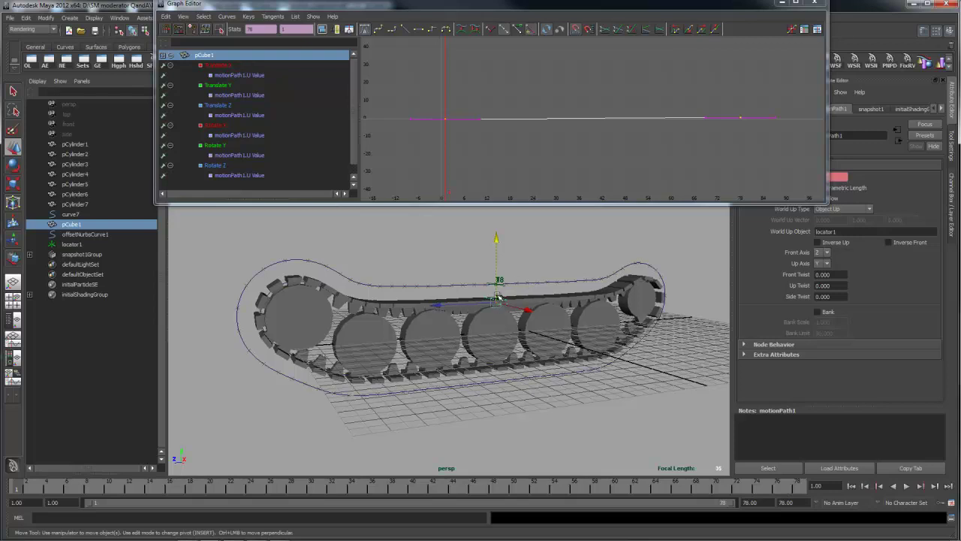
{"action": "left_click", "coordinate": [407, 30]}
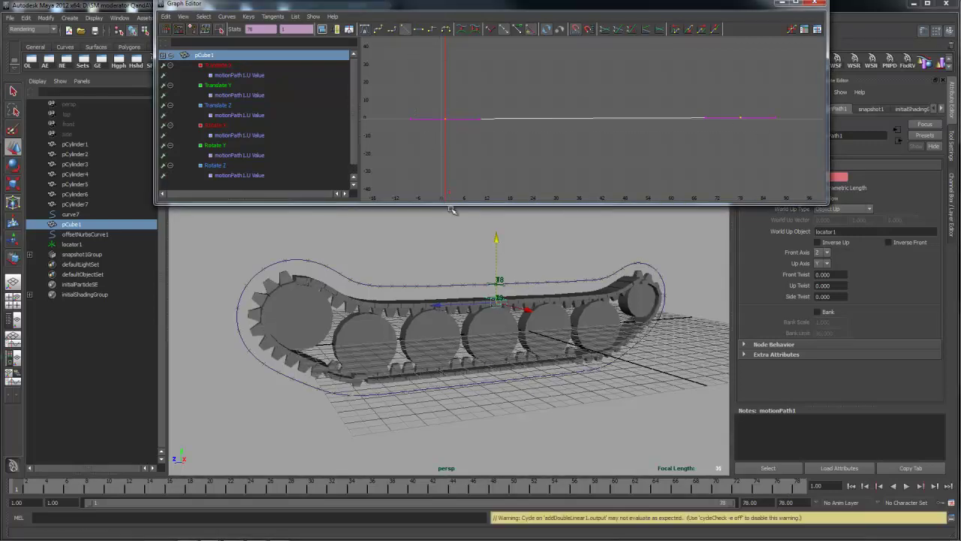
Apply linear tangents to both U Value keys of locator1's motion path and close the Graph Editor
{"action": "left_click", "coordinate": [553, 225]}
{"action": "left_click", "coordinate": [497, 274]}
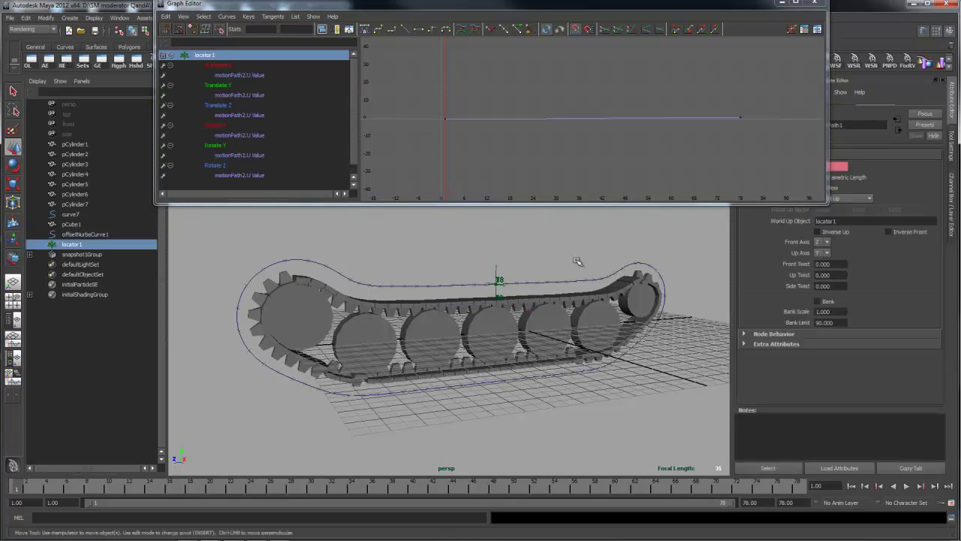
{"action": "left_click_drag", "start_coordinate": [411, 85], "coordinate": [764, 147]}
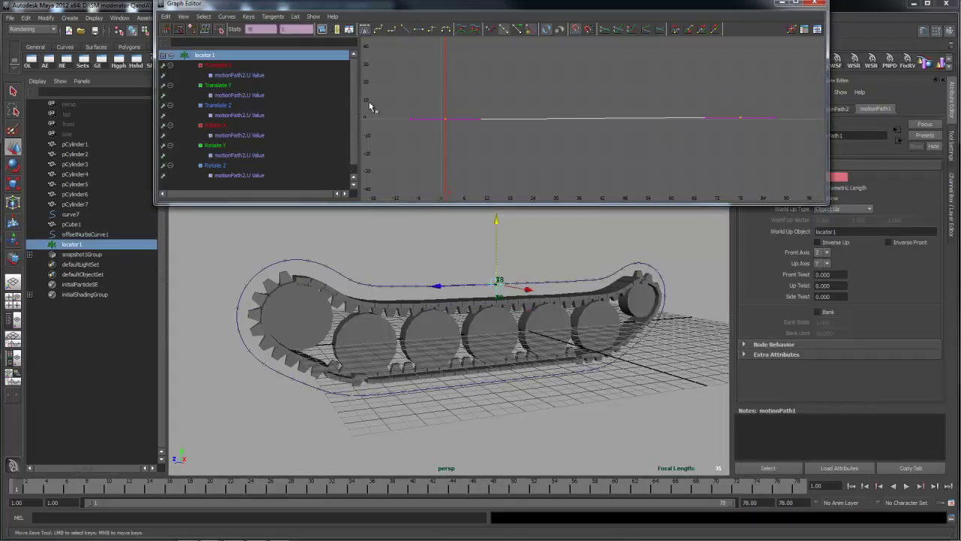
{"action": "left_click", "coordinate": [404, 31]}
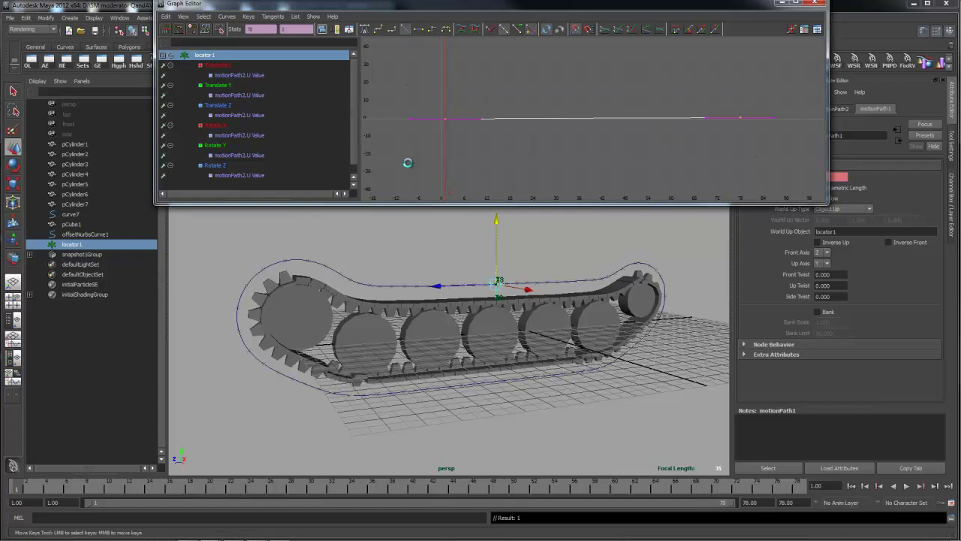
{"action": "left_click_drag", "start_coordinate": [465, 265], "coordinate": [436, 286], "text": "alt"}
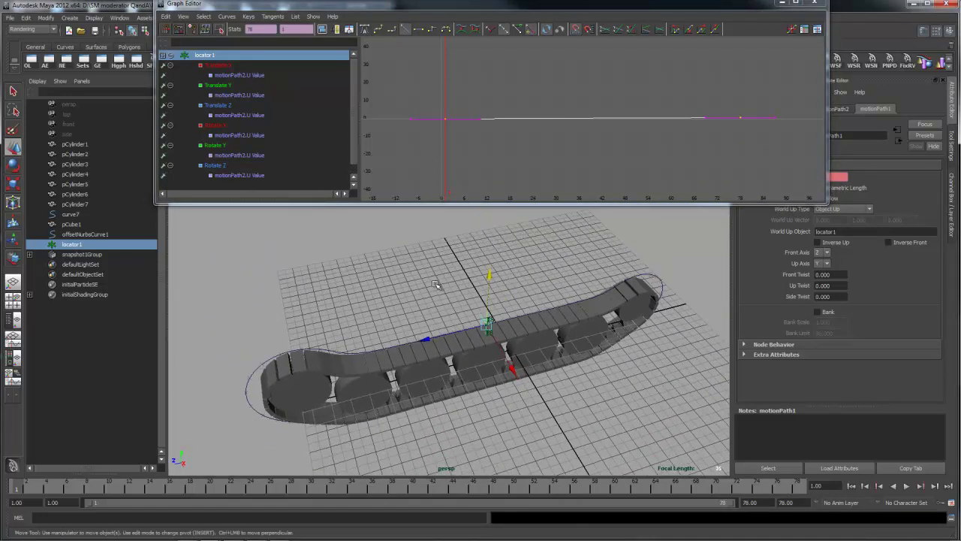
{"action": "left_click", "coordinate": [815, 2]}
Select the offset curve and examine the tread pieces' spacing and orientation around the wheels from several angles
{"action": "mouse_move", "coordinate": [458, 293]}
{"action": "left_mouse_down", "text": "alt"}
{"action": "mouse_move", "coordinate": [406, 280]}
{"action": "mouse_move", "coordinate": [468, 302]}
{"action": "mouse_move", "coordinate": [425, 324]}
{"action": "mouse_move", "coordinate": [470, 323]}
{"action": "mouse_move", "coordinate": [474, 293]}
{"action": "mouse_move", "coordinate": [463, 280]}
{"action": "left_mouse_up", "text": "alt"}
{"action": "left_click", "coordinate": [414, 263]}
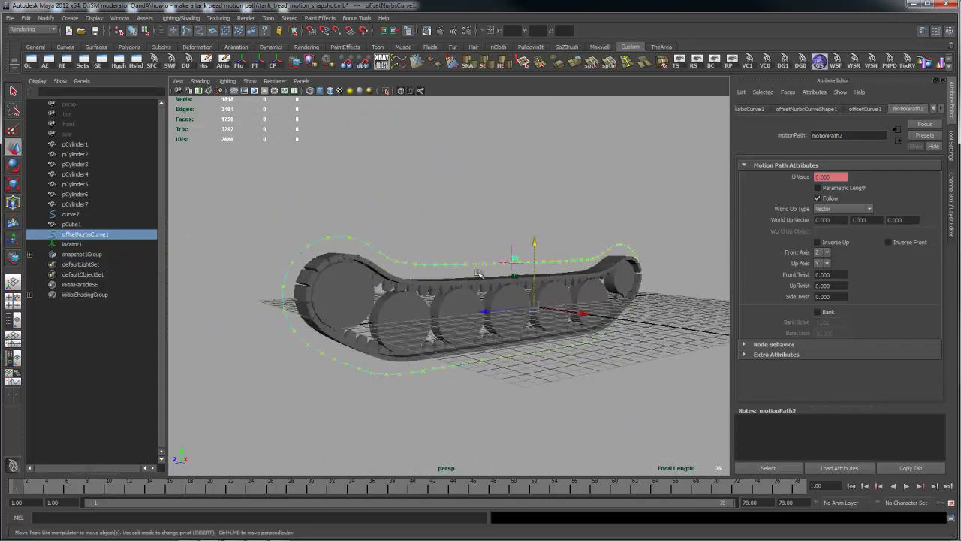
{"action": "left_click_drag", "start_coordinate": [342, 299], "coordinate": [433, 286], "text": "alt"}
{"action": "left_click_drag", "start_coordinate": [317, 363], "coordinate": [539, 344], "text": "alt"}
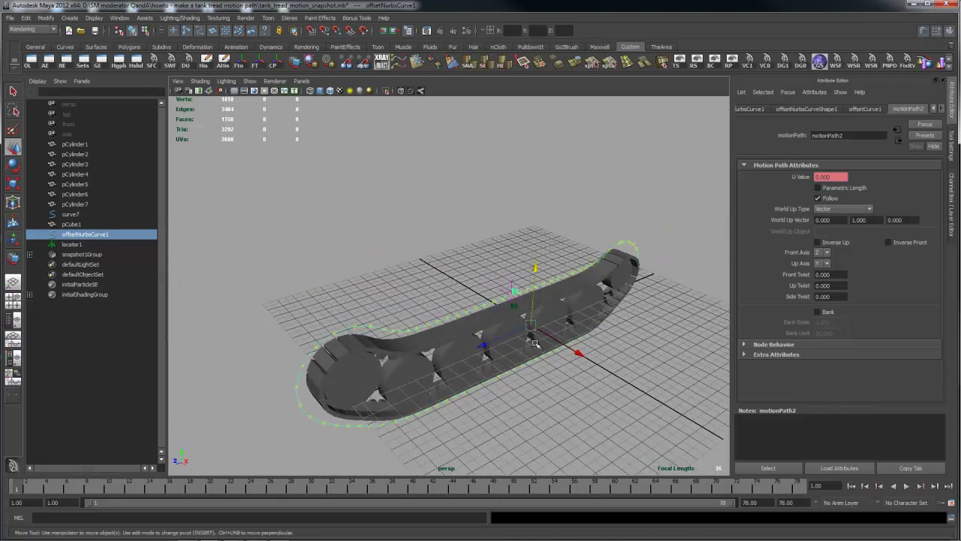
{"action": "left_click_drag", "start_coordinate": [383, 316], "coordinate": [460, 315], "text": "alt"}
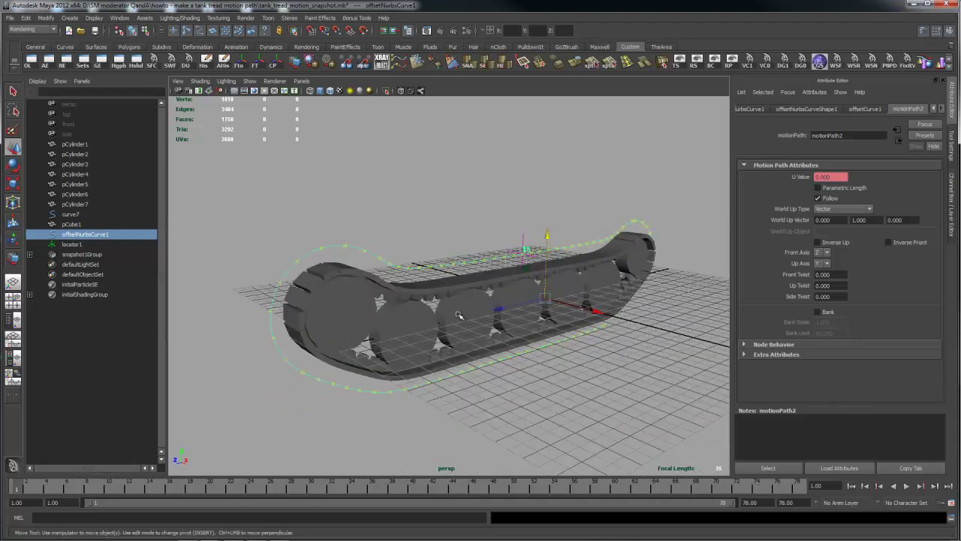
{"action": "mouse_move", "coordinate": [455, 283]}
{"action": "left_mouse_down", "text": "alt"}
{"action": "mouse_move", "coordinate": [448, 276]}
{"action": "mouse_move", "coordinate": [467, 286]}
{"action": "mouse_move", "coordinate": [428, 279]}
{"action": "mouse_move", "coordinate": [472, 292]}
{"action": "mouse_move", "coordinate": [460, 286]}
{"action": "left_mouse_up", "text": "alt"}
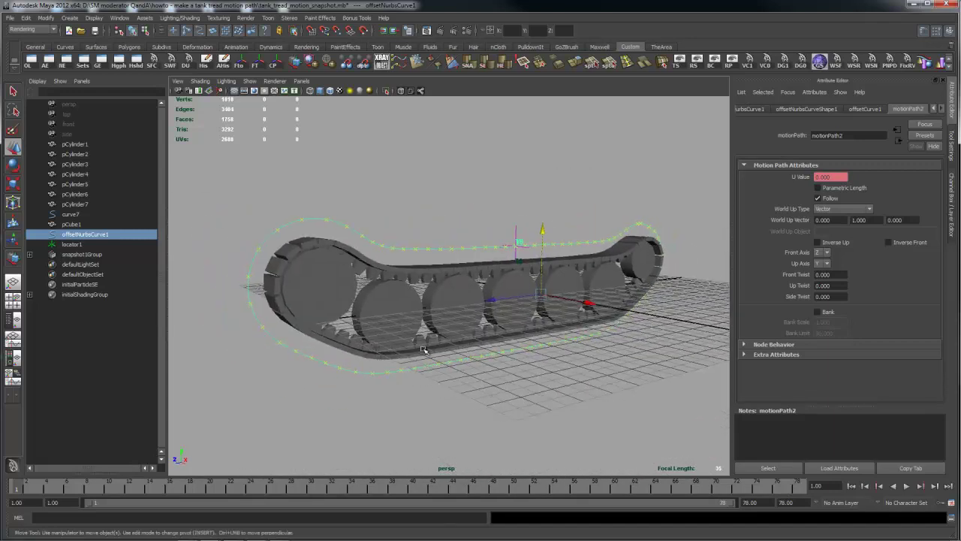
{"action": "mouse_move", "coordinate": [582, 240]}
{"action": "left_mouse_down", "text": "alt"}
{"action": "mouse_move", "coordinate": [575, 232]}
{"action": "mouse_move", "coordinate": [576, 256]}
{"action": "left_mouse_up", "text": "alt"}
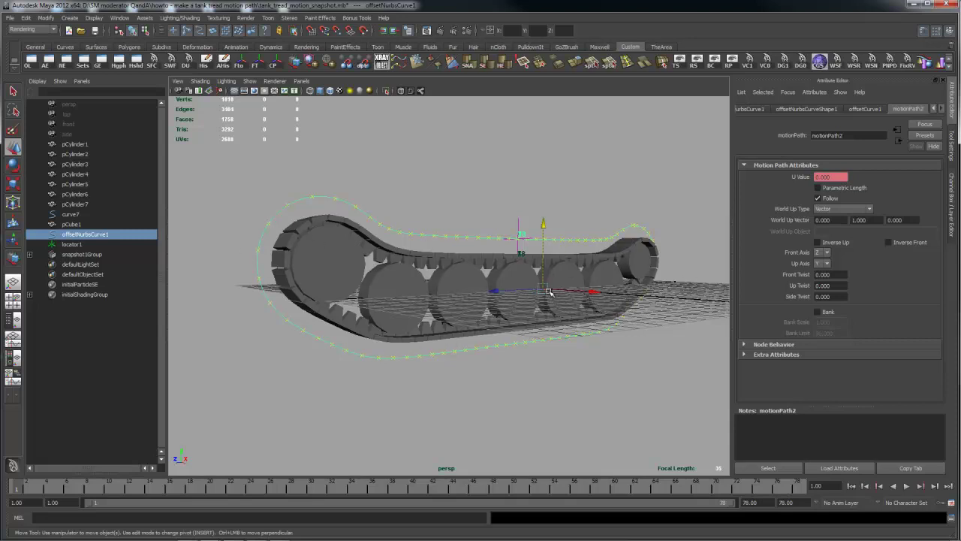
{"action": "left_click_drag", "start_coordinate": [483, 267], "coordinate": [447, 210], "text": "alt"}
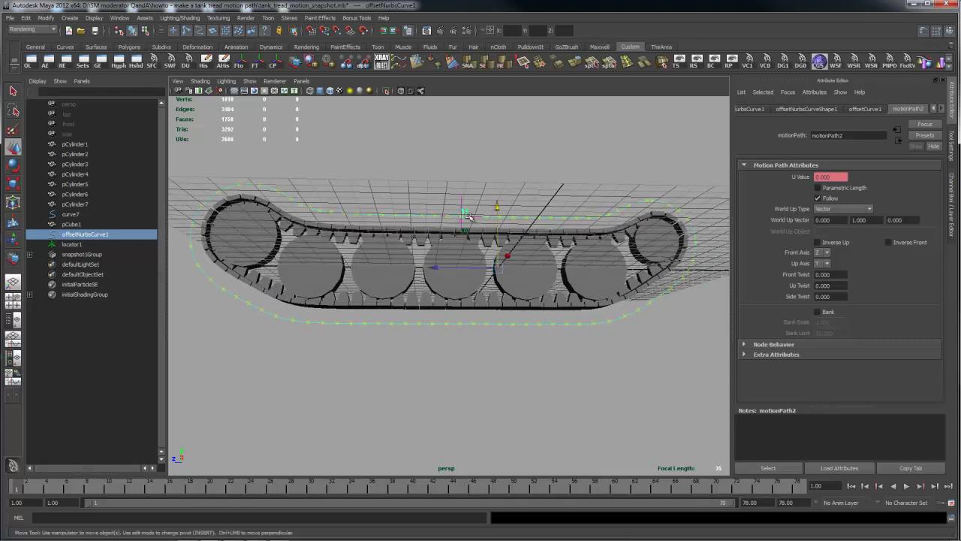
{"action": "left_click_drag", "start_coordinate": [502, 195], "coordinate": [542, 240], "text": "alt"}
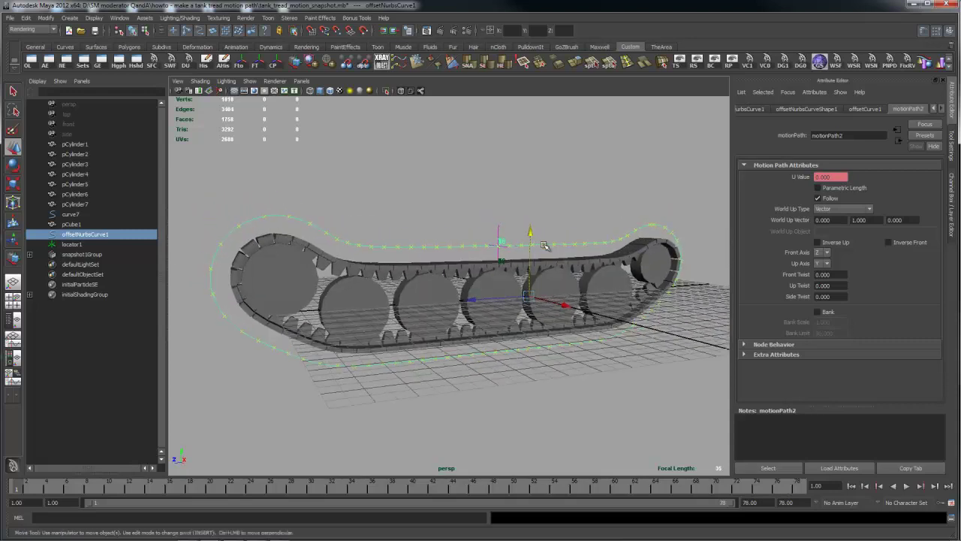